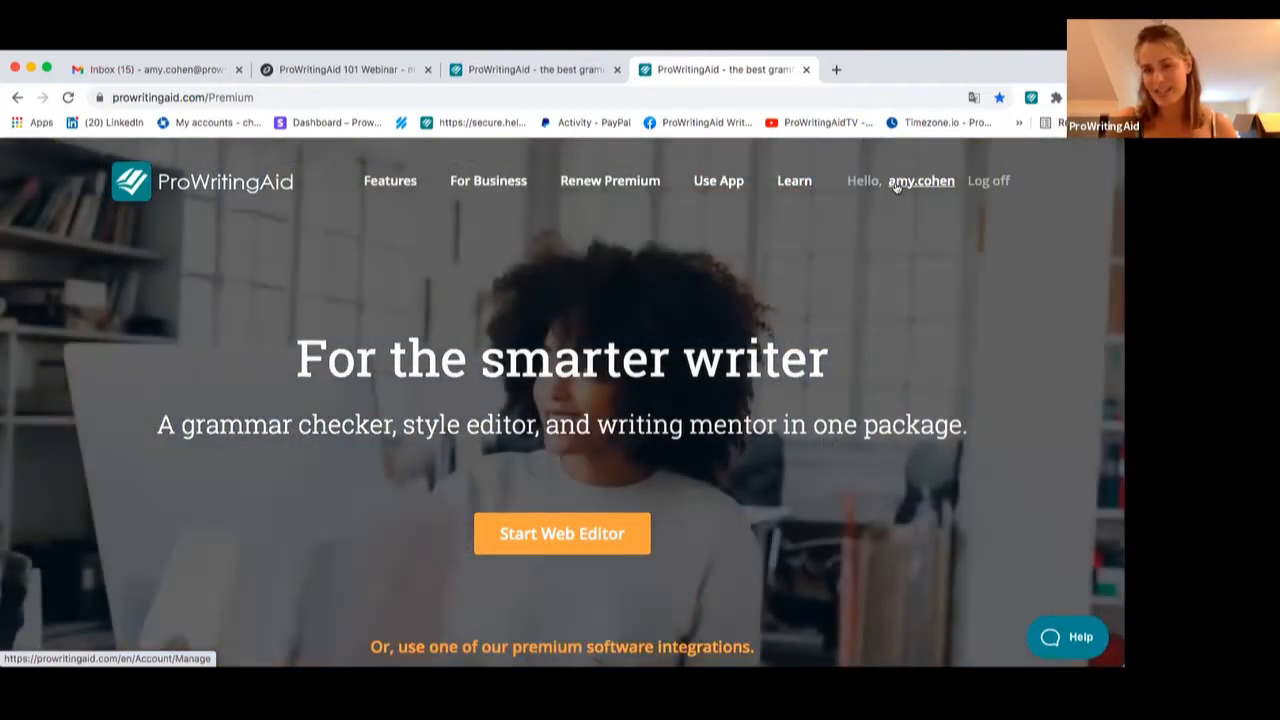
Open the web app's documents list from the website homepage
click(716, 181)
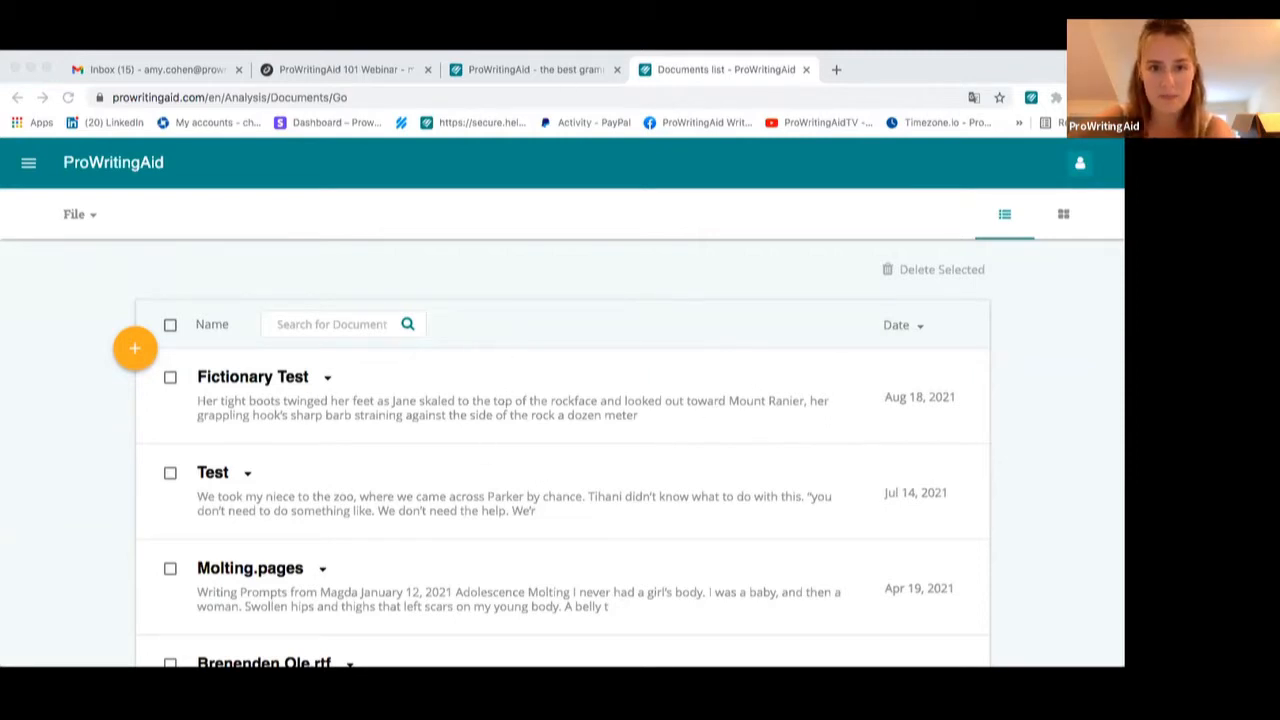
click(576, 80)
click(574, 74)
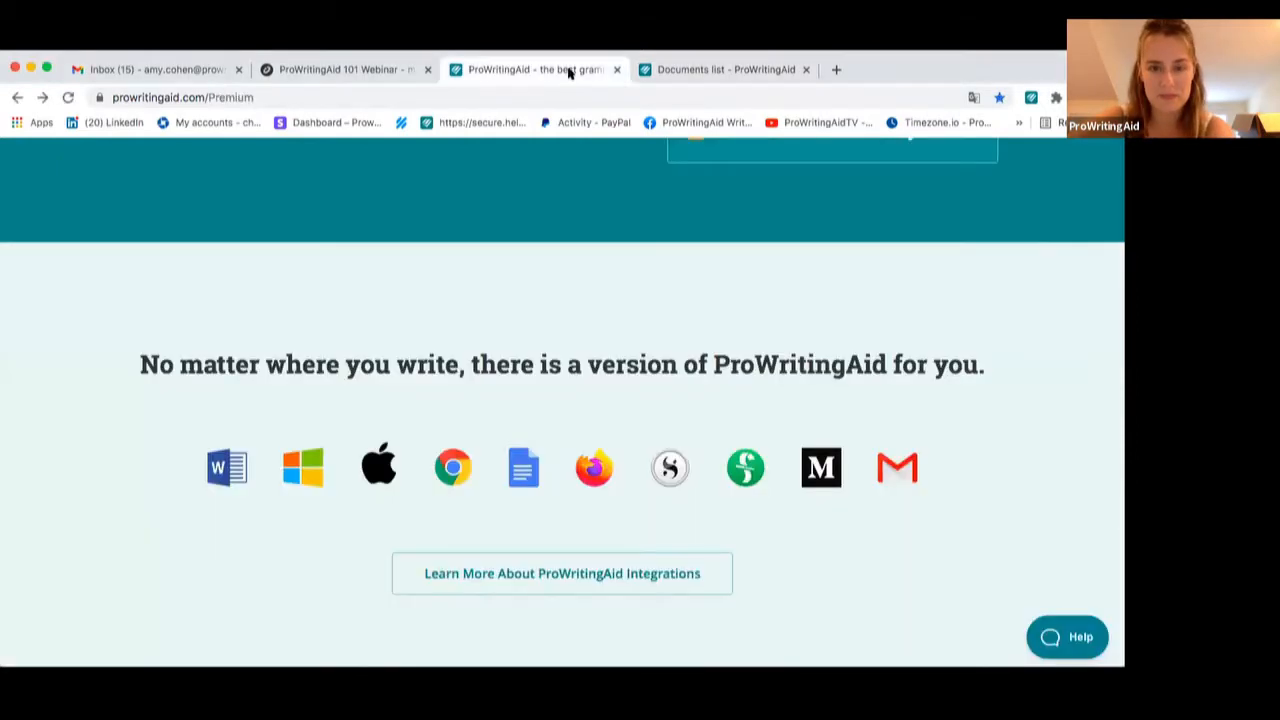
click(664, 71)
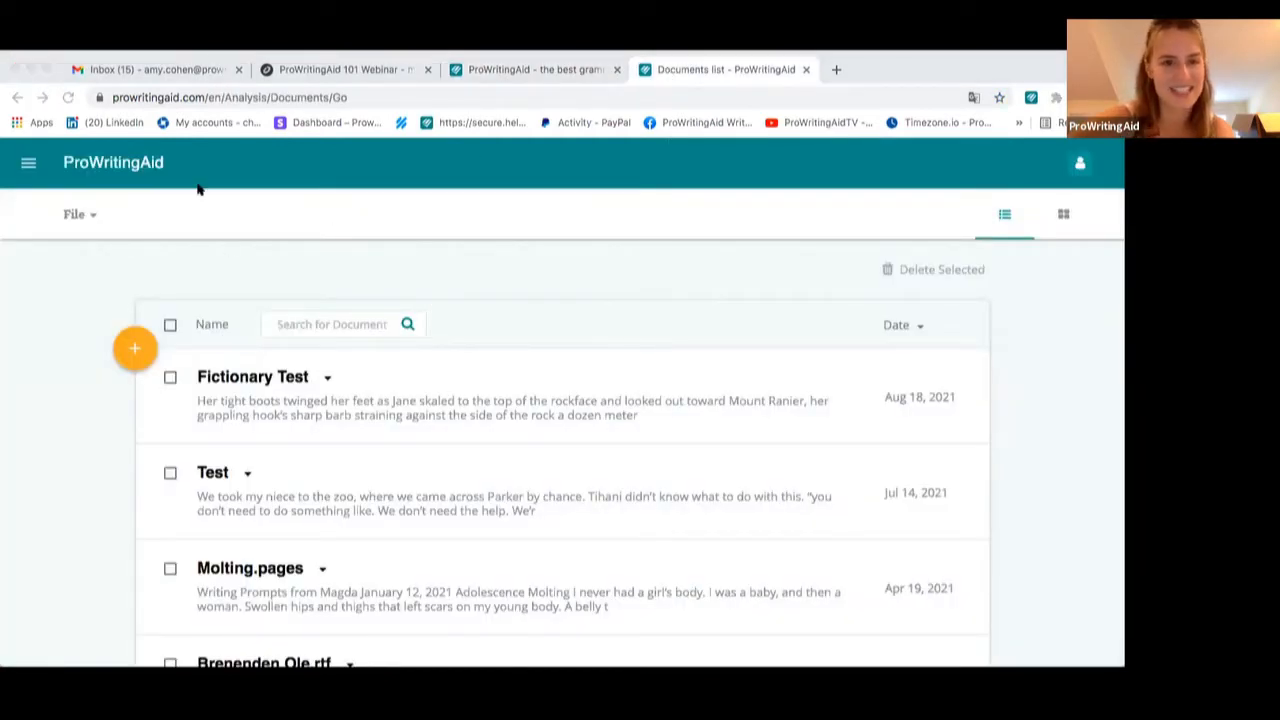
click(188, 213)
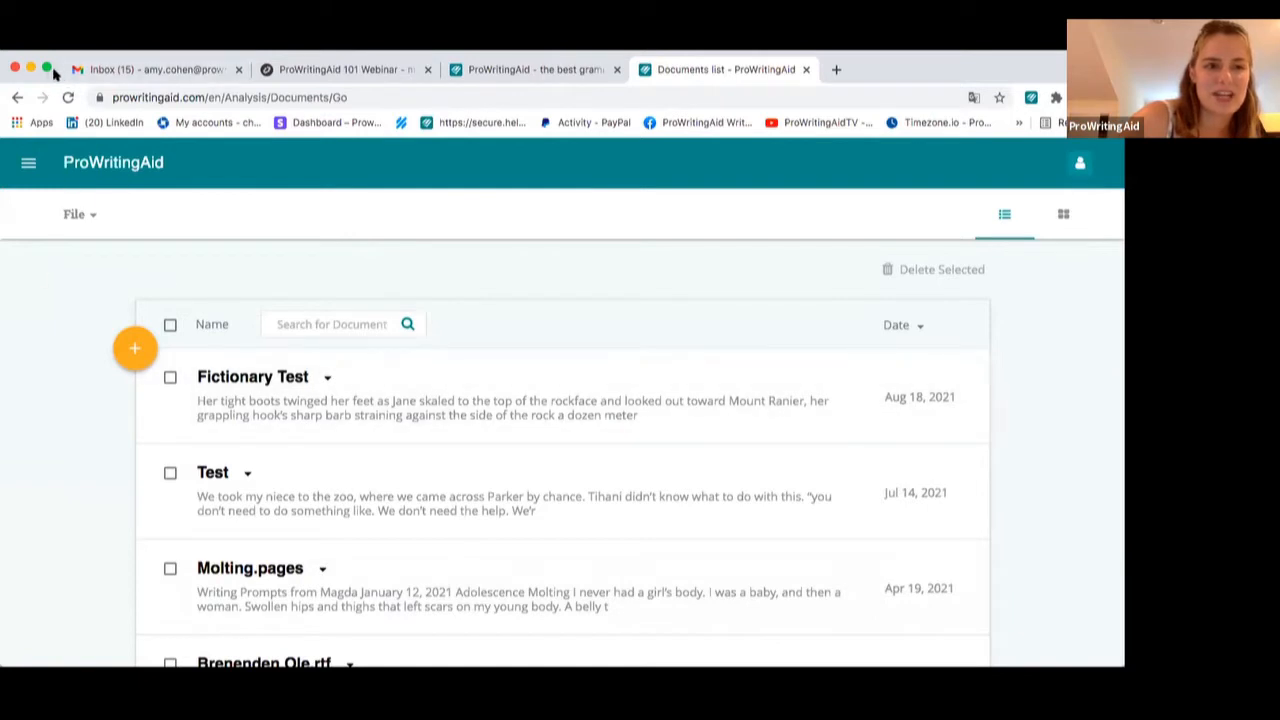
drag(303, 54, 303, 80)
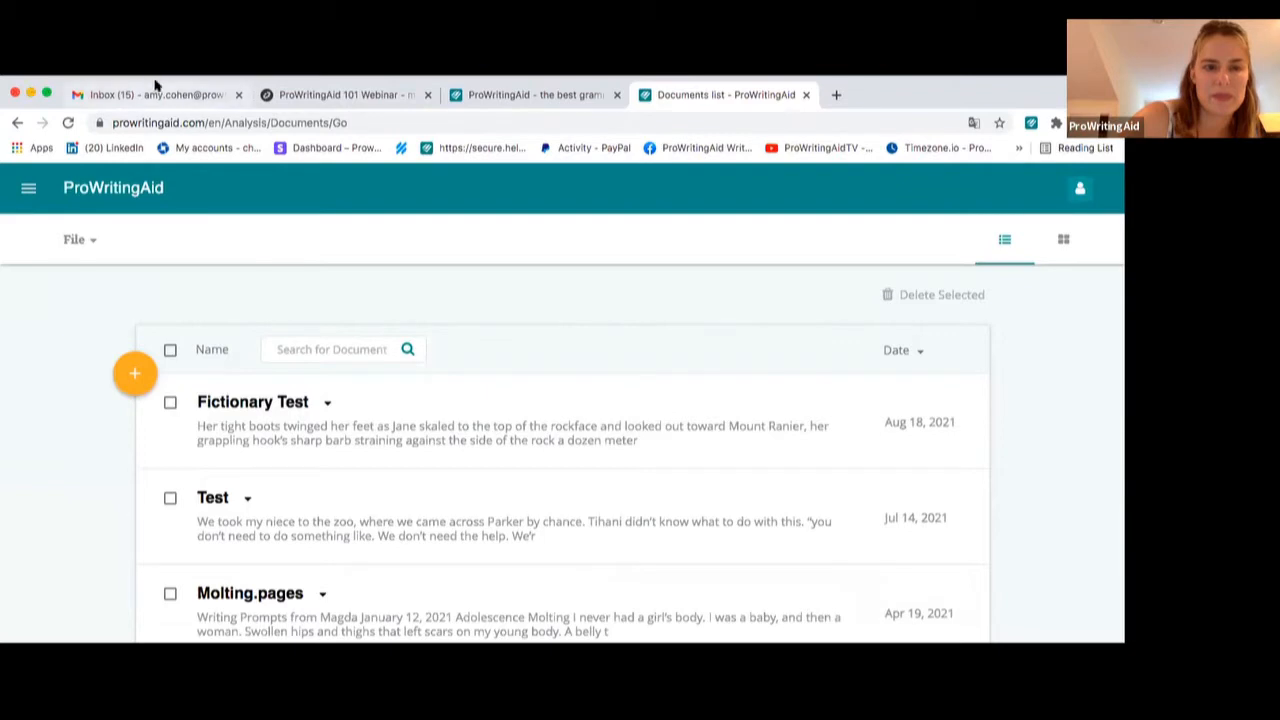
drag(155, 85, 157, 55)
click(3, 430)
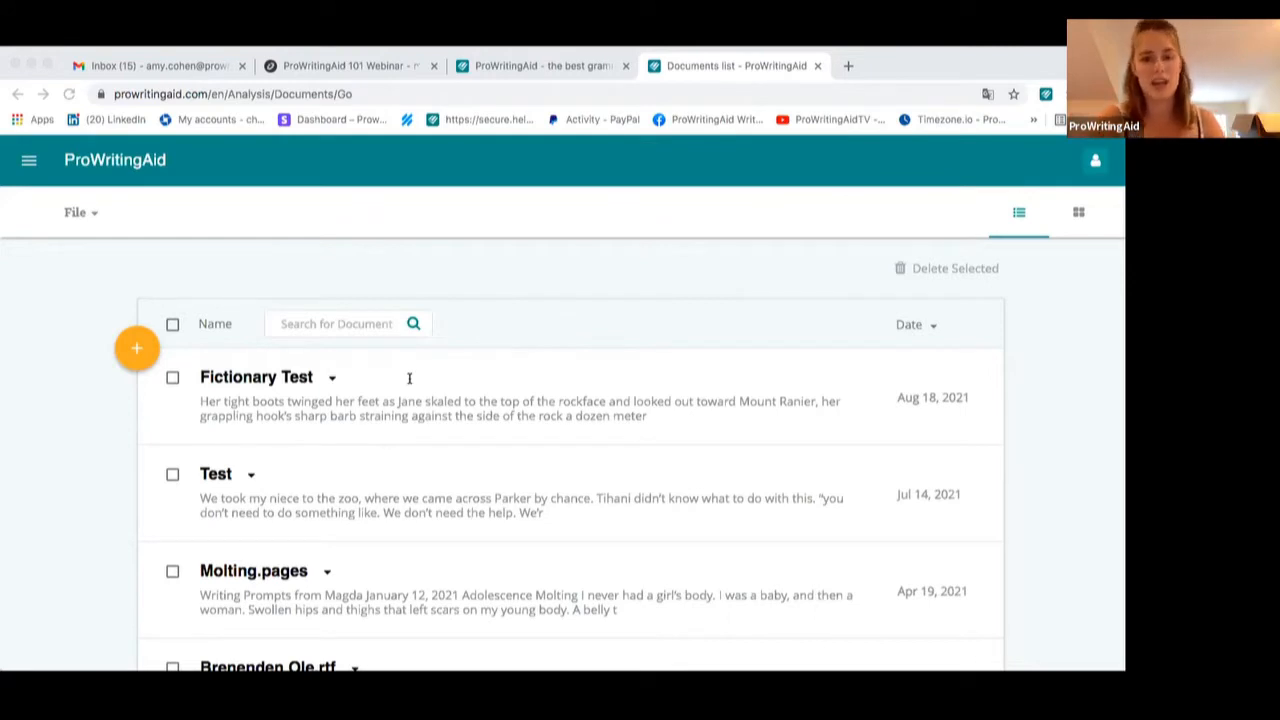
click(678, 62)
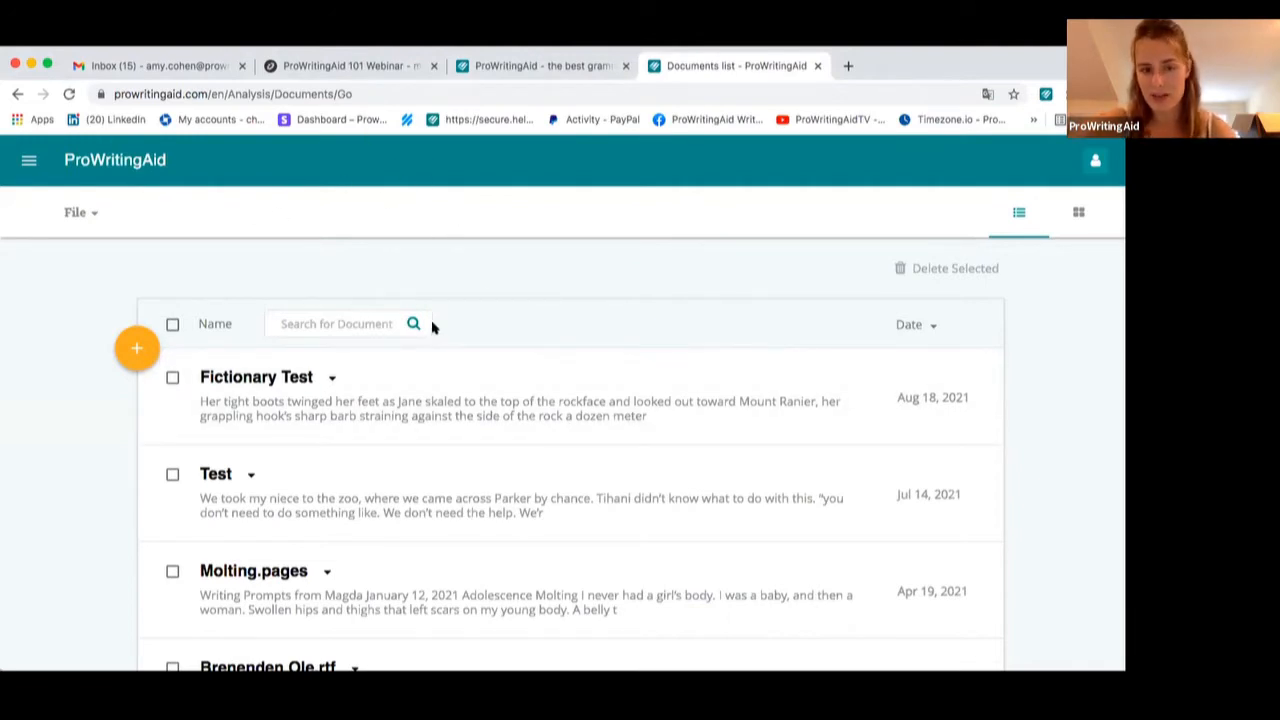
scroll(693, 356, down, 5)
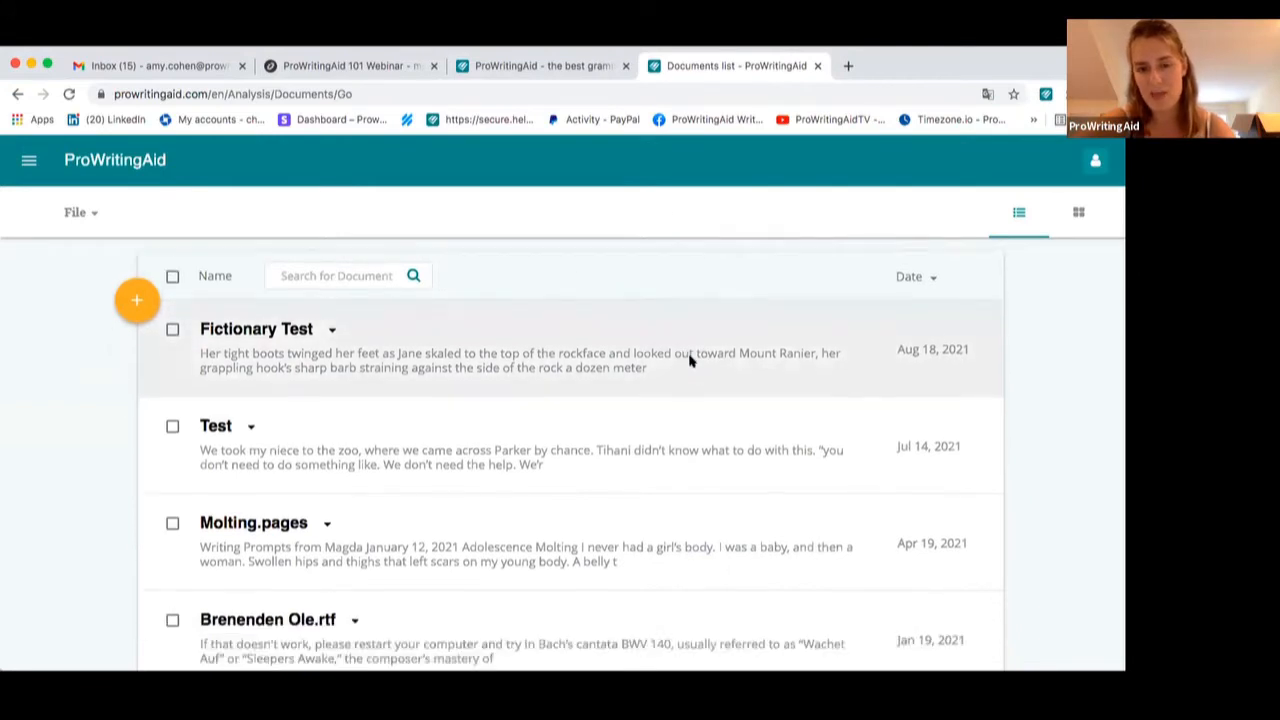
scroll(689, 360, up, 5)
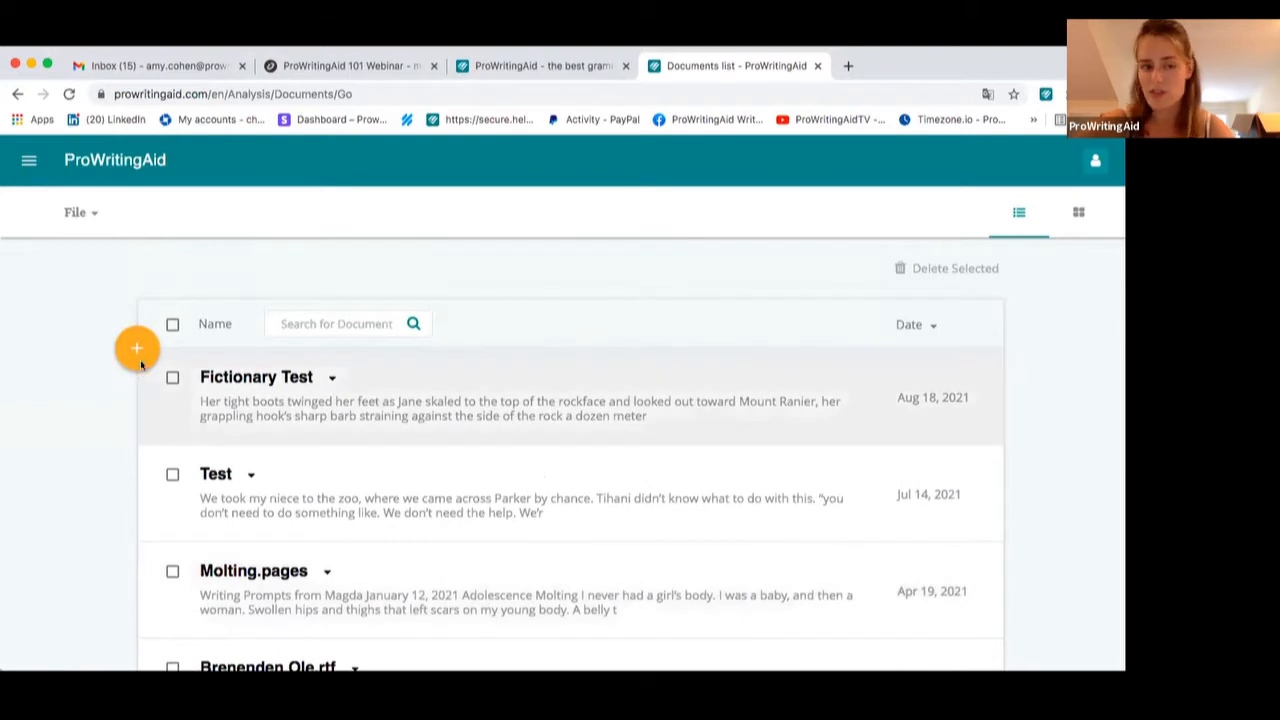
Create a new document named New Doc Fictionary
click(141, 351)
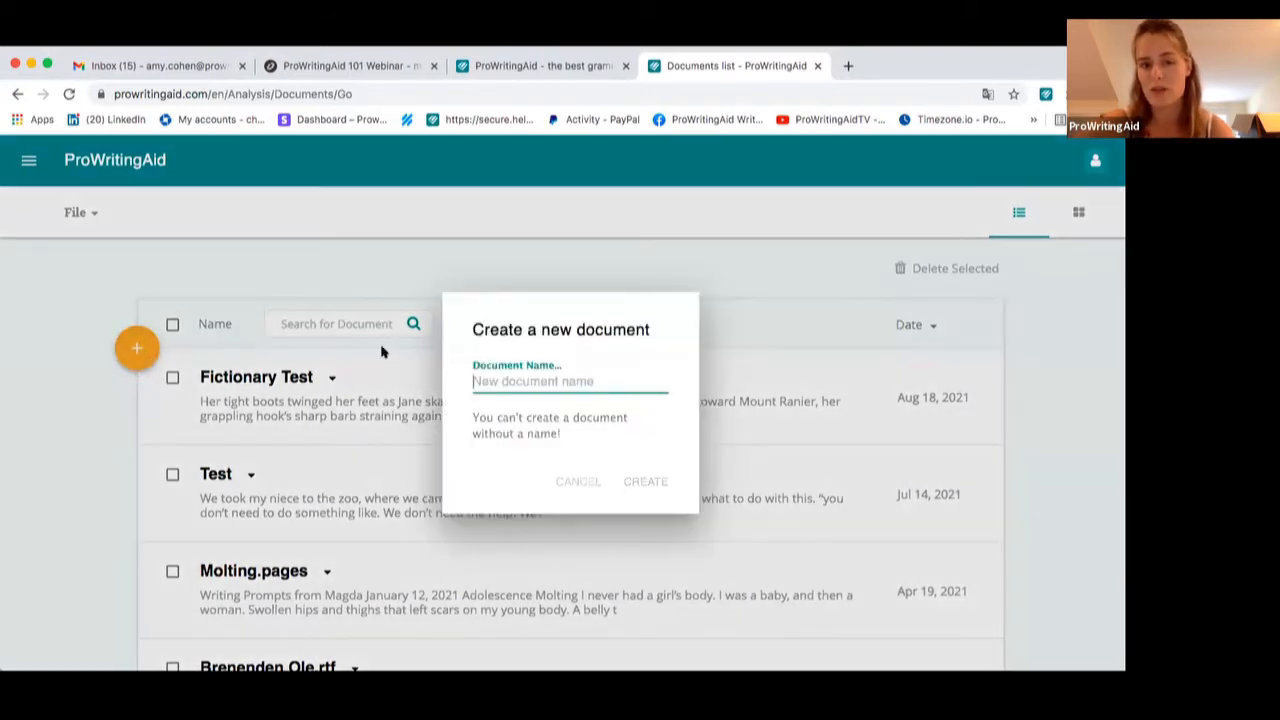
text(New )
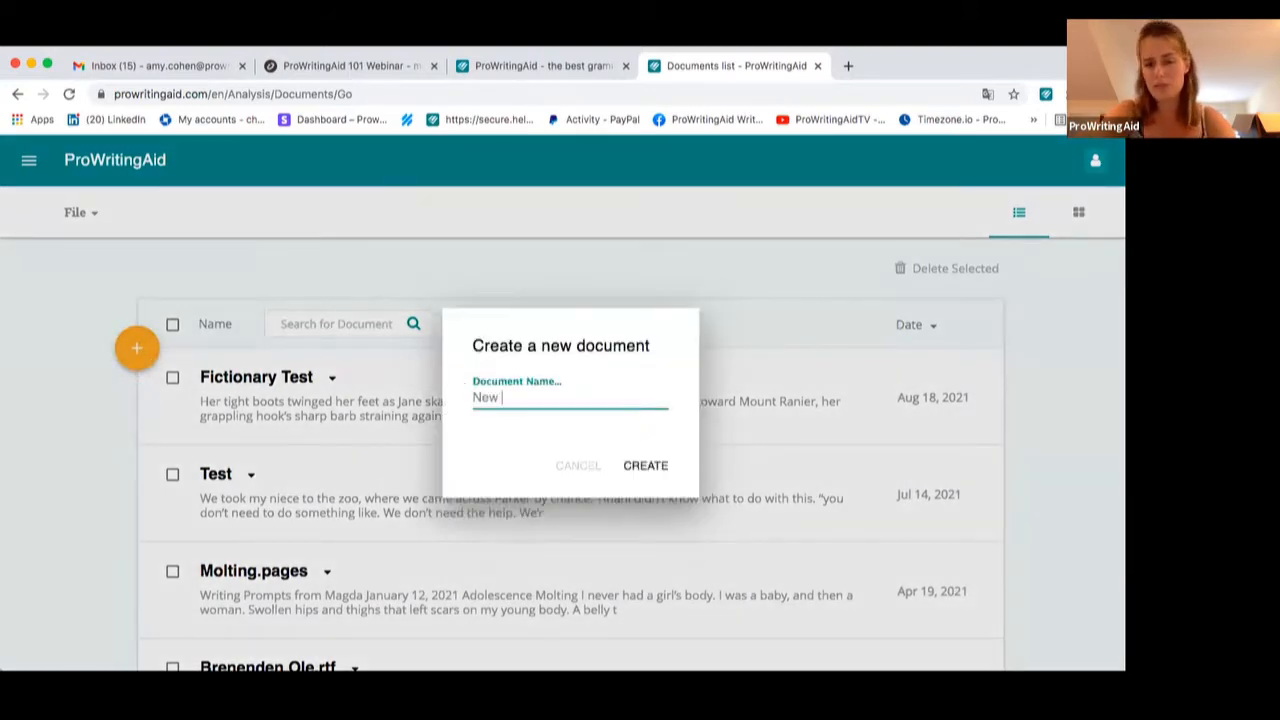
text(Doc Fictionary)
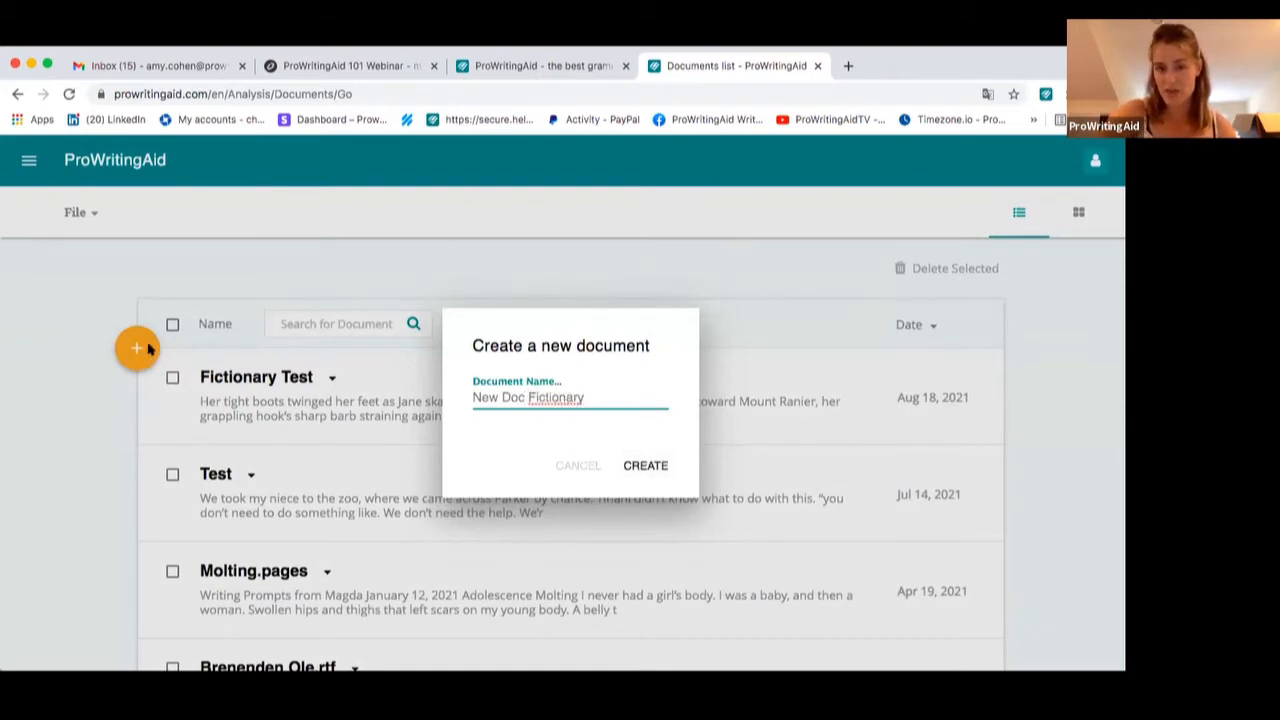
click(650, 468)
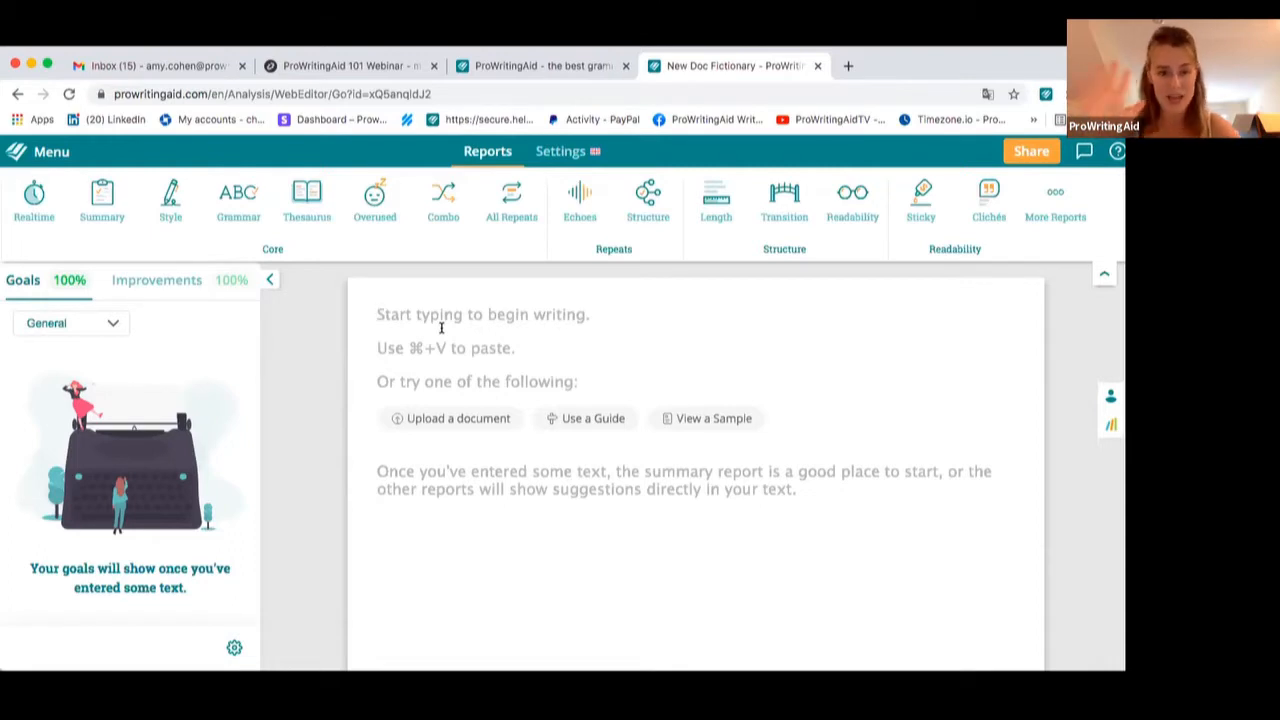
Fill the empty document with the sample text instead of uploading a file
click(463, 419)
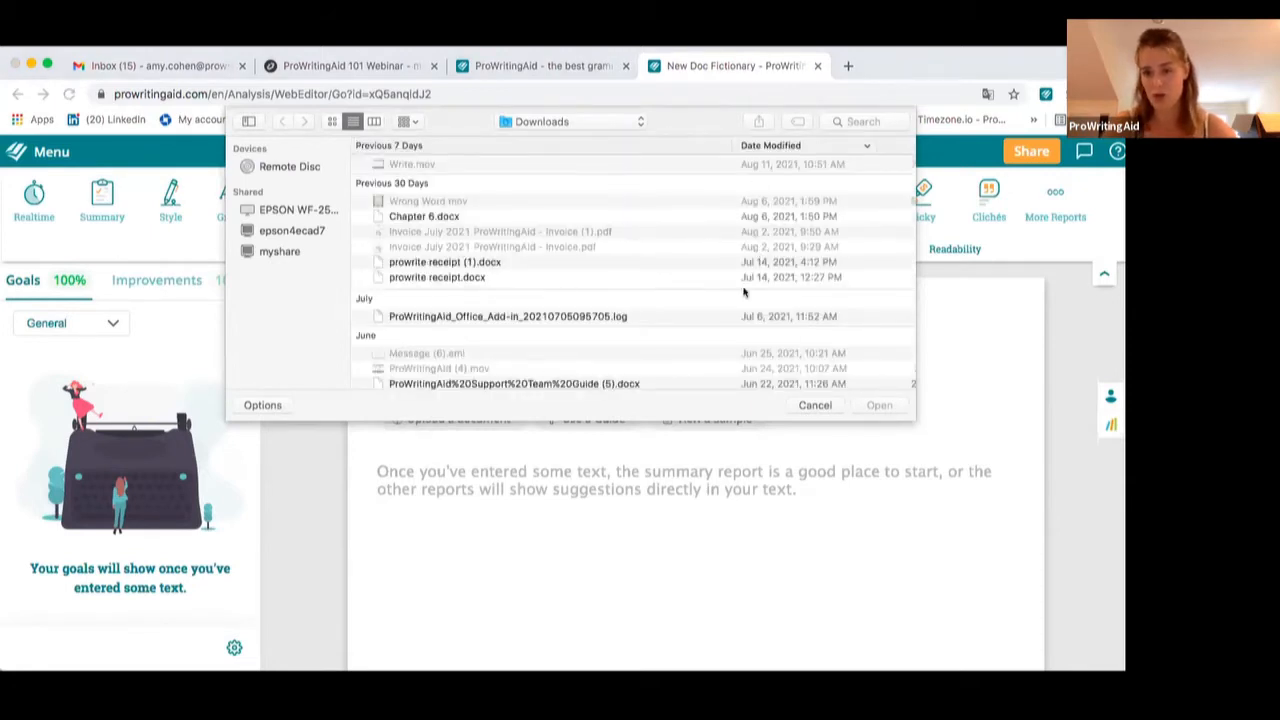
click(815, 402)
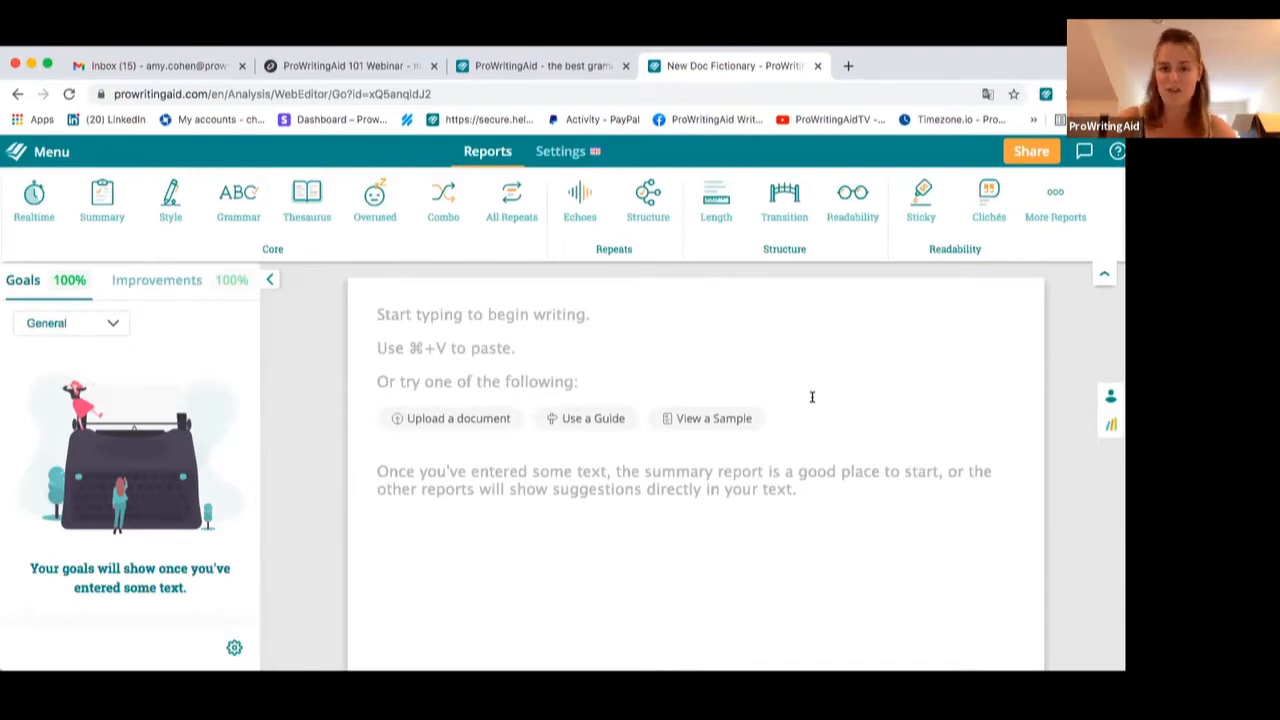
click(708, 418)
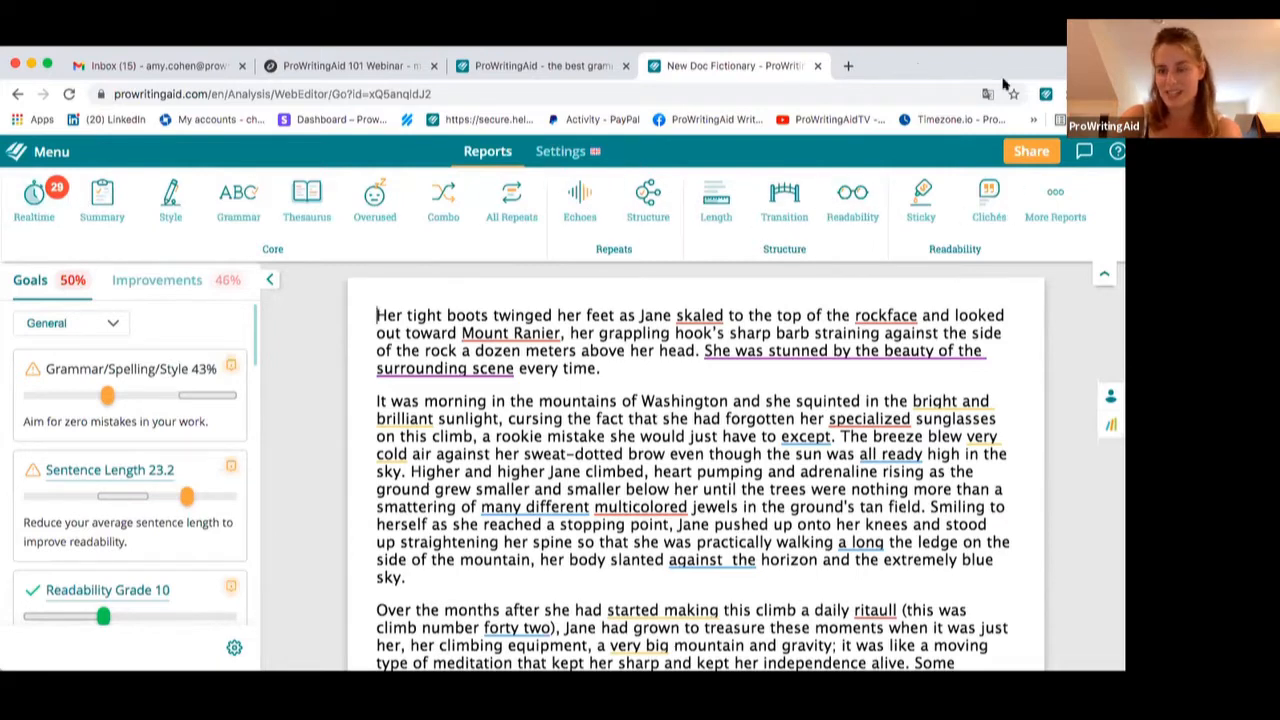
In the document settings, set the language to Canadian English
click(1053, 191)
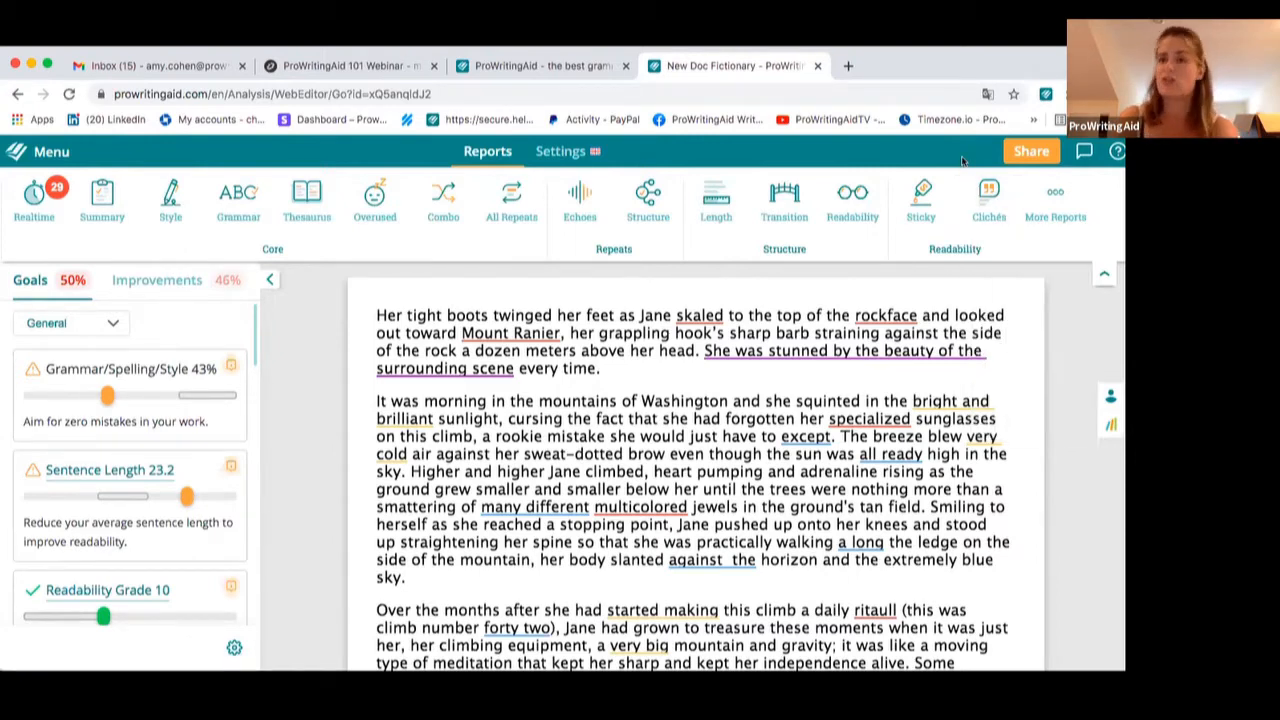
click(557, 153)
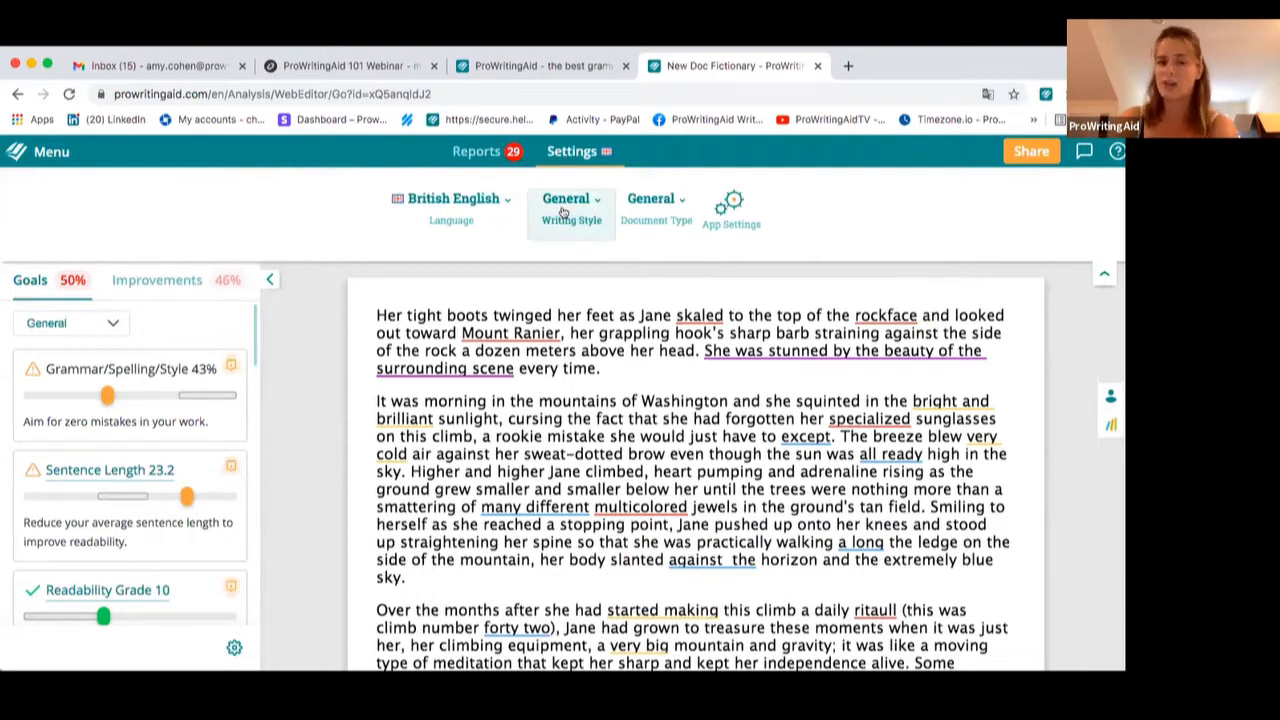
click(634, 209)
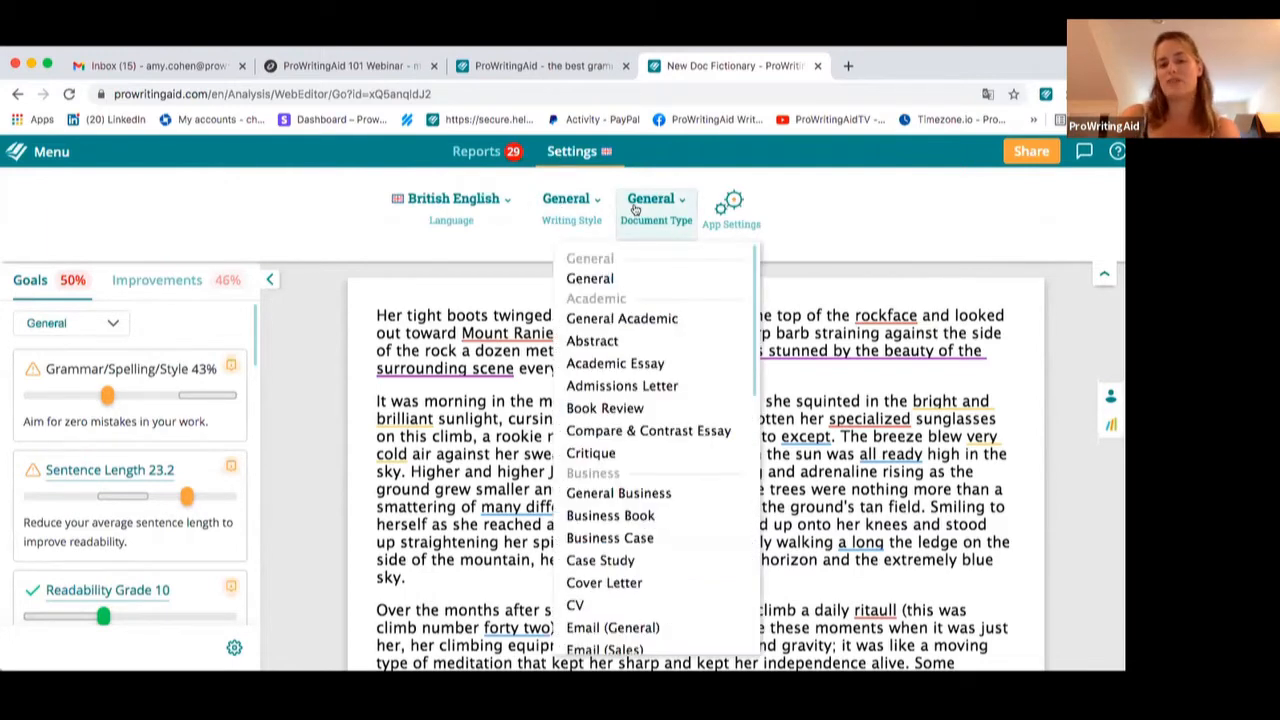
click(573, 204)
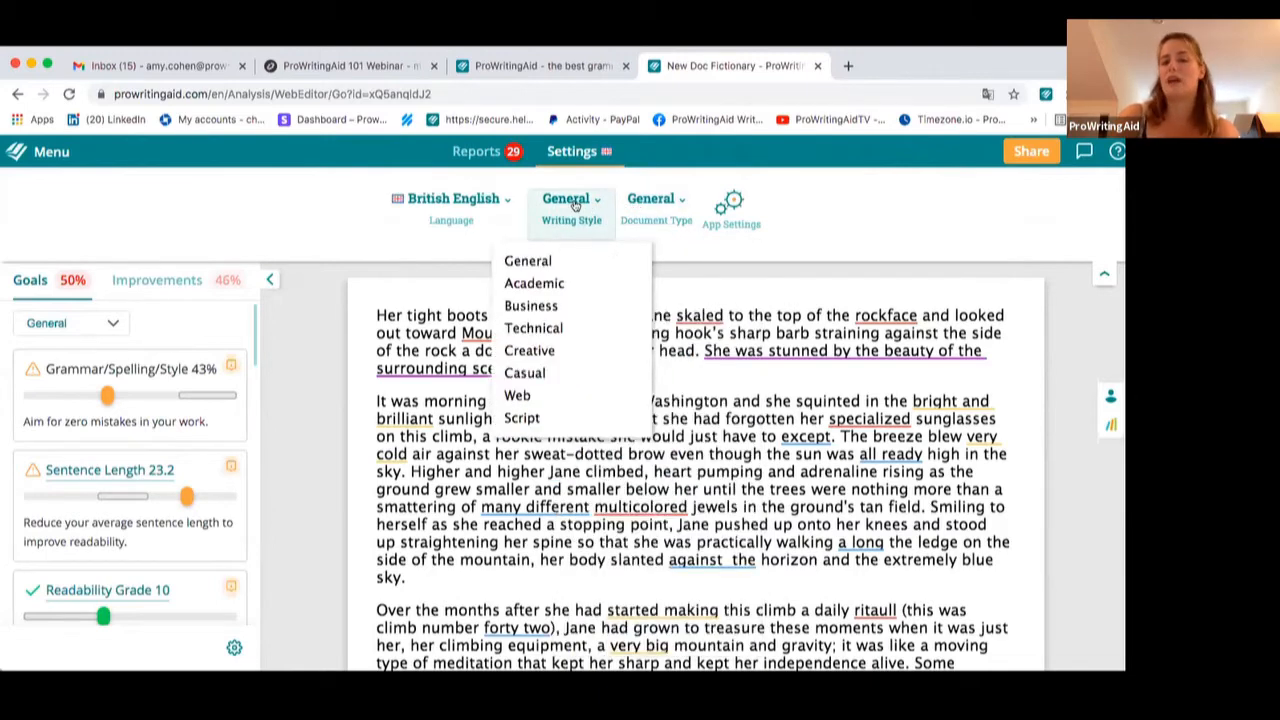
click(502, 199)
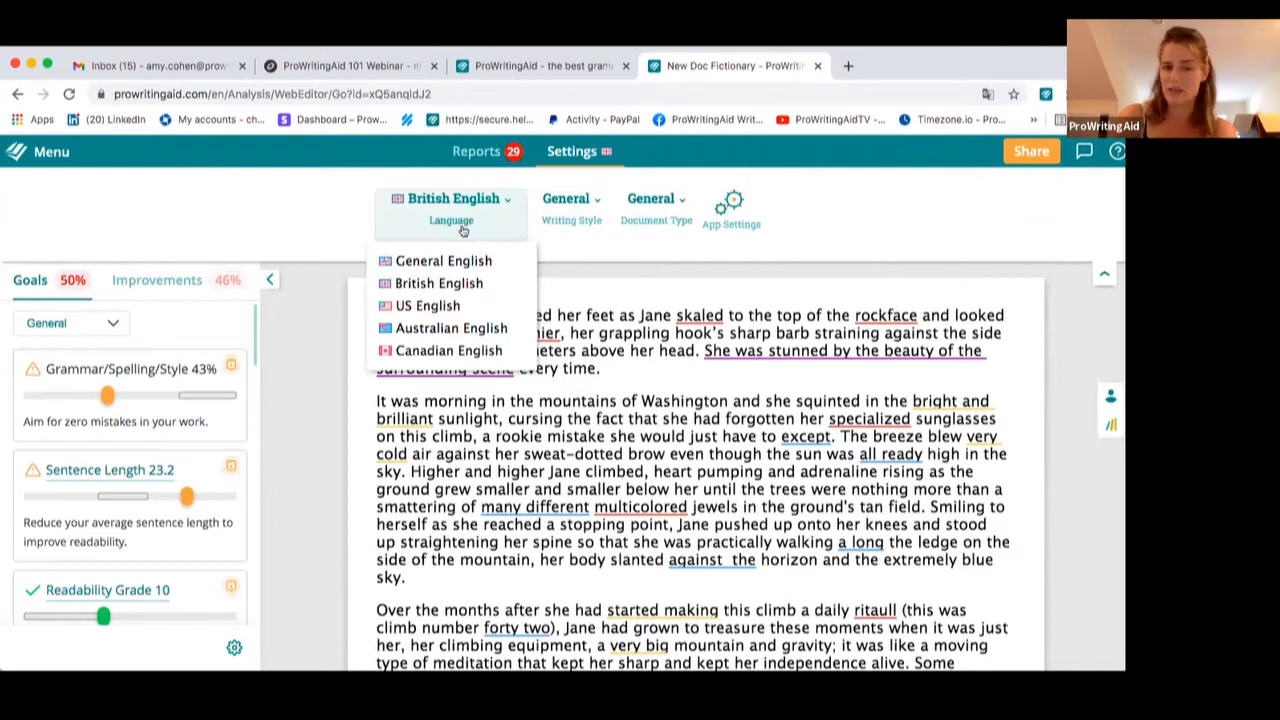
click(416, 352)
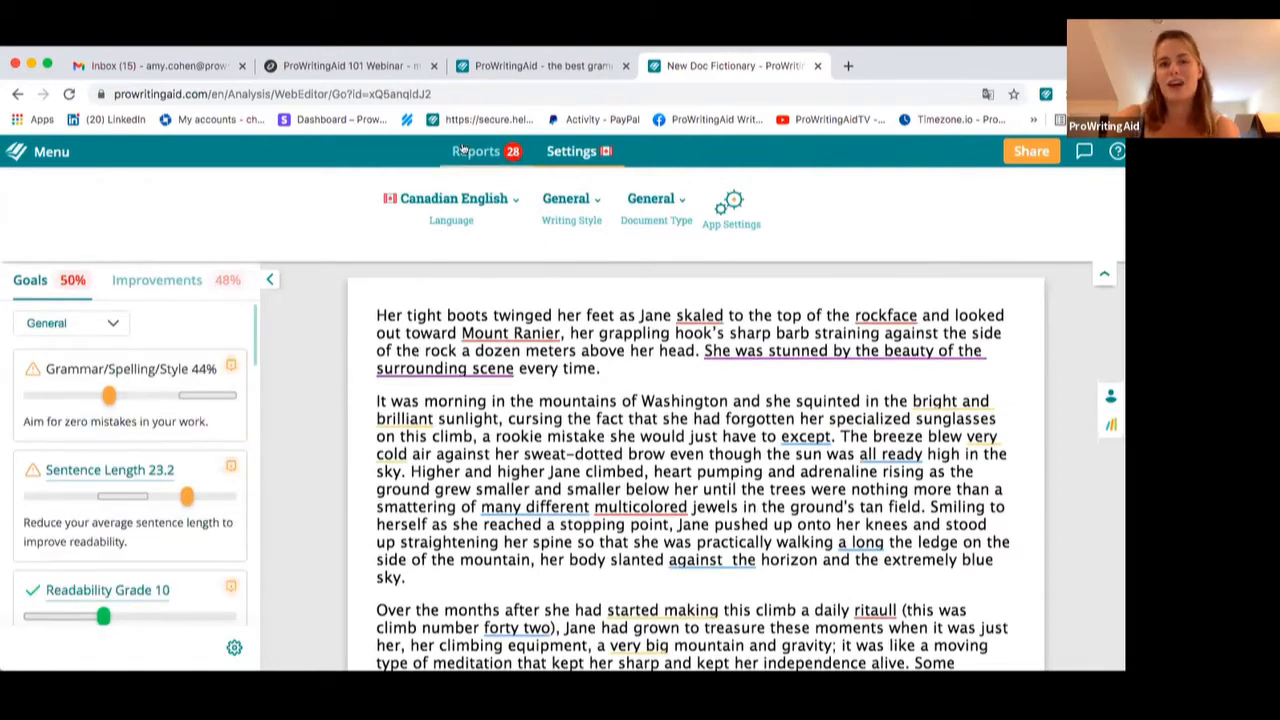
Return to the reports and toggle Realtime checking off and back on
click(463, 149)
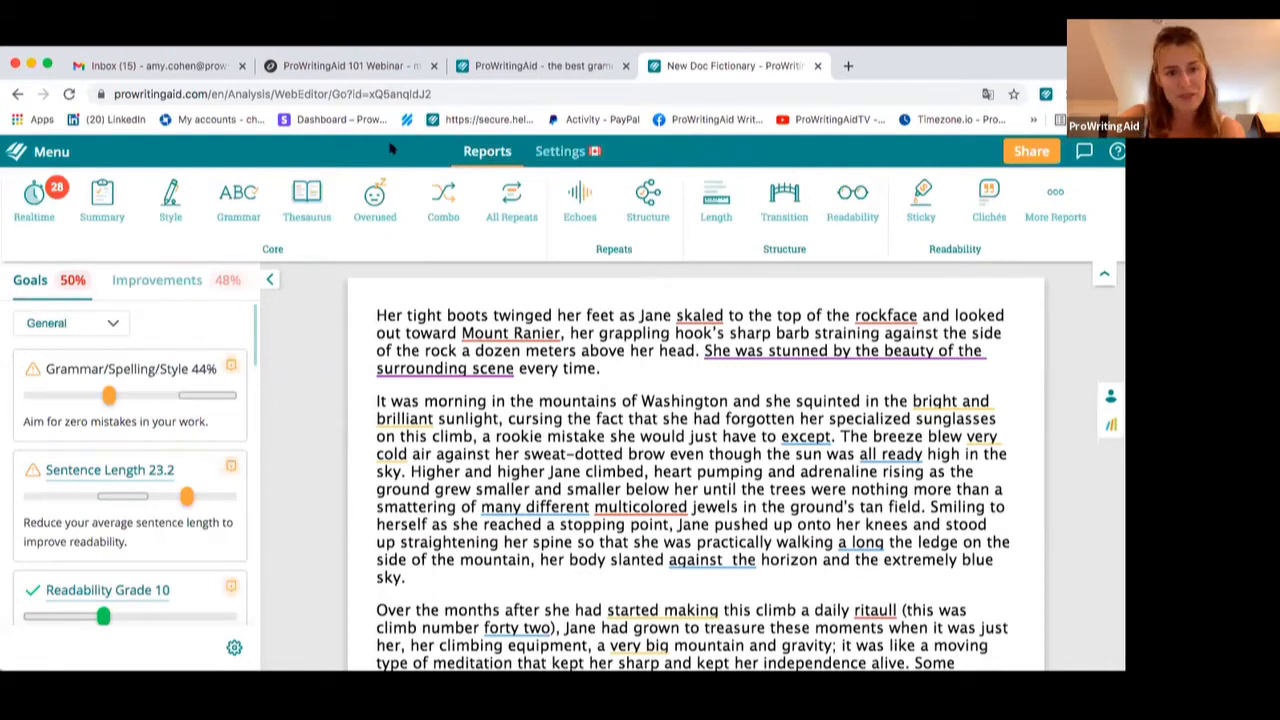
click(563, 151)
click(461, 151)
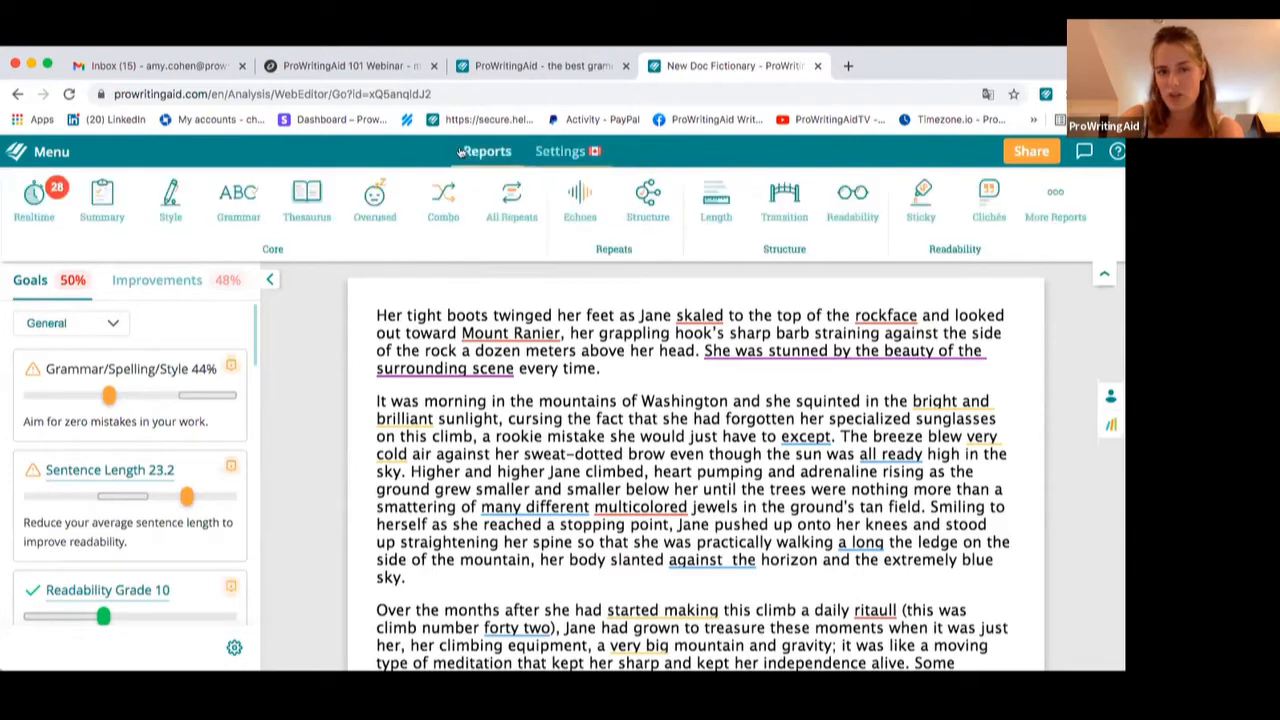
click(33, 193)
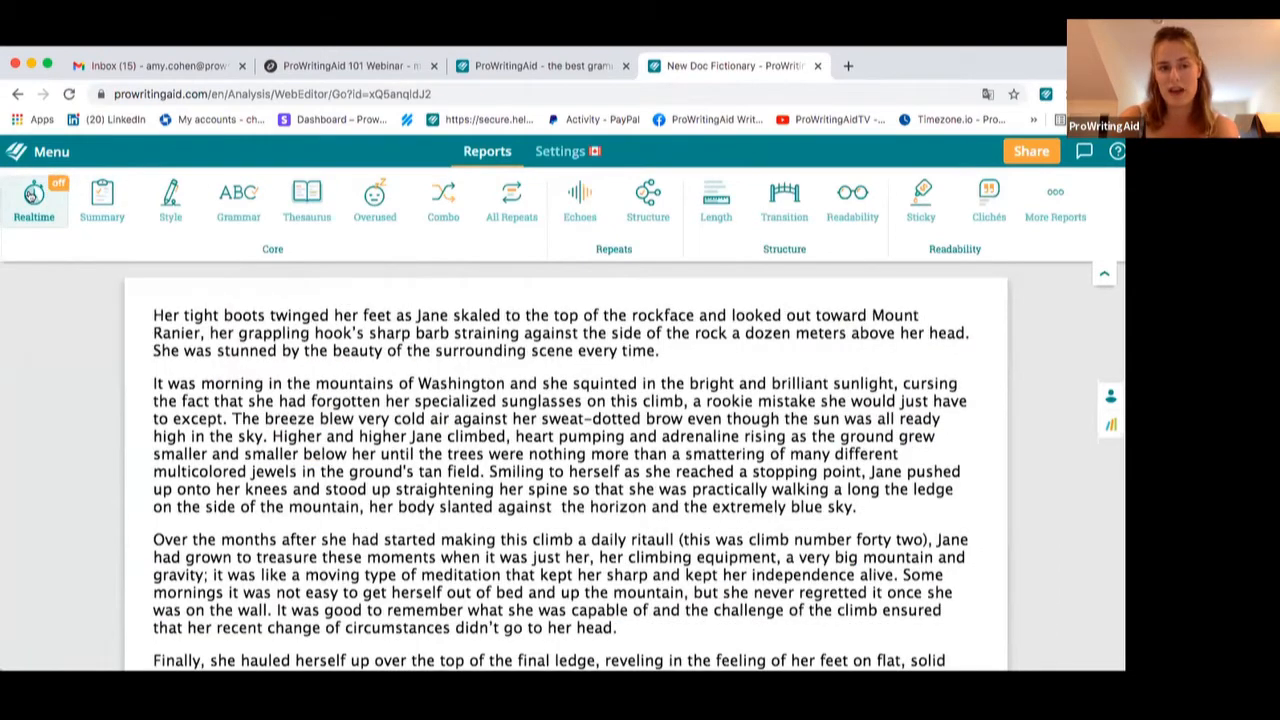
click(33, 193)
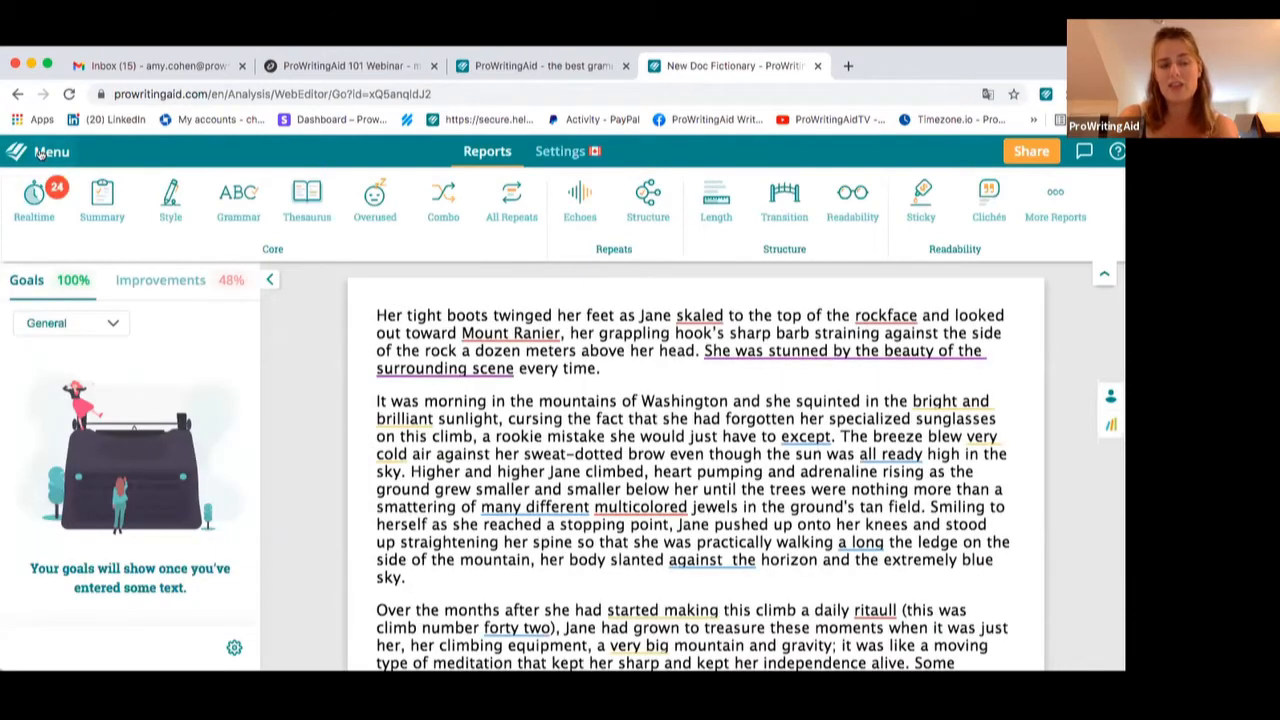
Browse the options in the main menu
click(45, 152)
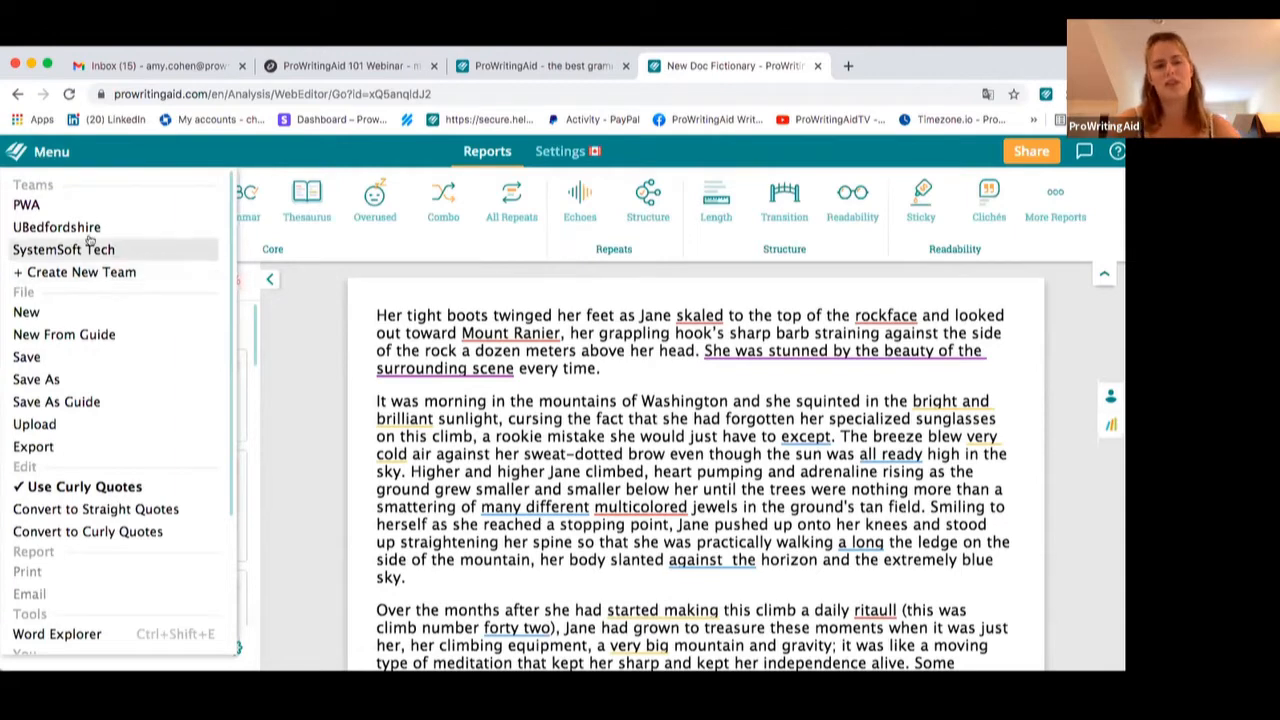
scroll(105, 486, down, 4)
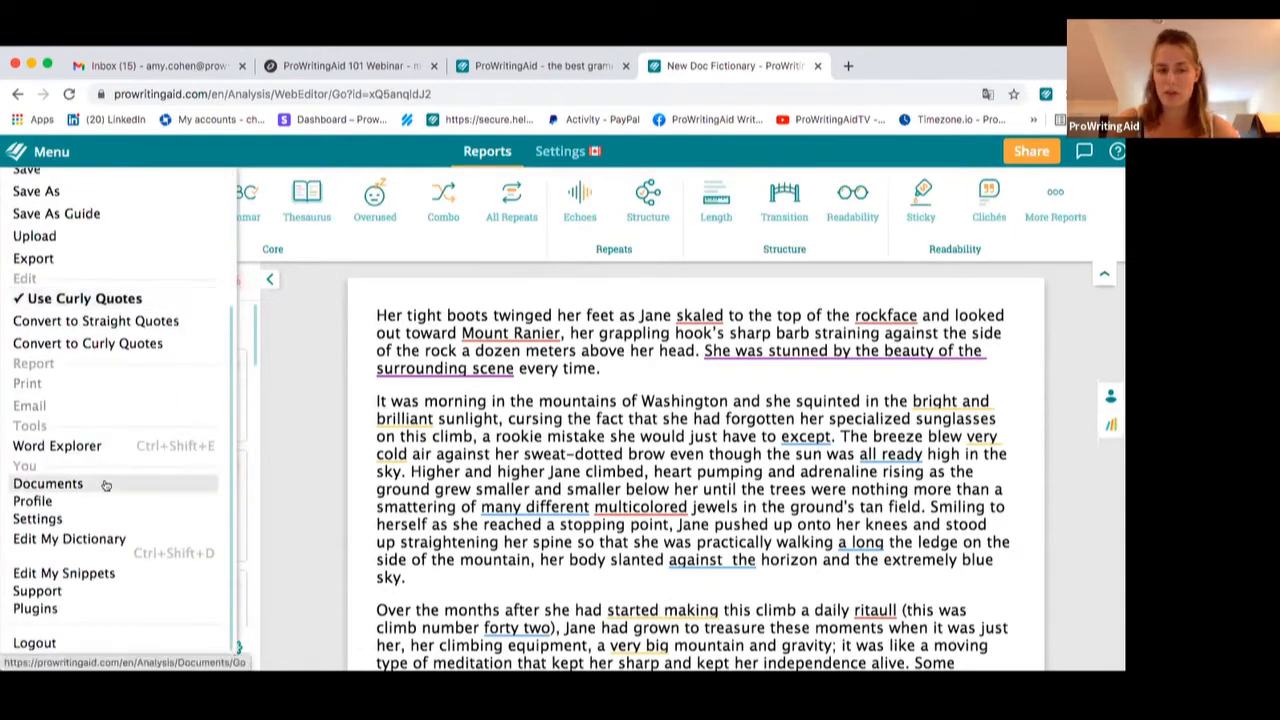
scroll(100, 425, up, 4)
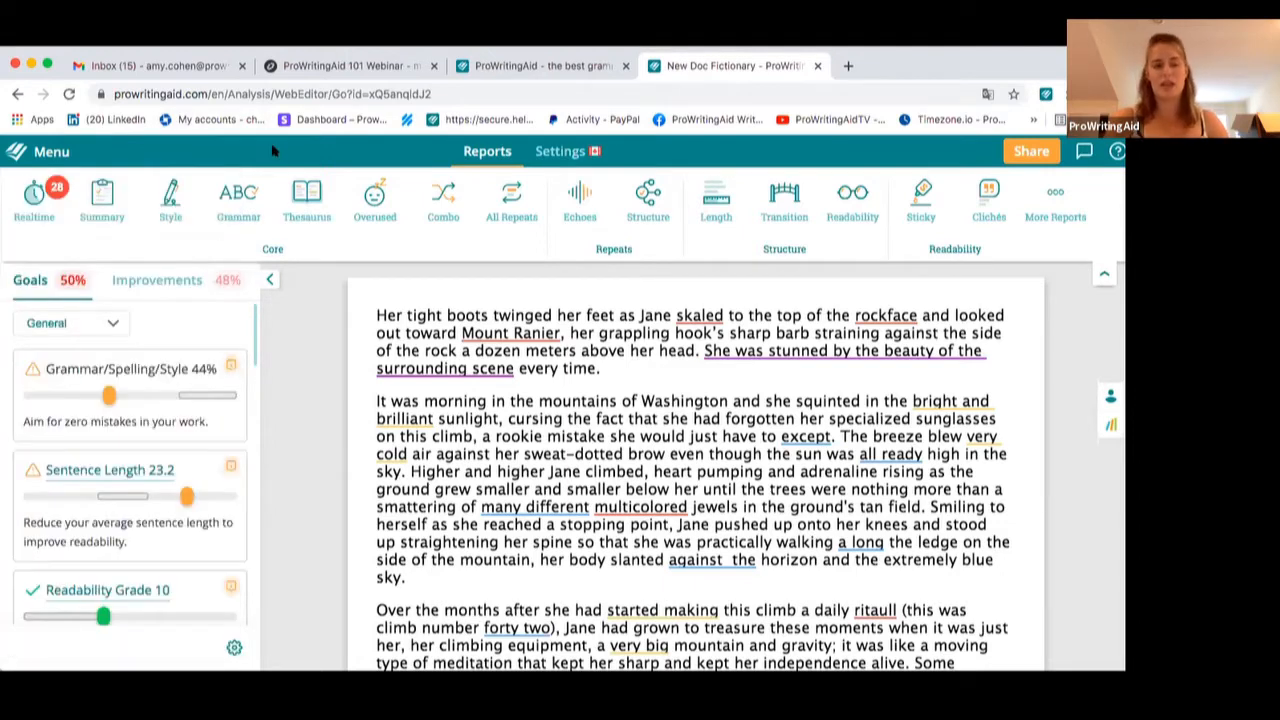
click(44, 155)
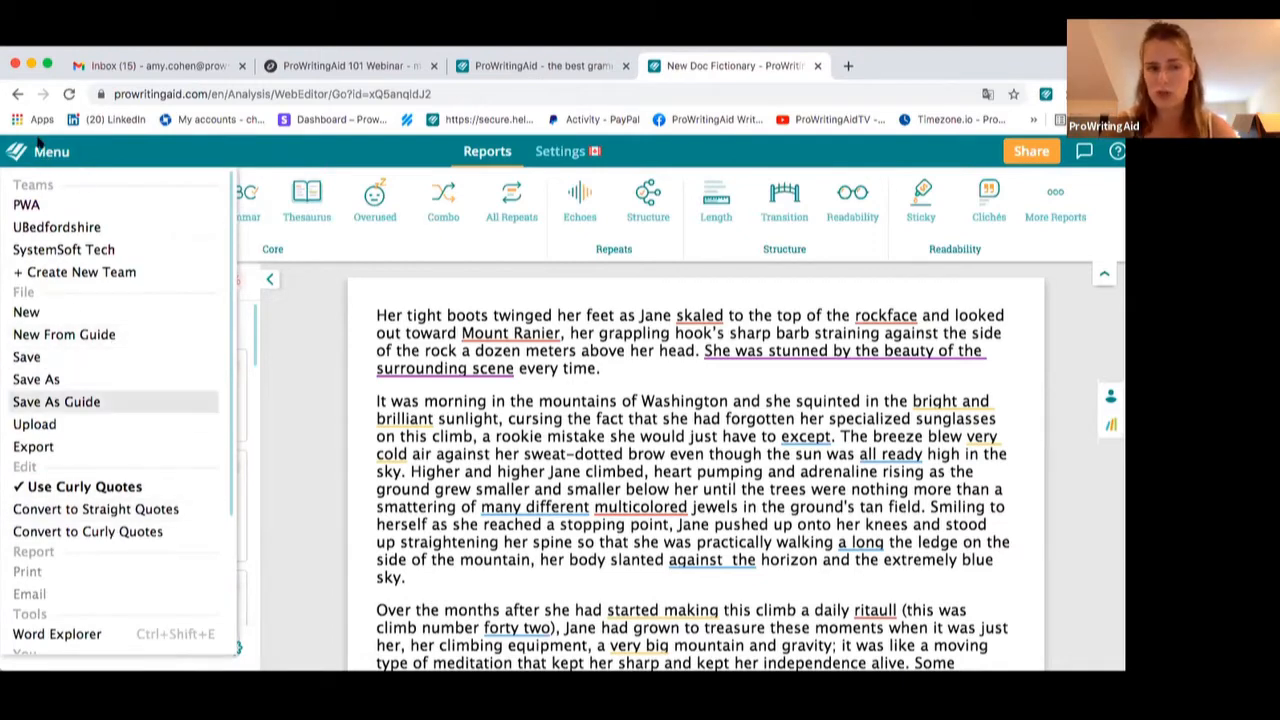
click(133, 154)
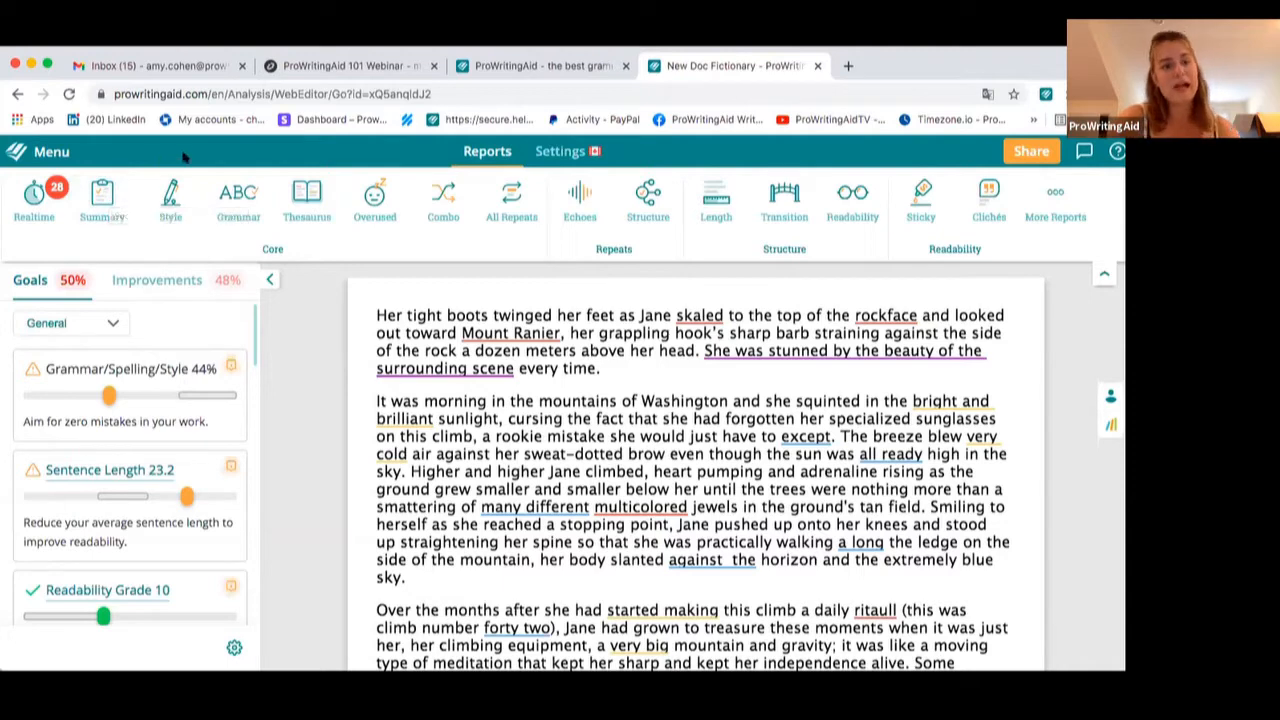
Open the Summary report and scroll through its key scores and goal sections
click(104, 198)
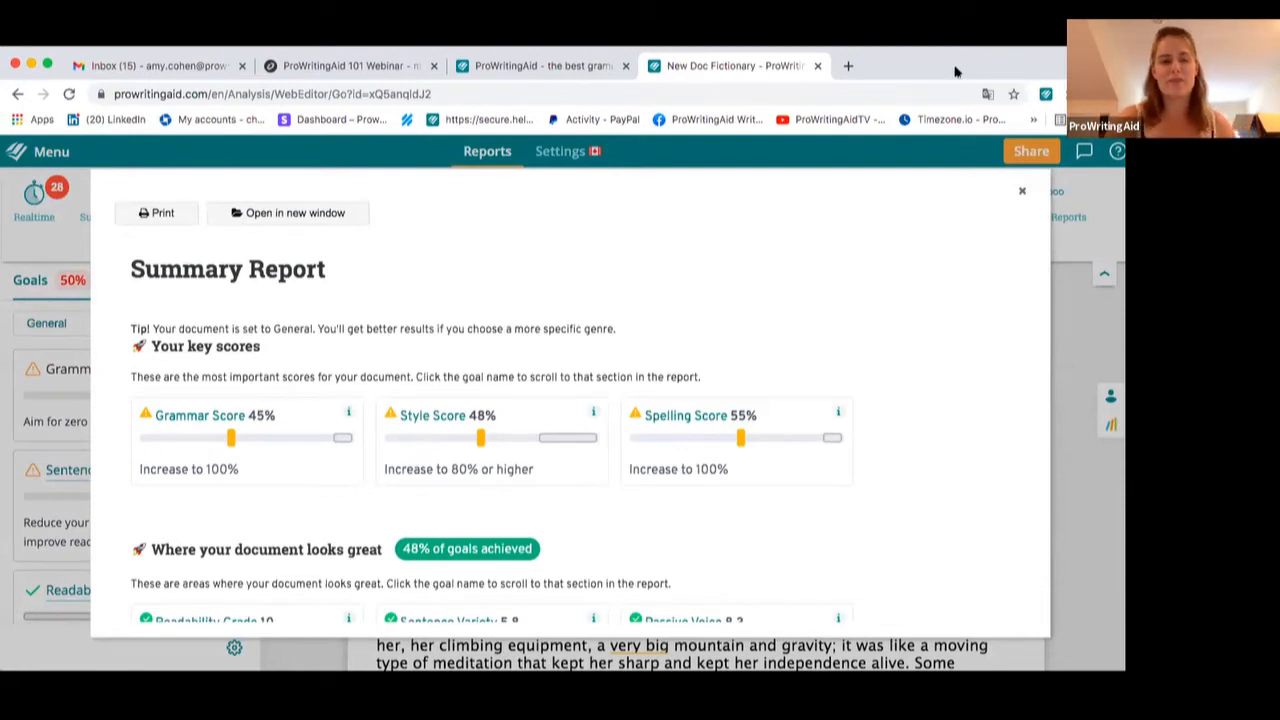
scroll(731, 300, down, 2)
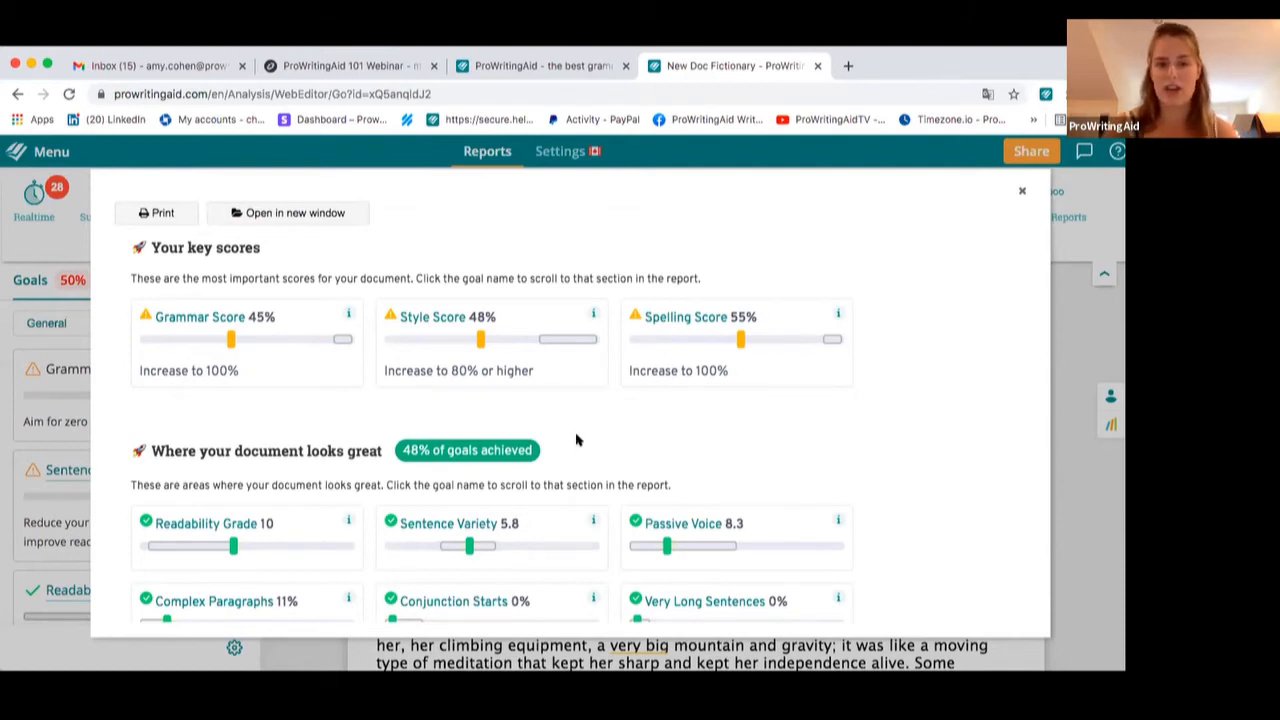
scroll(498, 463, down, 3)
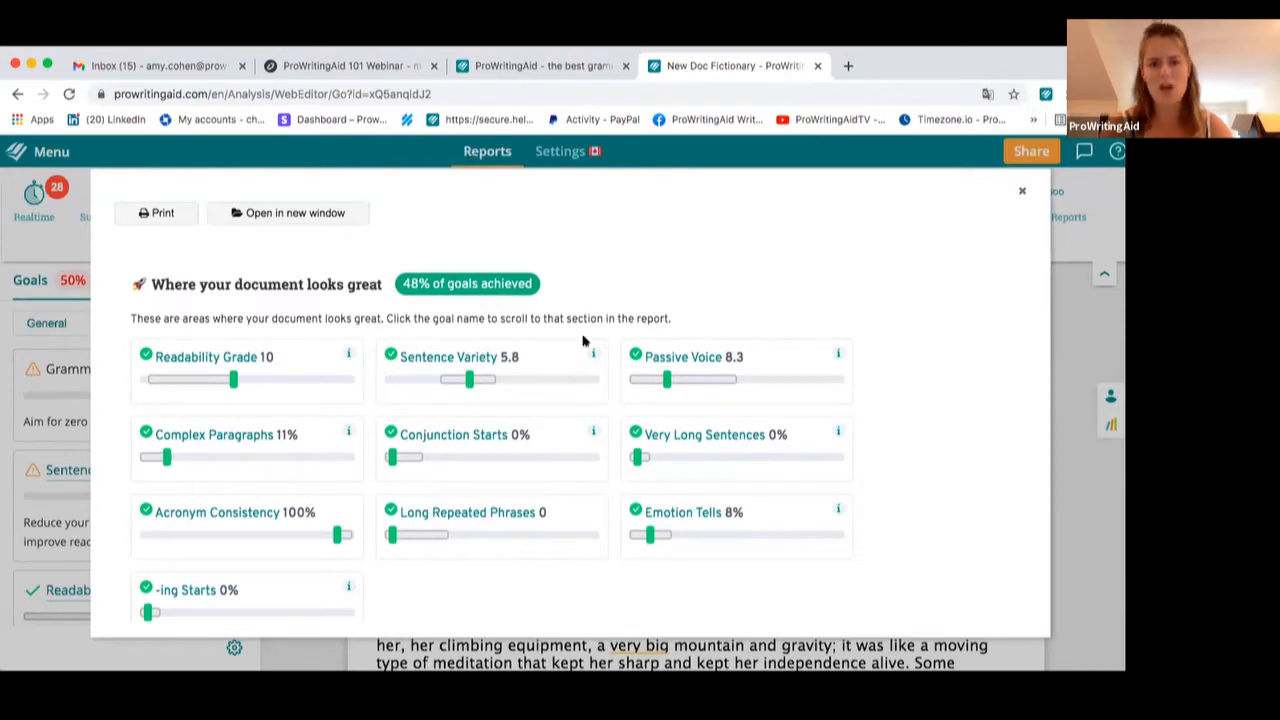
scroll(586, 342, down, 2)
scroll(585, 342, down, 5)
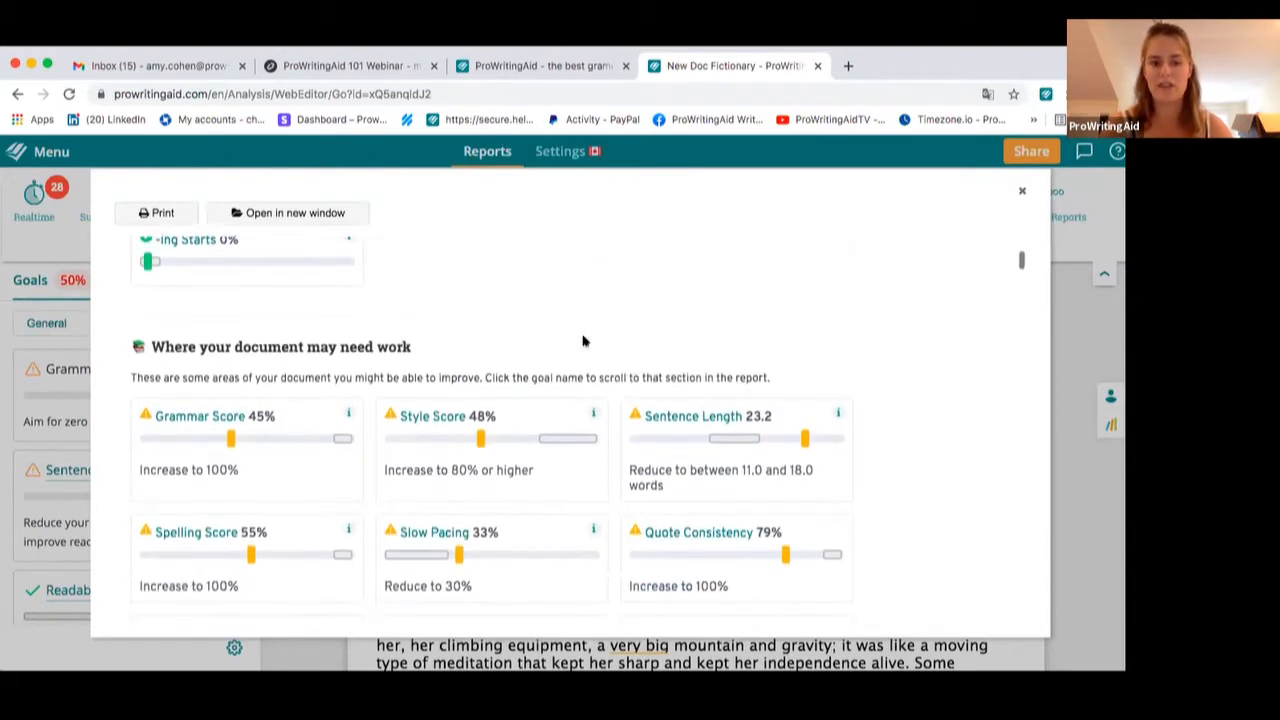
Scroll through the Summary report's areas needing work and the Grammar Check section's issue table
scroll(585, 341, down, 1)
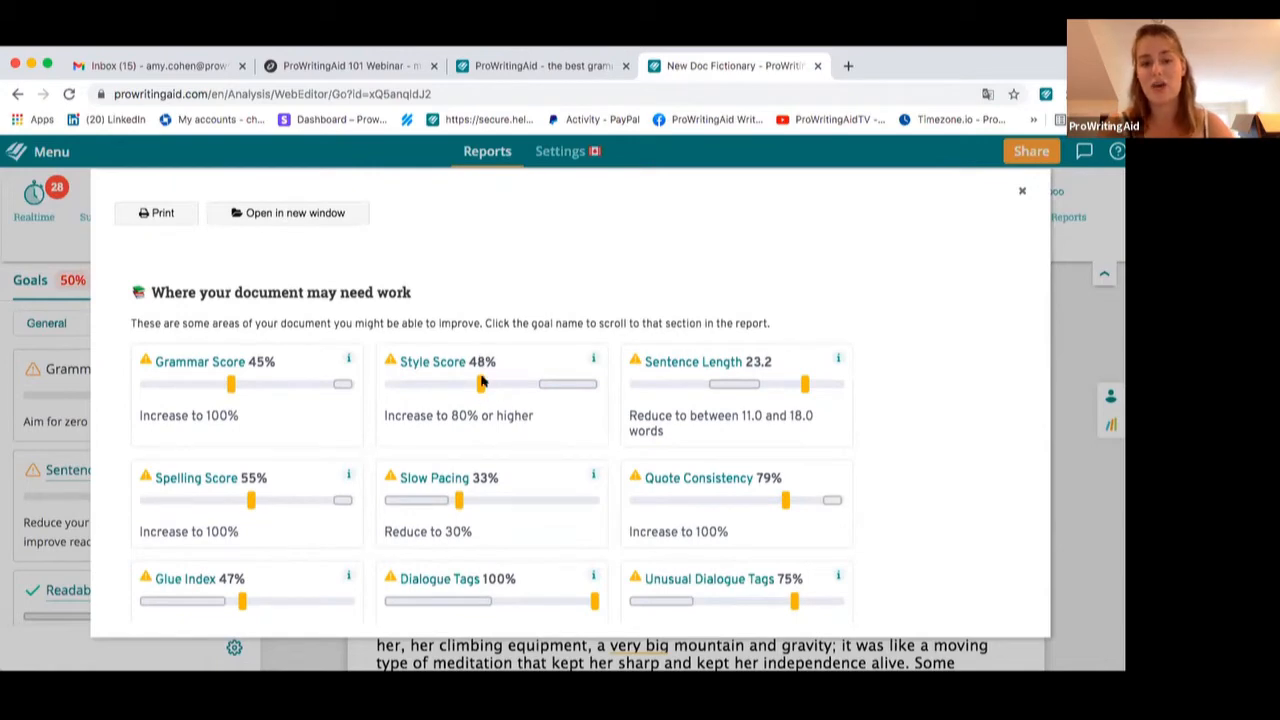
scroll(470, 378, up, 6)
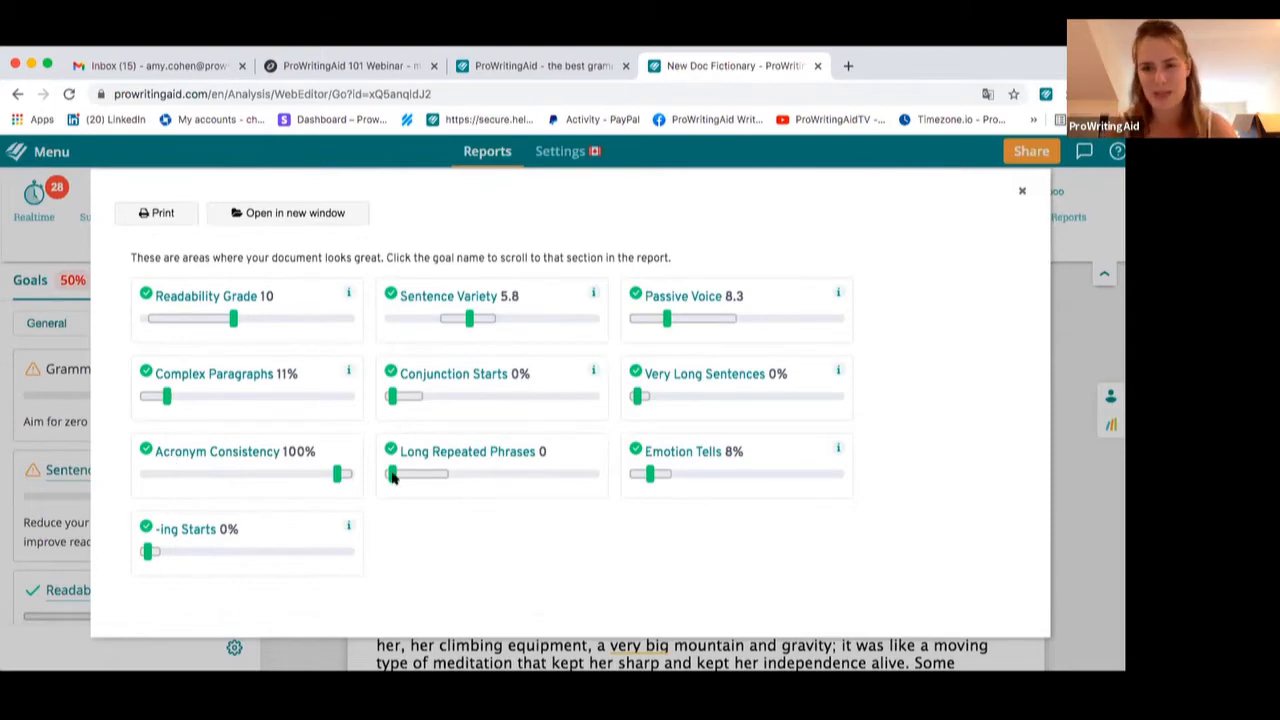
scroll(391, 478, down, 10)
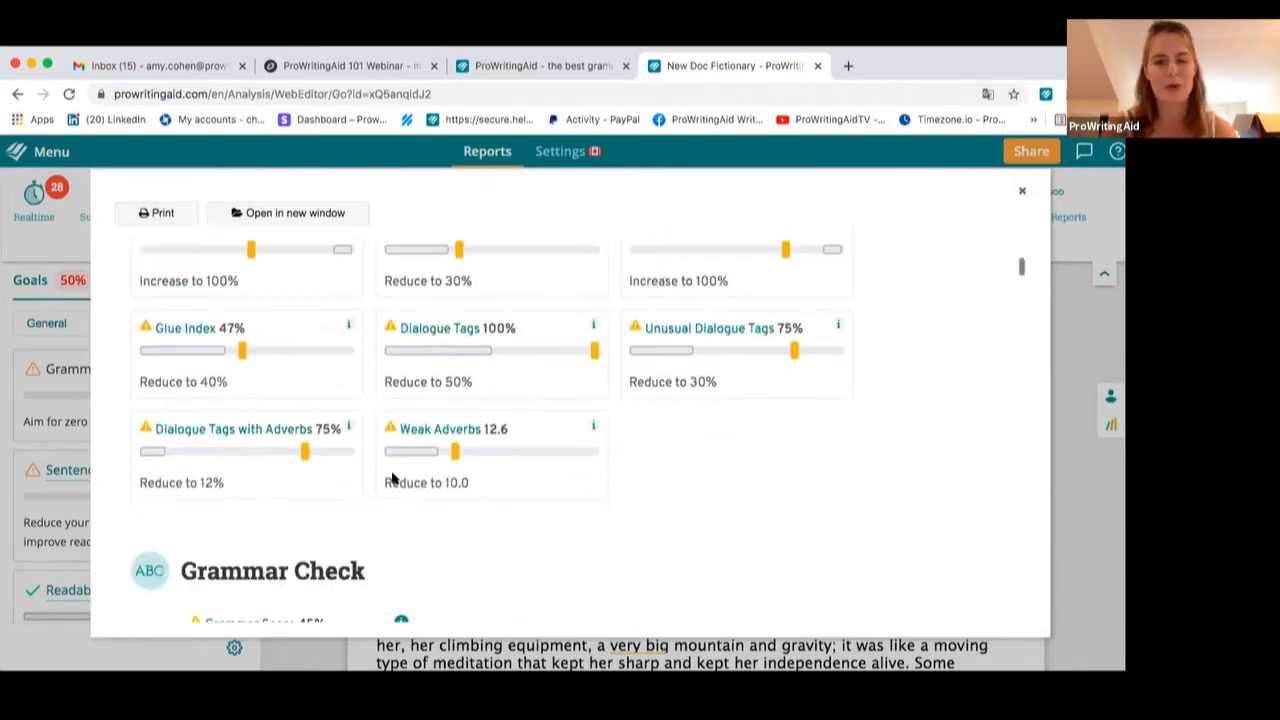
scroll(391, 478, down, 1)
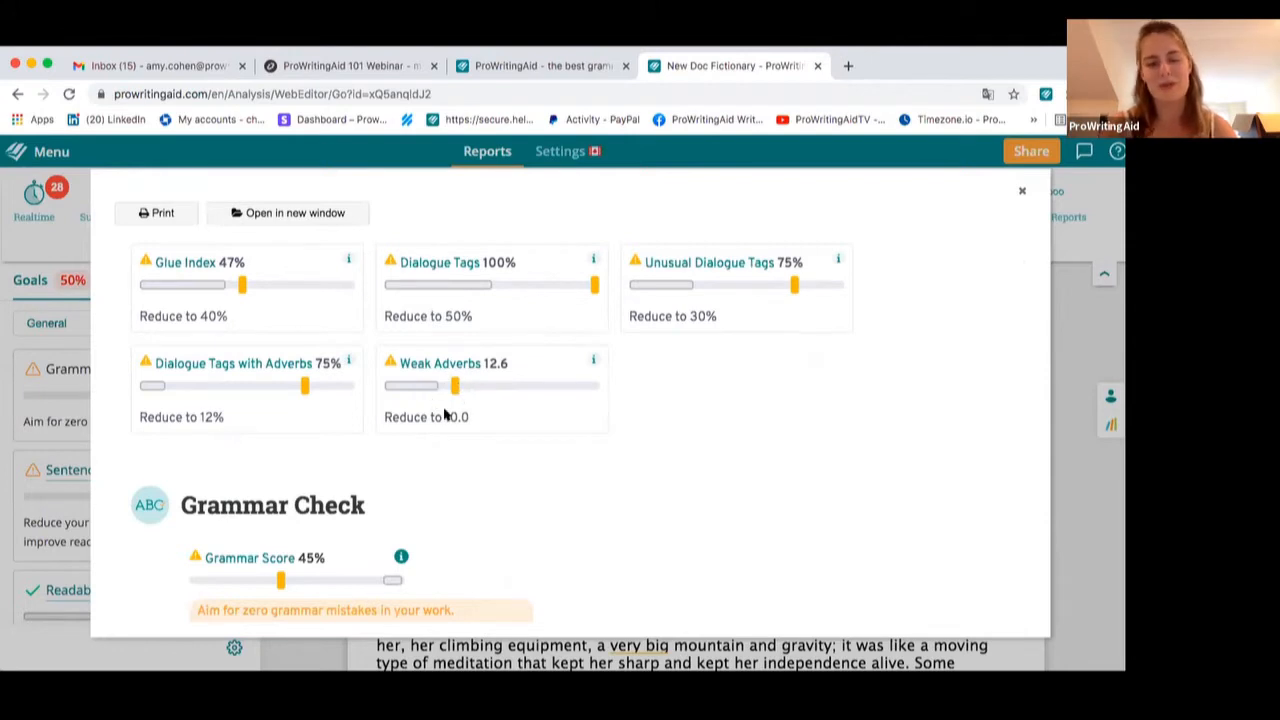
scroll(464, 467, down, 3)
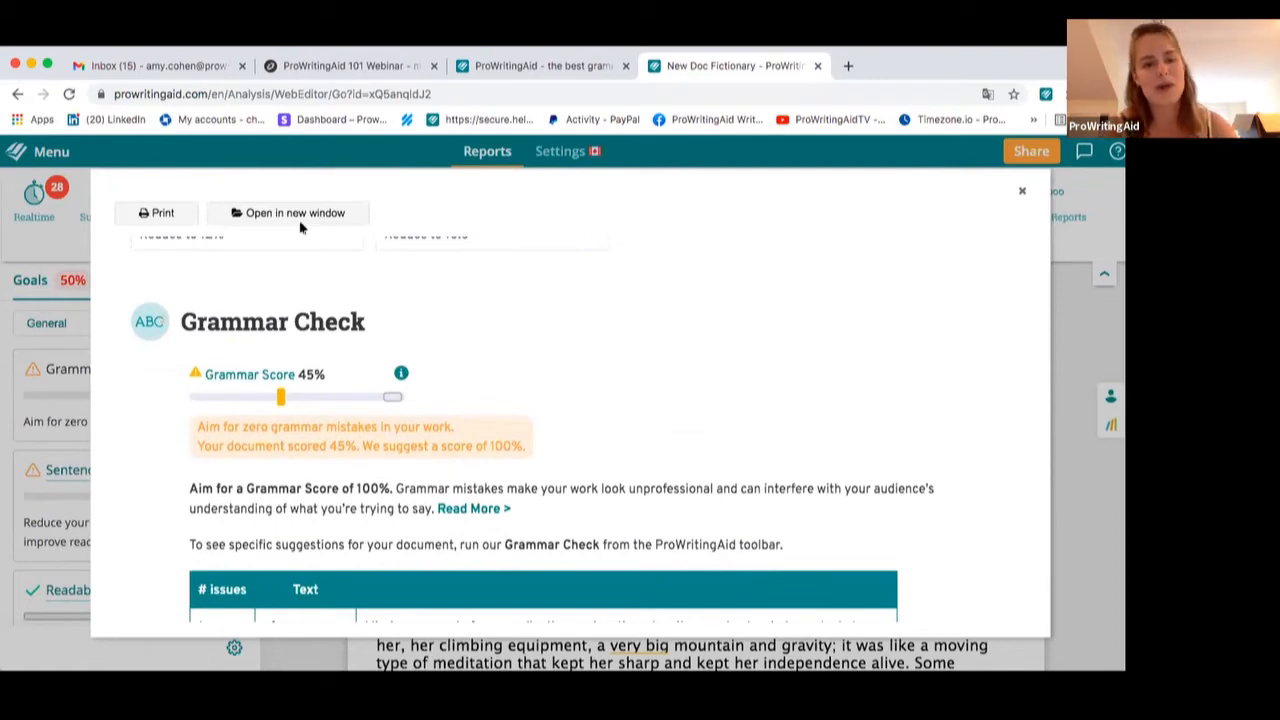
scroll(442, 362, down, 3)
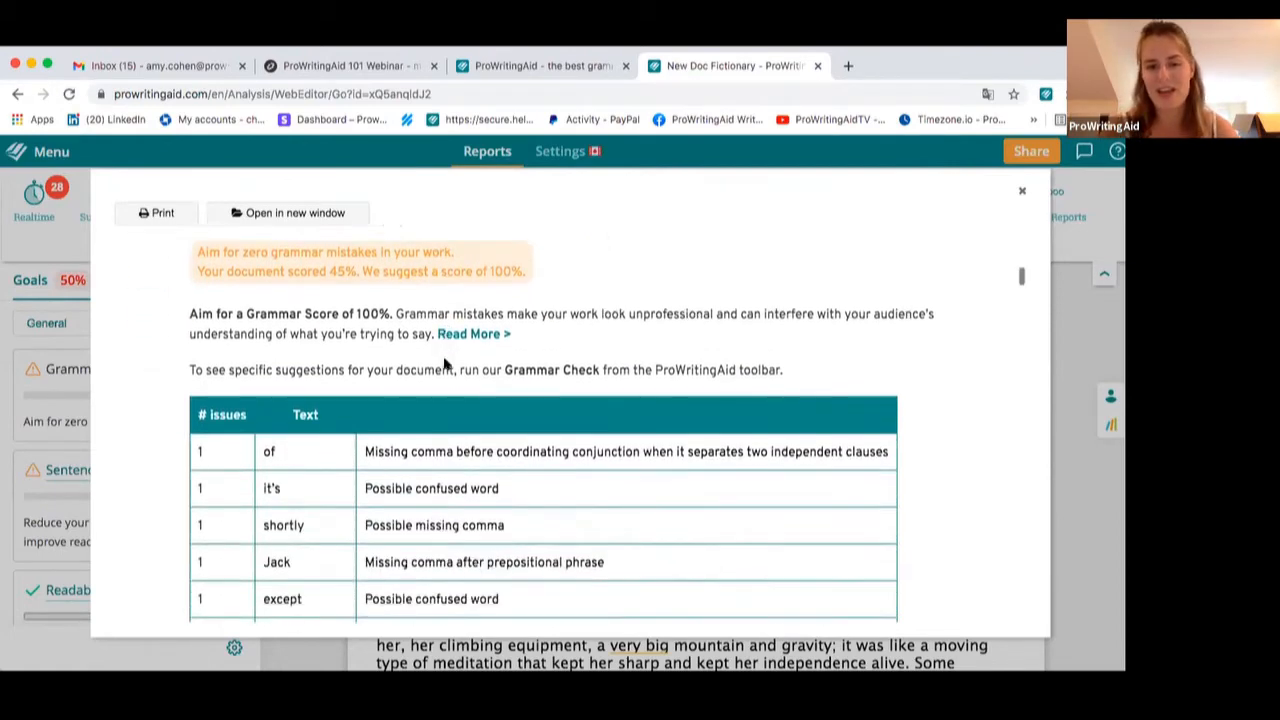
scroll(531, 431, down, 6)
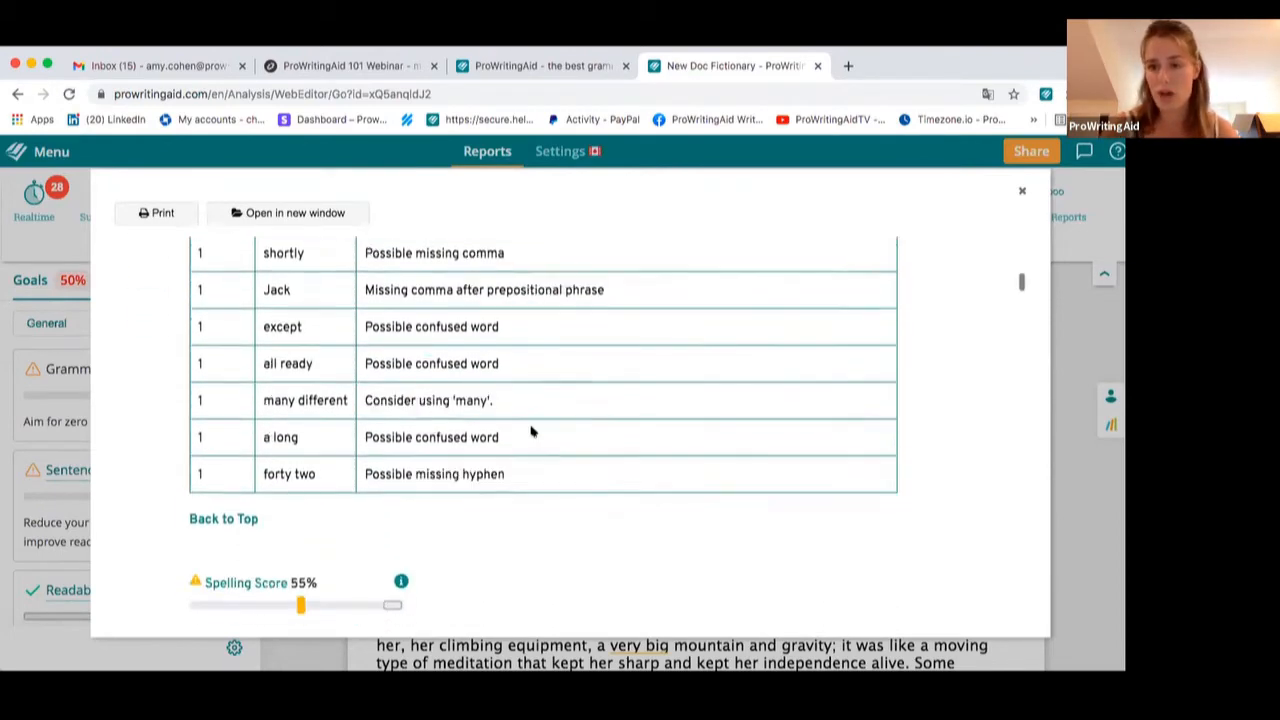
scroll(531, 431, down, 2)
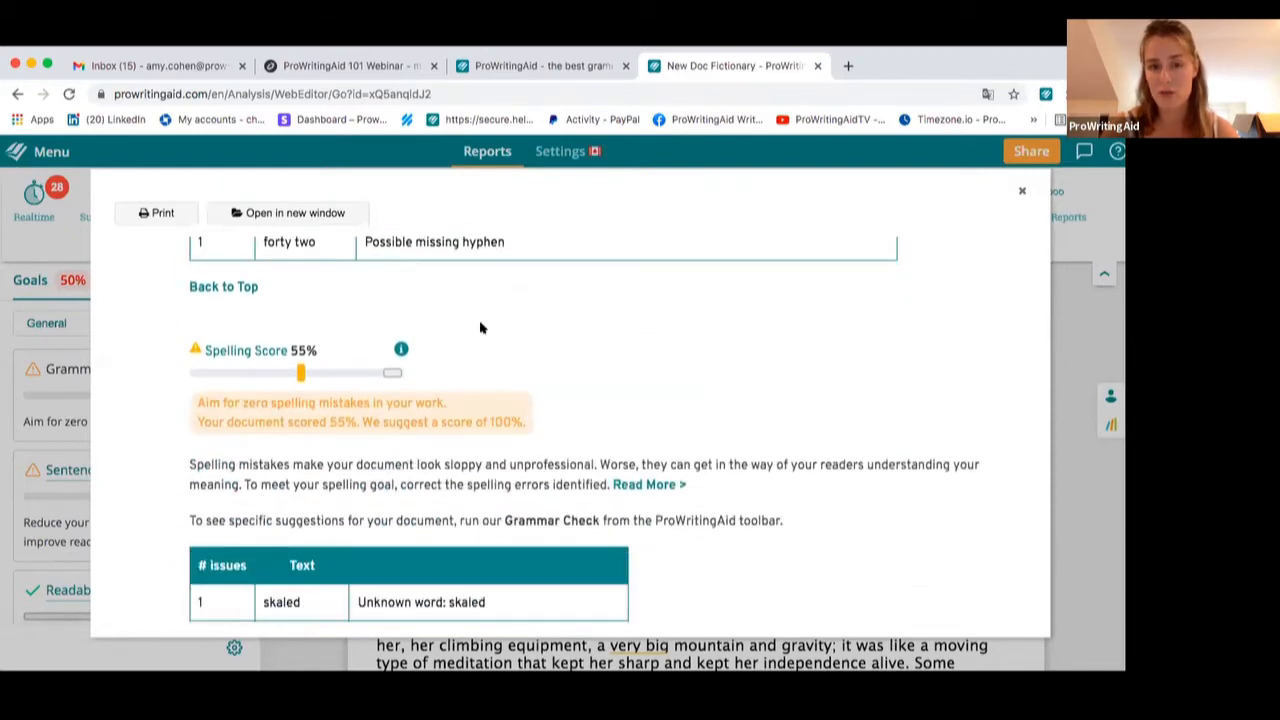
scroll(480, 327, up, 3)
scroll(482, 327, up, 1)
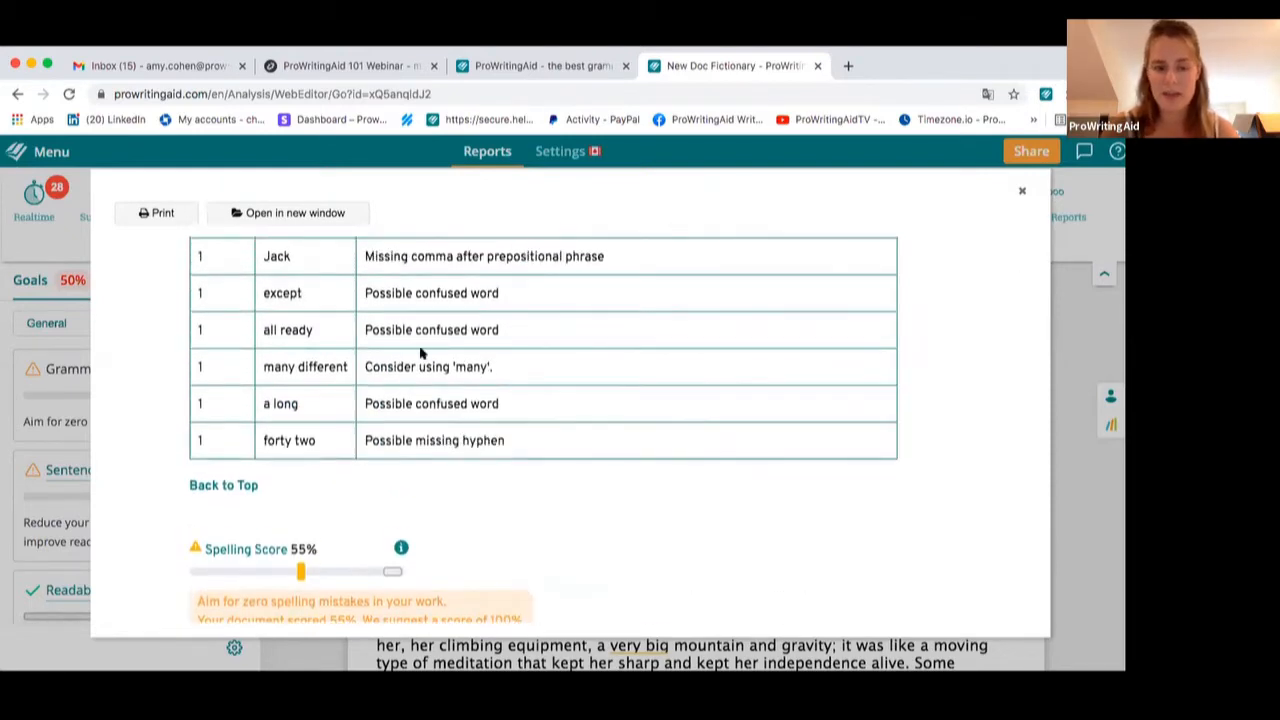
Scroll through the Spelling, Style and Emotion Tells sections of the Summary report, including the emotion tells chart
scroll(420, 352, down, 6)
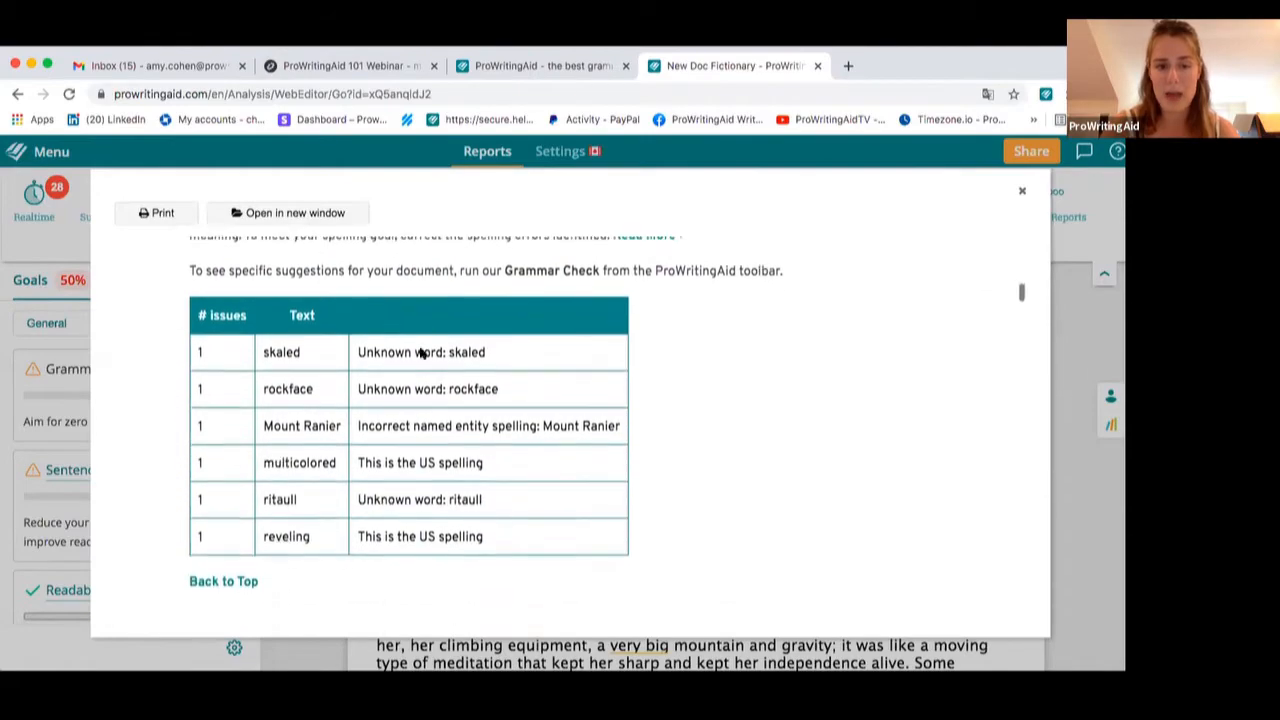
scroll(420, 352, down, 5)
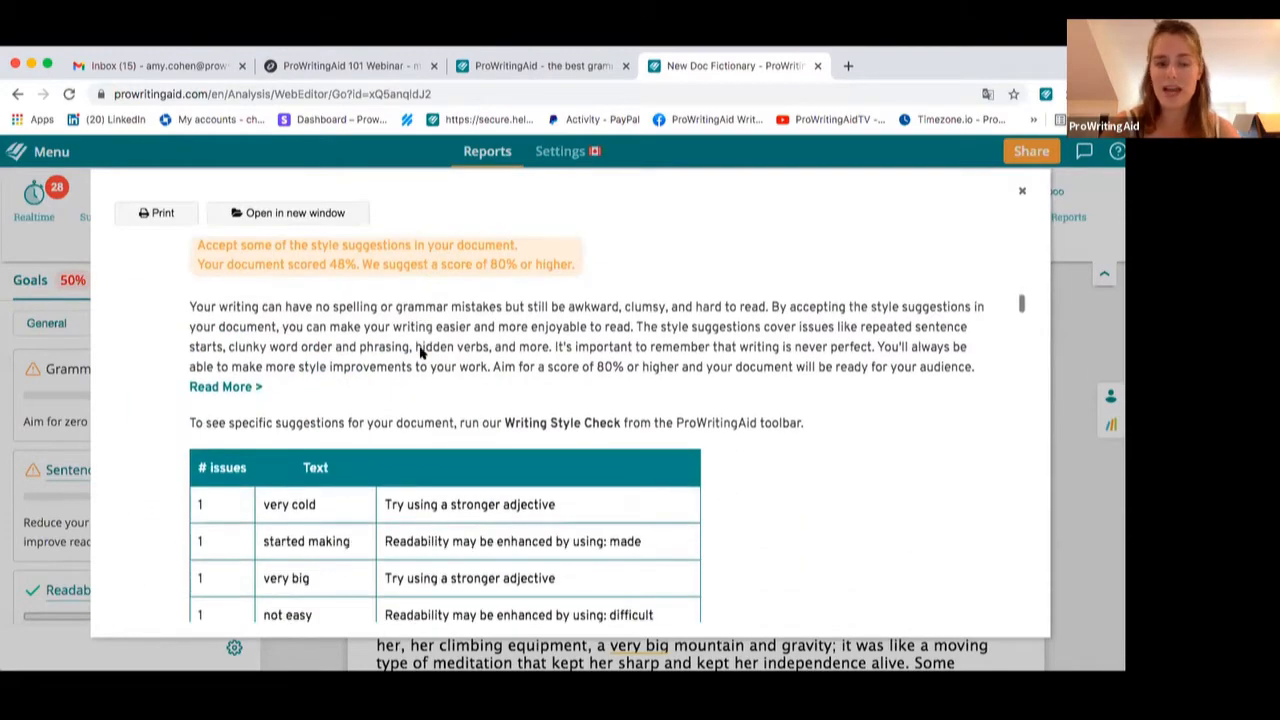
scroll(420, 352, down, 10)
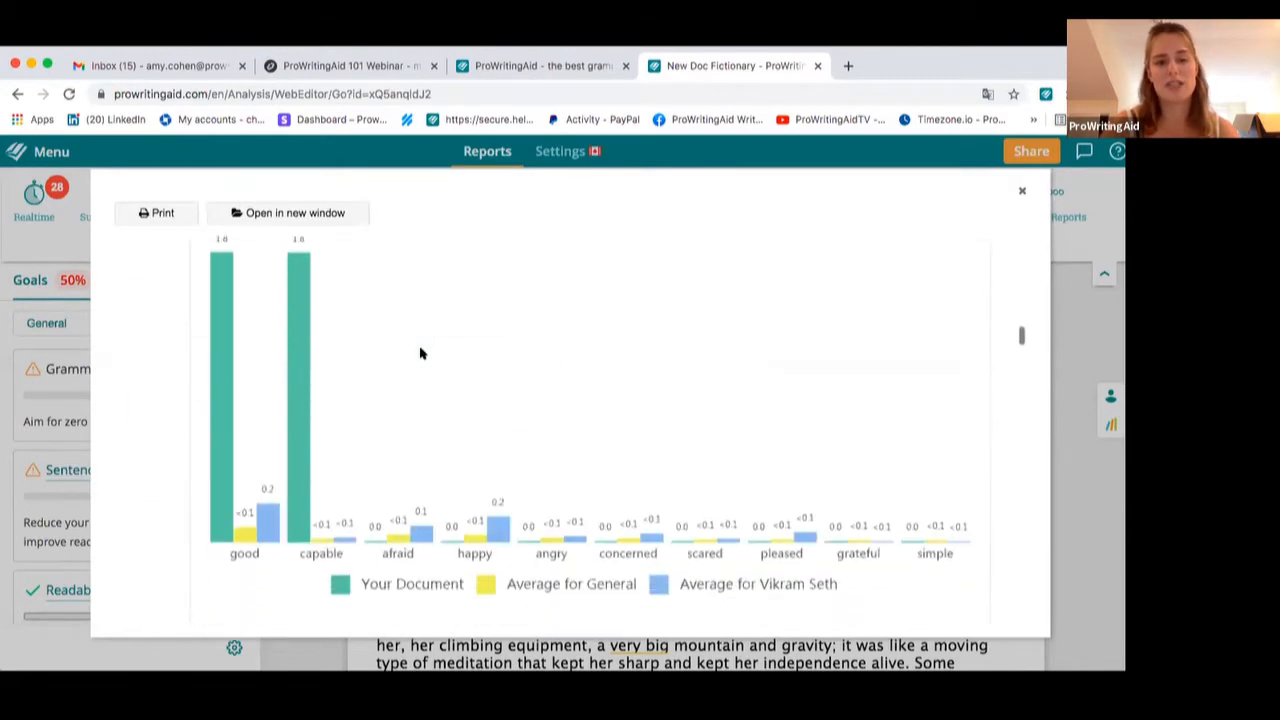
scroll(420, 352, down, 5)
scroll(420, 352, up, 4)
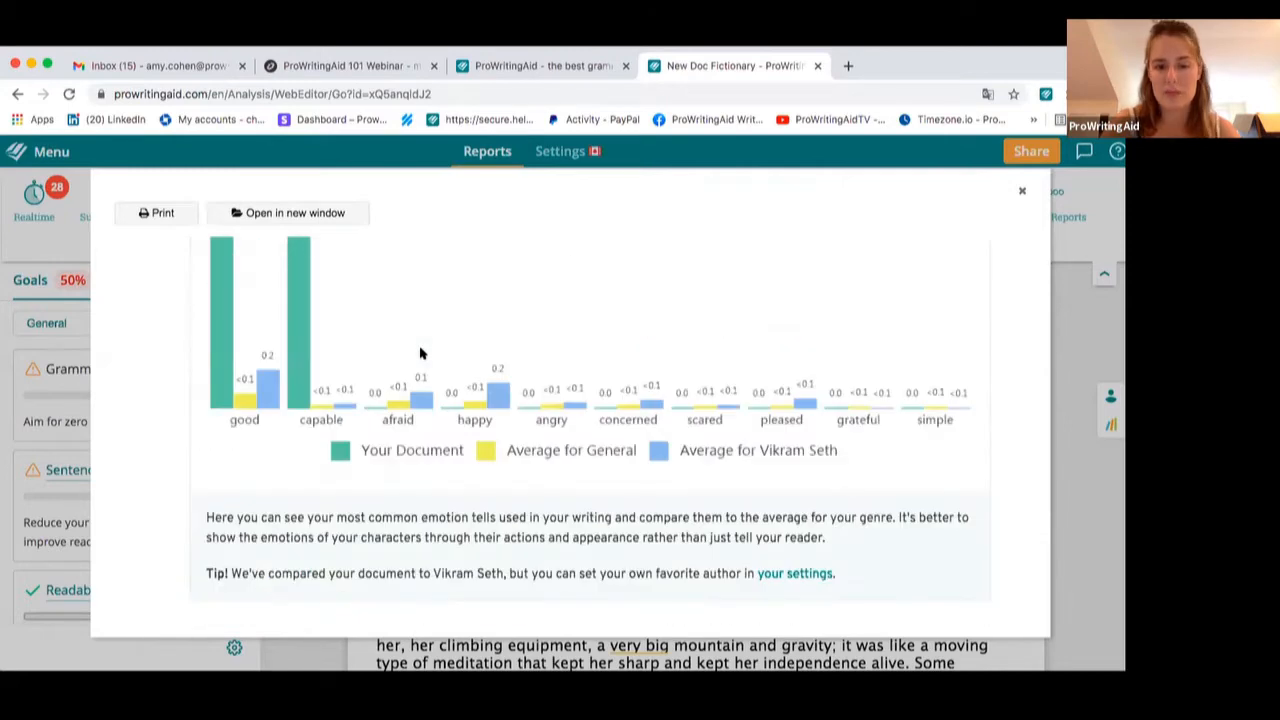
scroll(420, 352, up, 5)
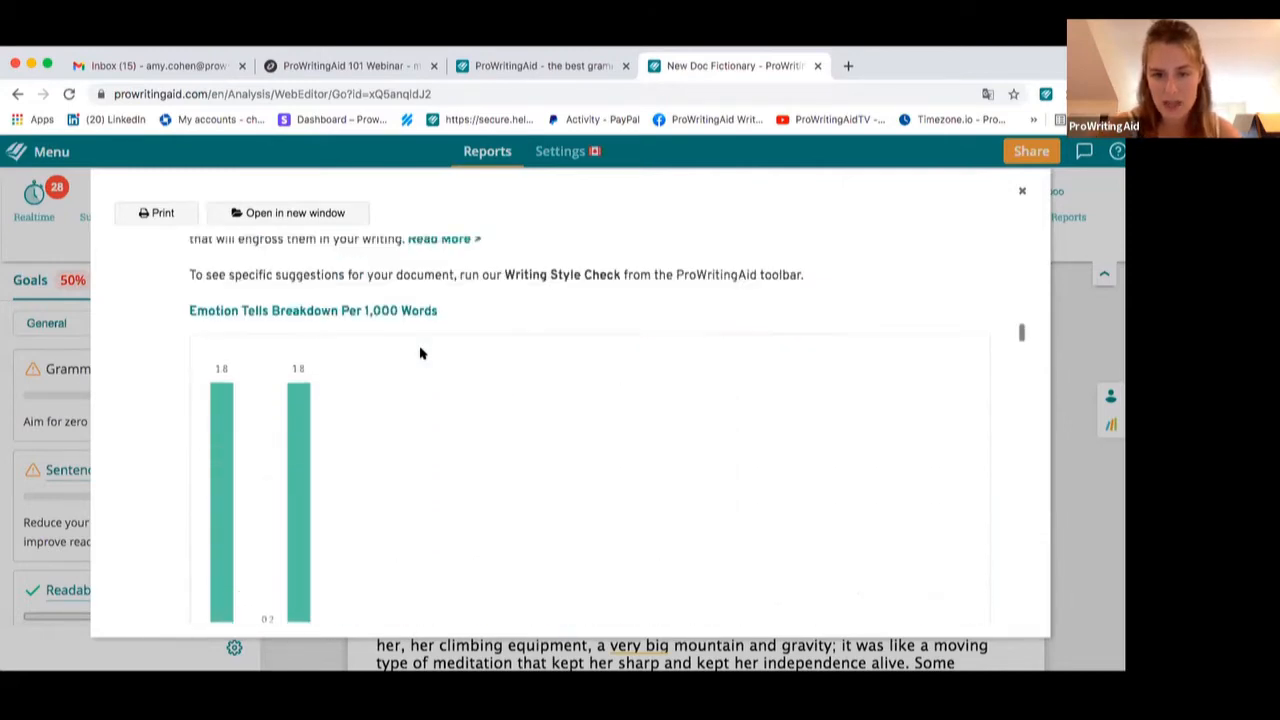
scroll(420, 352, up, 4)
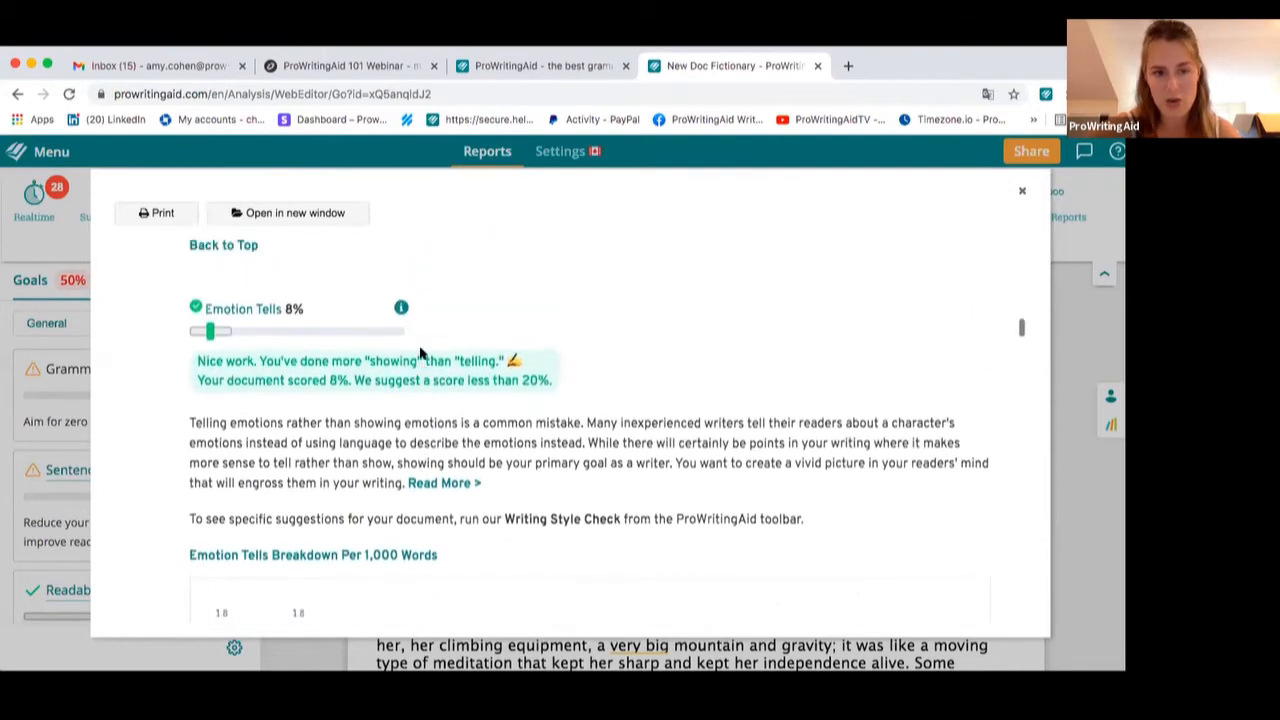
scroll(420, 350, down, 3)
scroll(422, 349, up, 1)
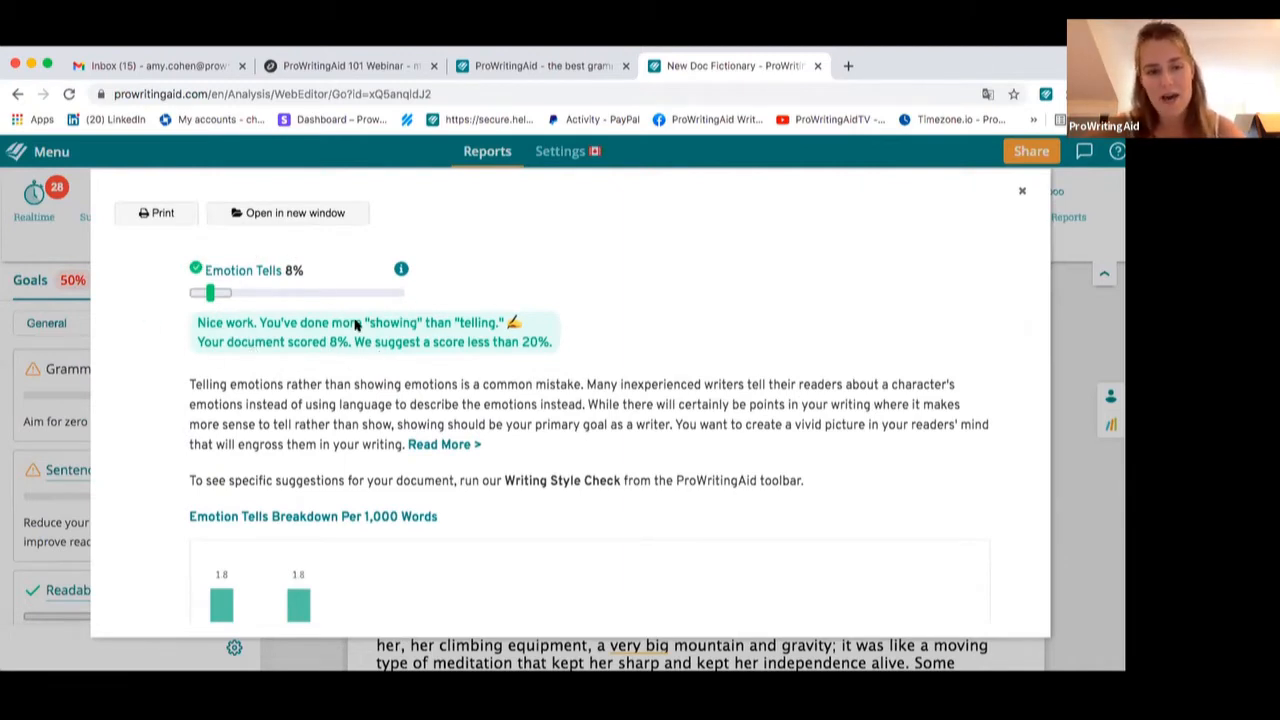
scroll(355, 325, down, 1)
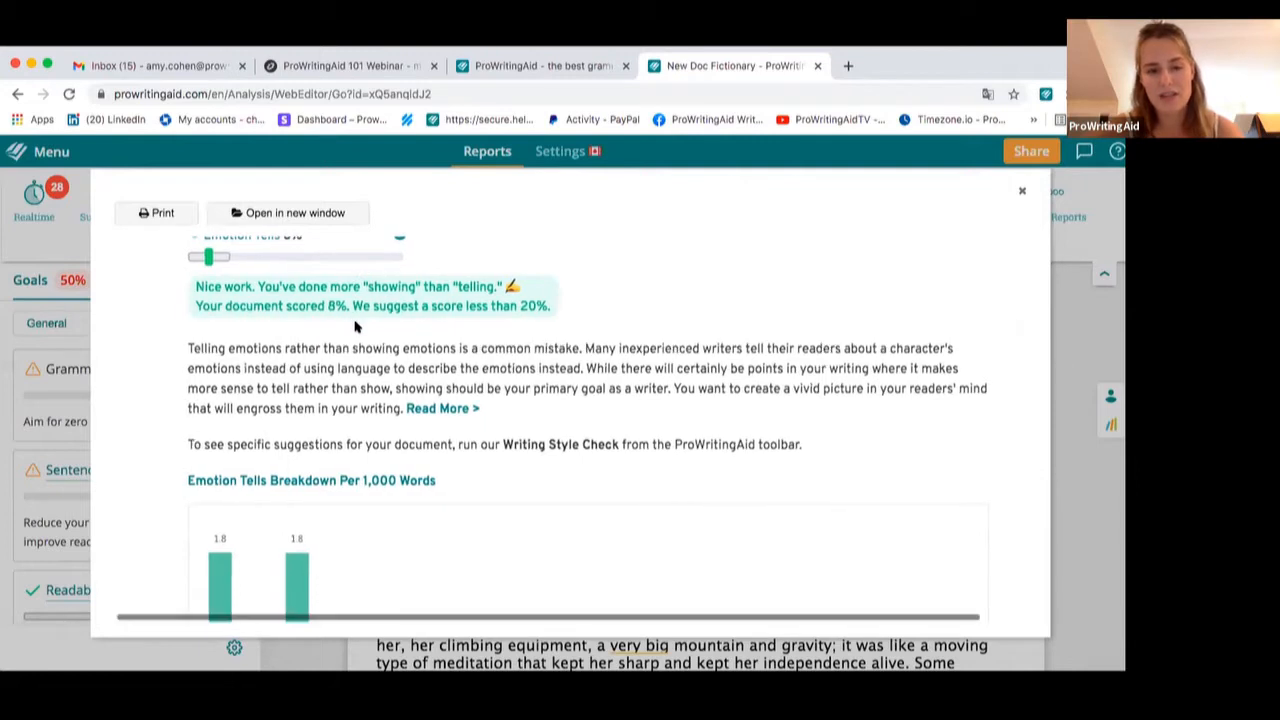
scroll(355, 325, up, 3)
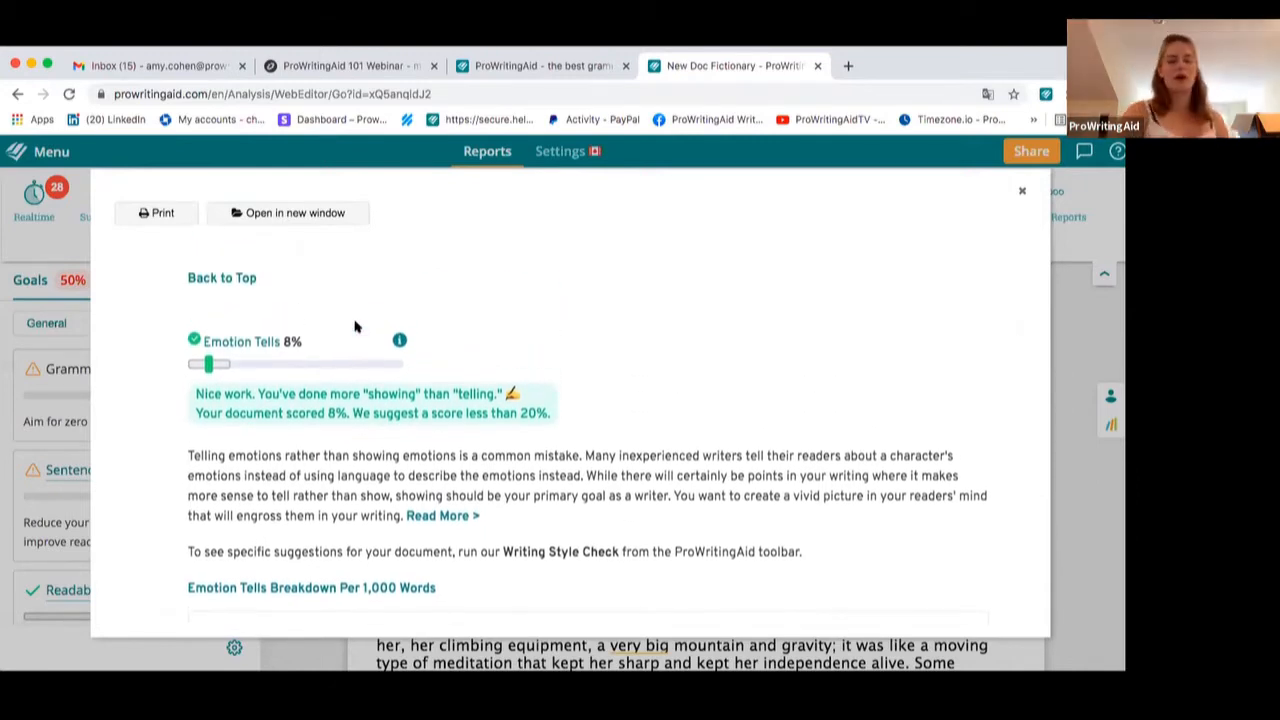
scroll(355, 325, down, 3)
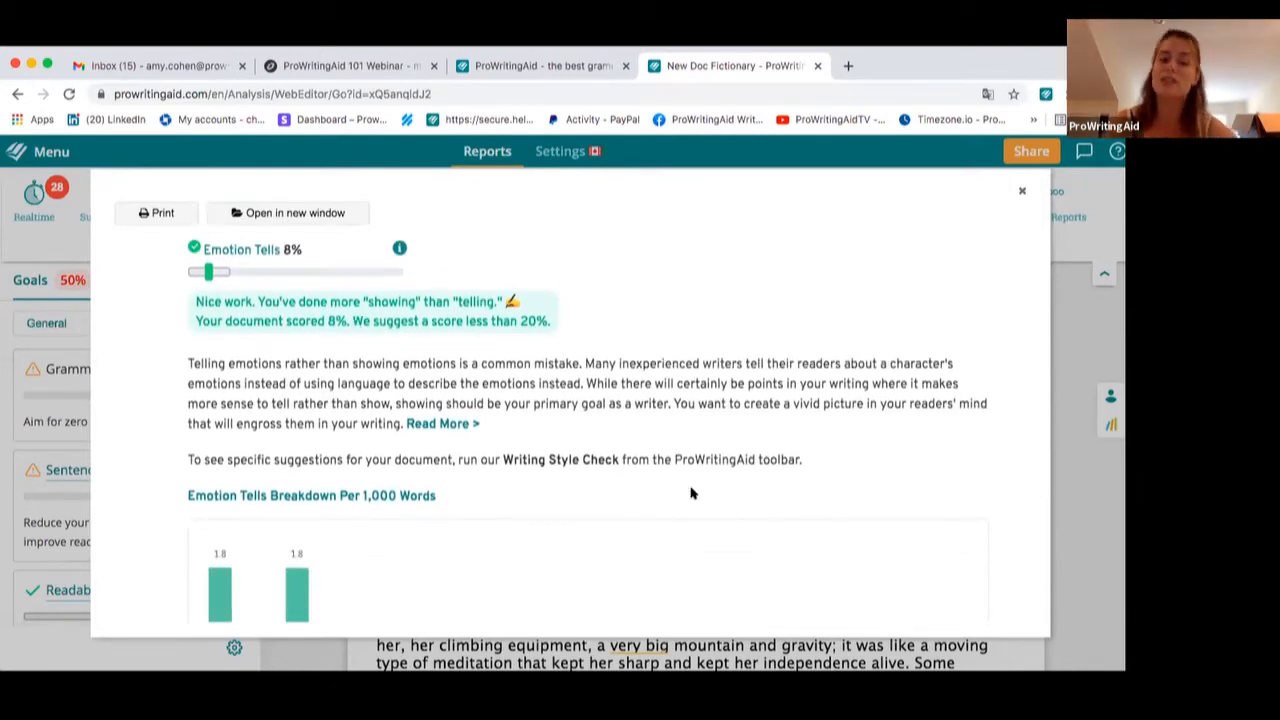
scroll(690, 493, down, 3)
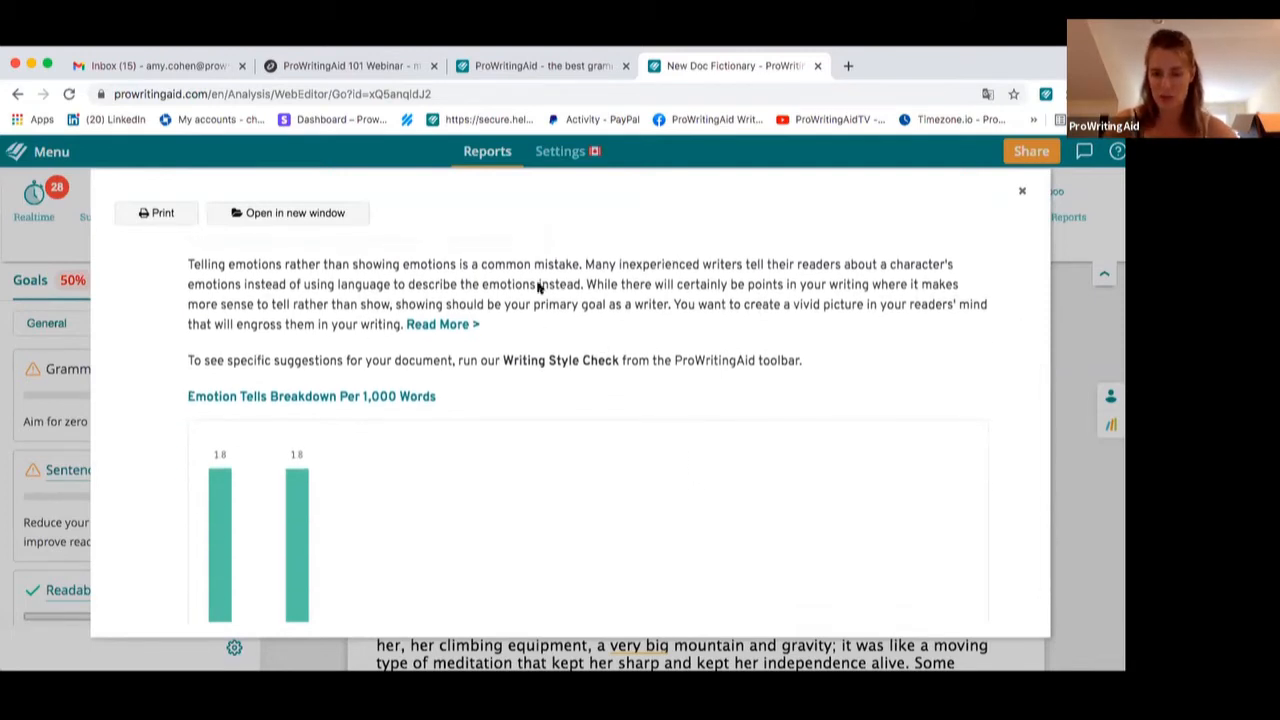
scroll(428, 342, down, 1)
scroll(427, 342, down, 4)
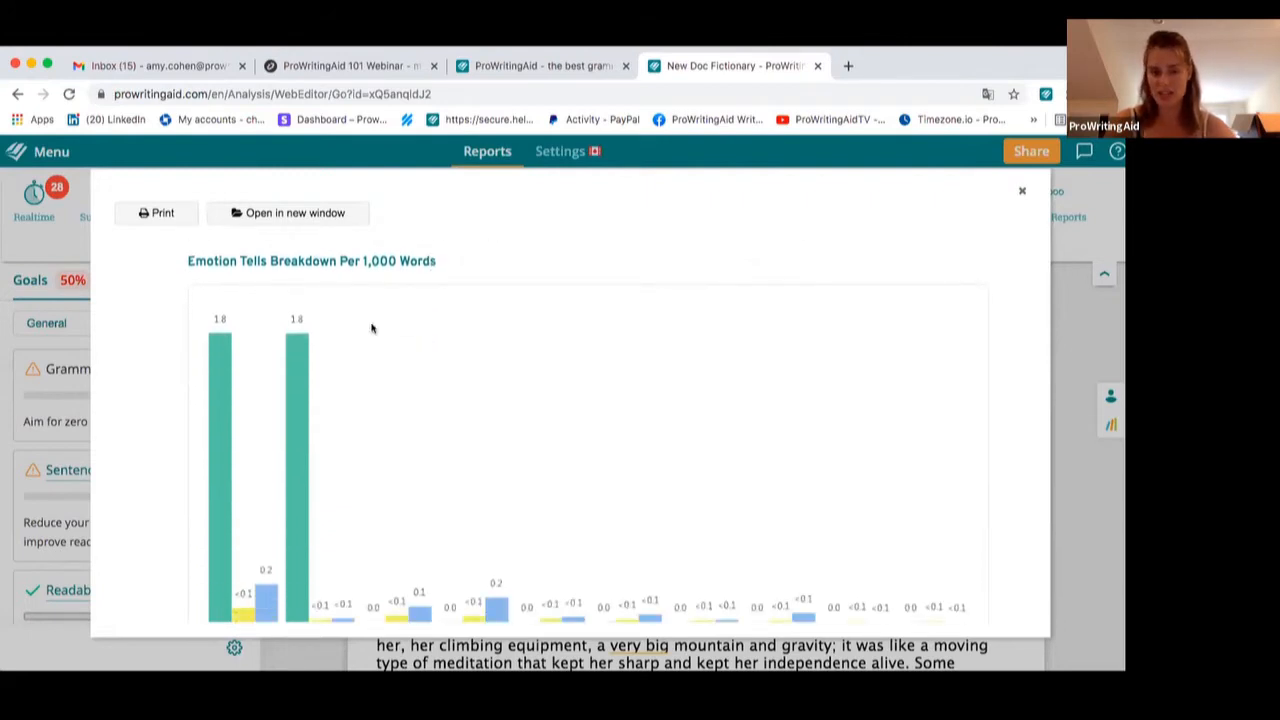
scroll(371, 328, down, 5)
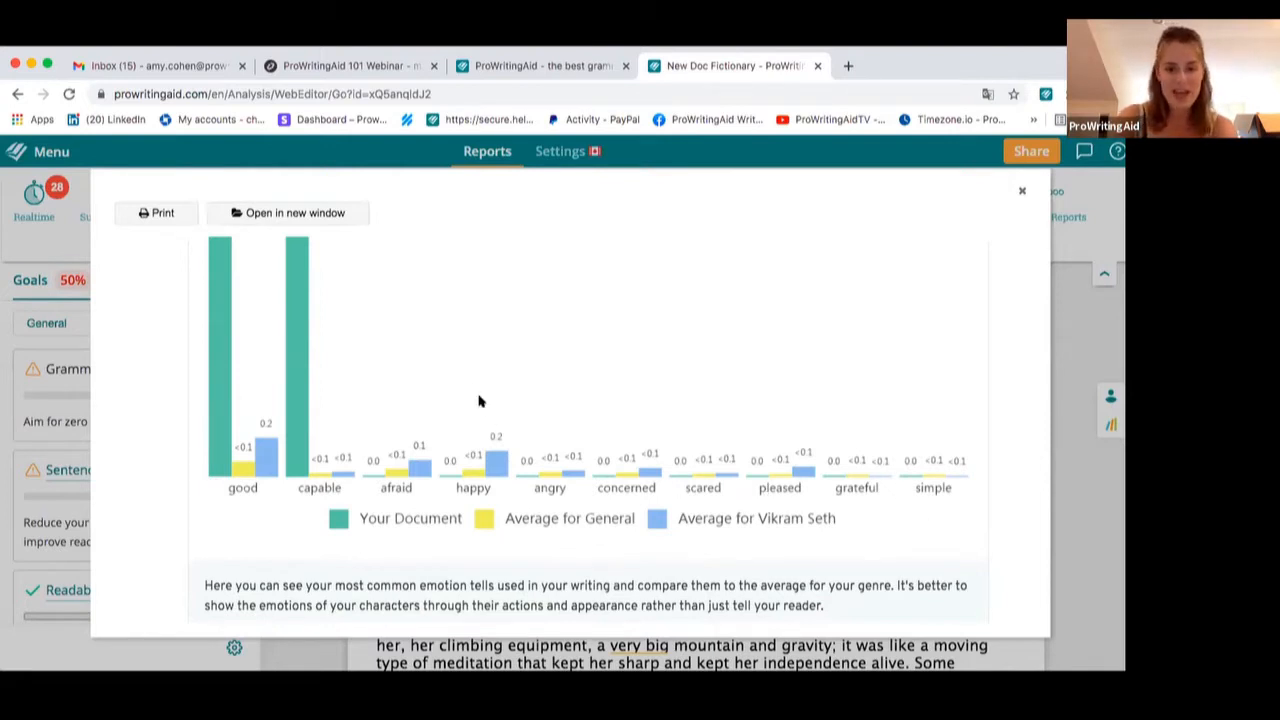
scroll(478, 401, down, 6)
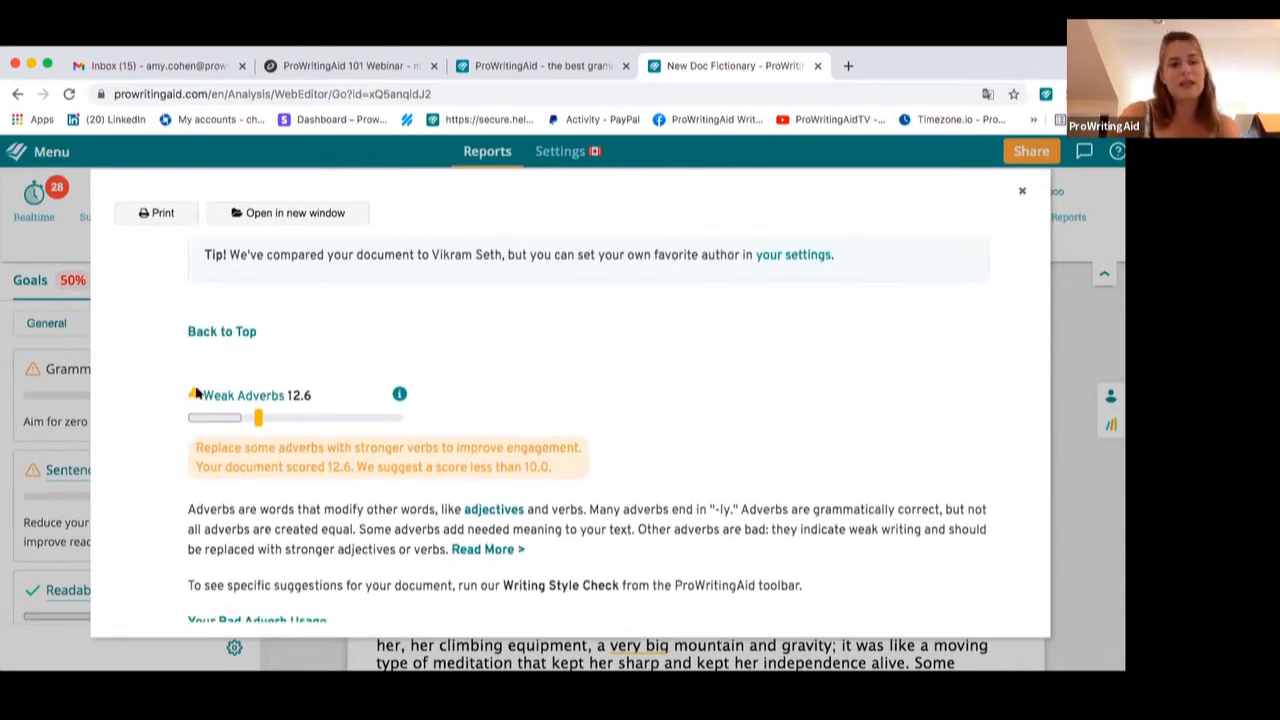
Open the Weak Adverbs goal's help article in a new tab and scroll through it
click(399, 394)
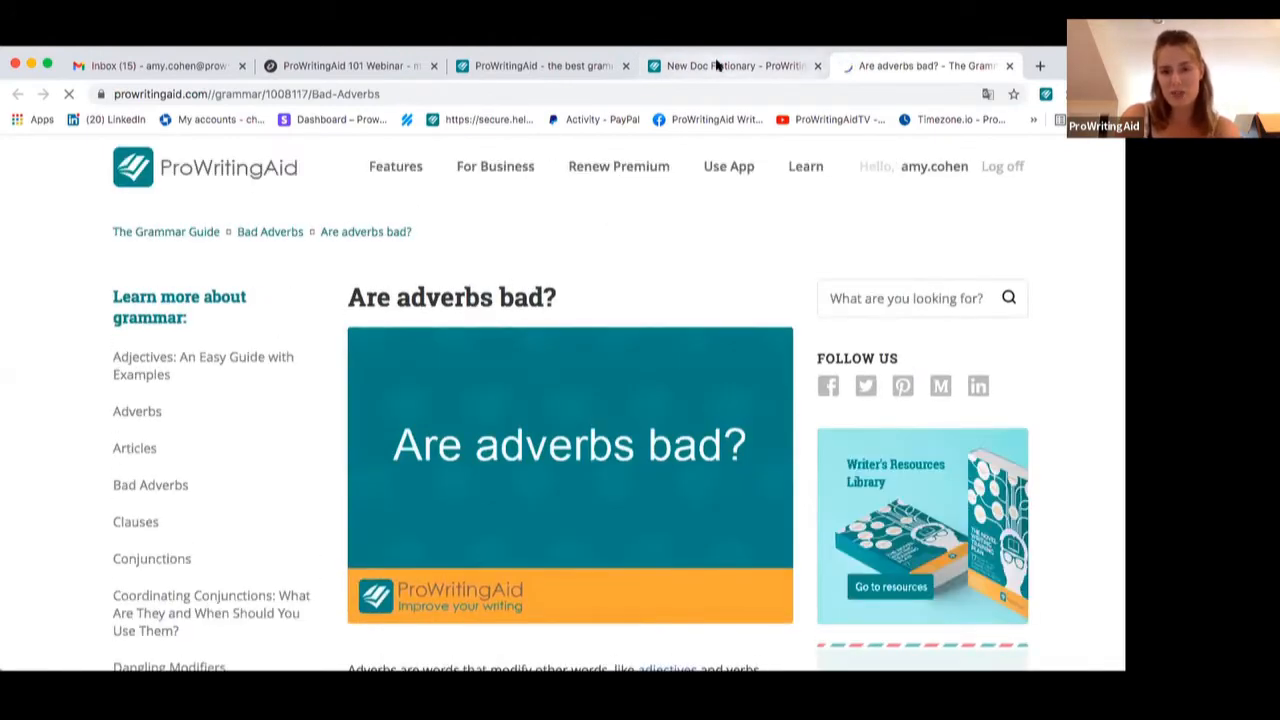
click(716, 64)
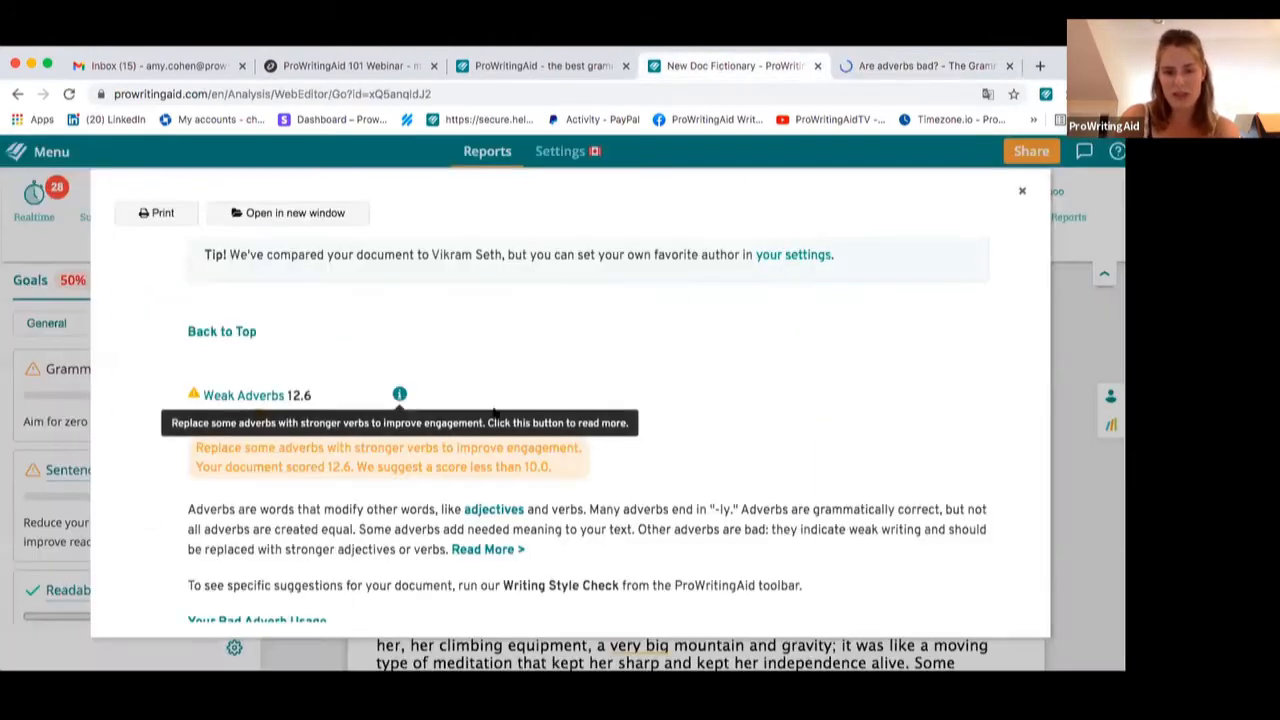
mouse_move(398, 397)
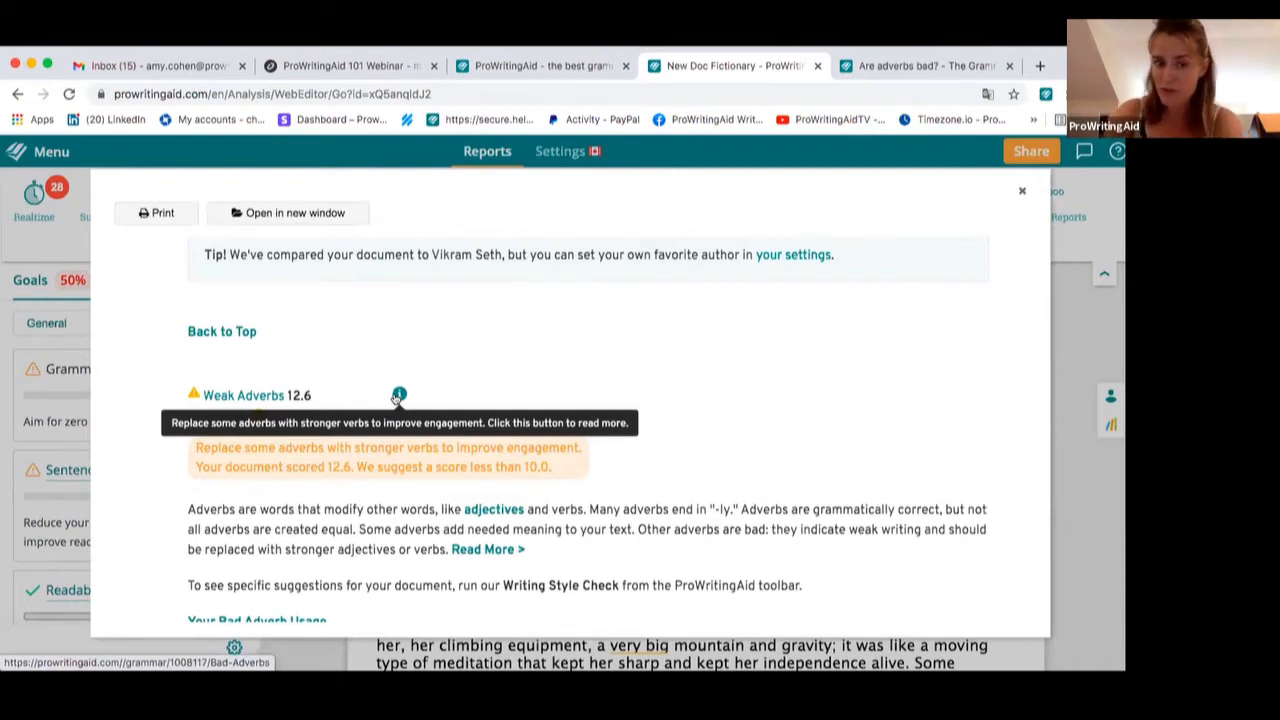
click(399, 396)
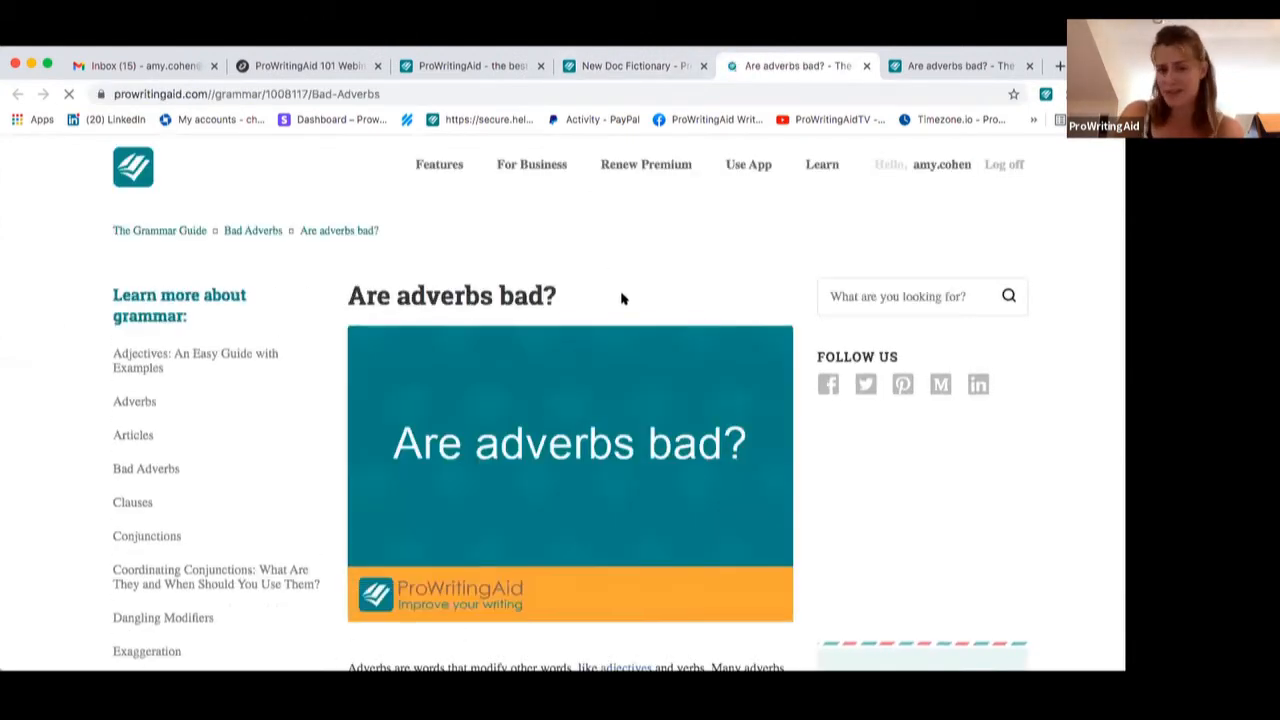
scroll(621, 298, down, 1)
scroll(621, 298, down, 20)
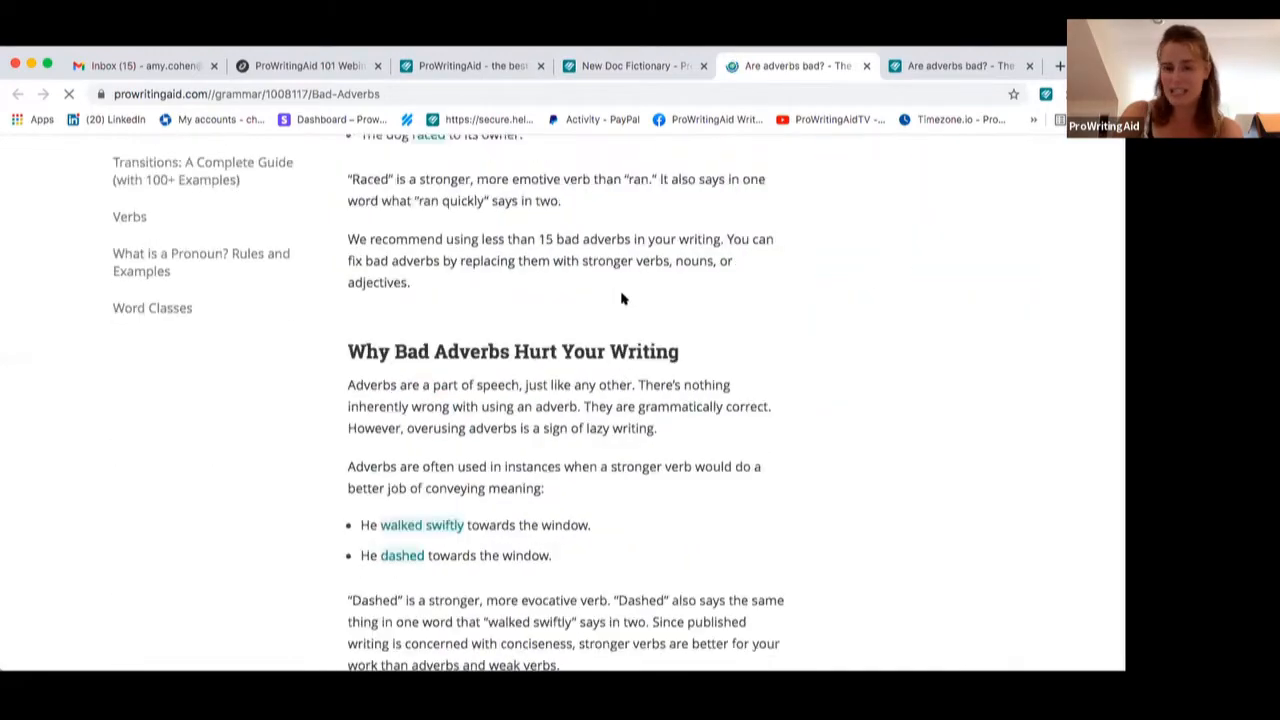
scroll(621, 298, down, 3)
scroll(621, 298, up, 15)
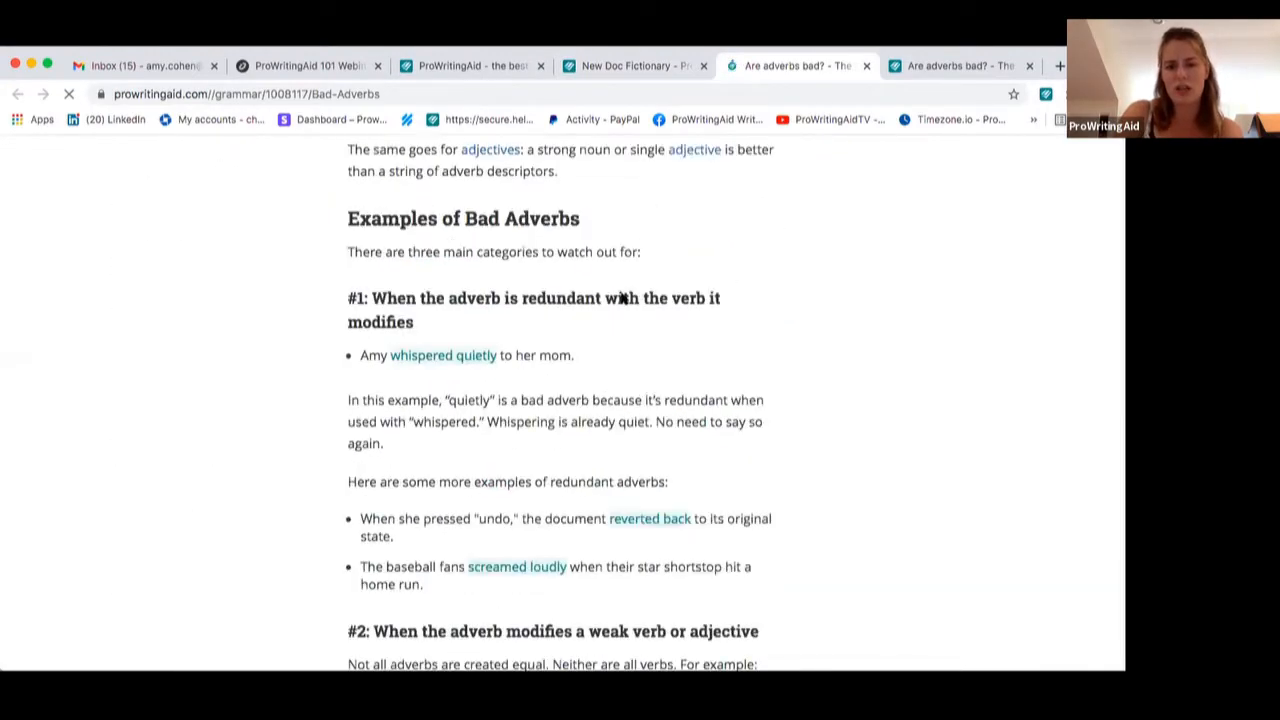
scroll(621, 298, up, 4)
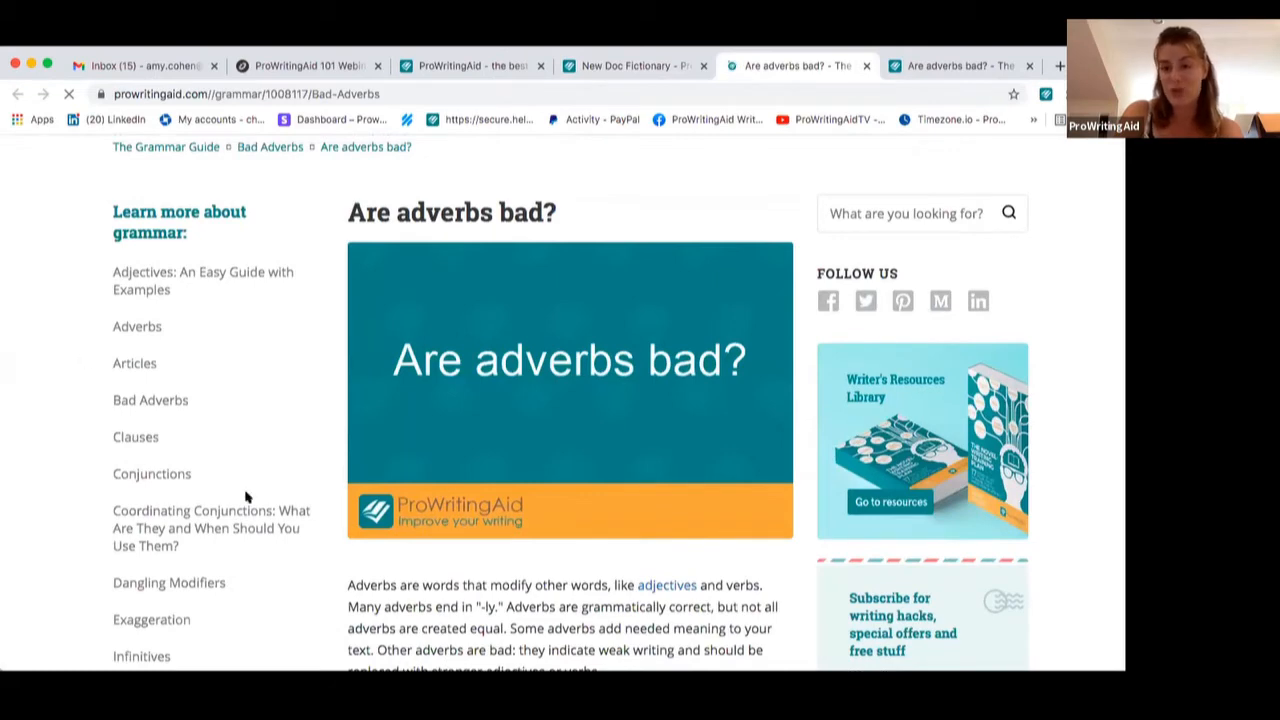
scroll(249, 491, up, 2)
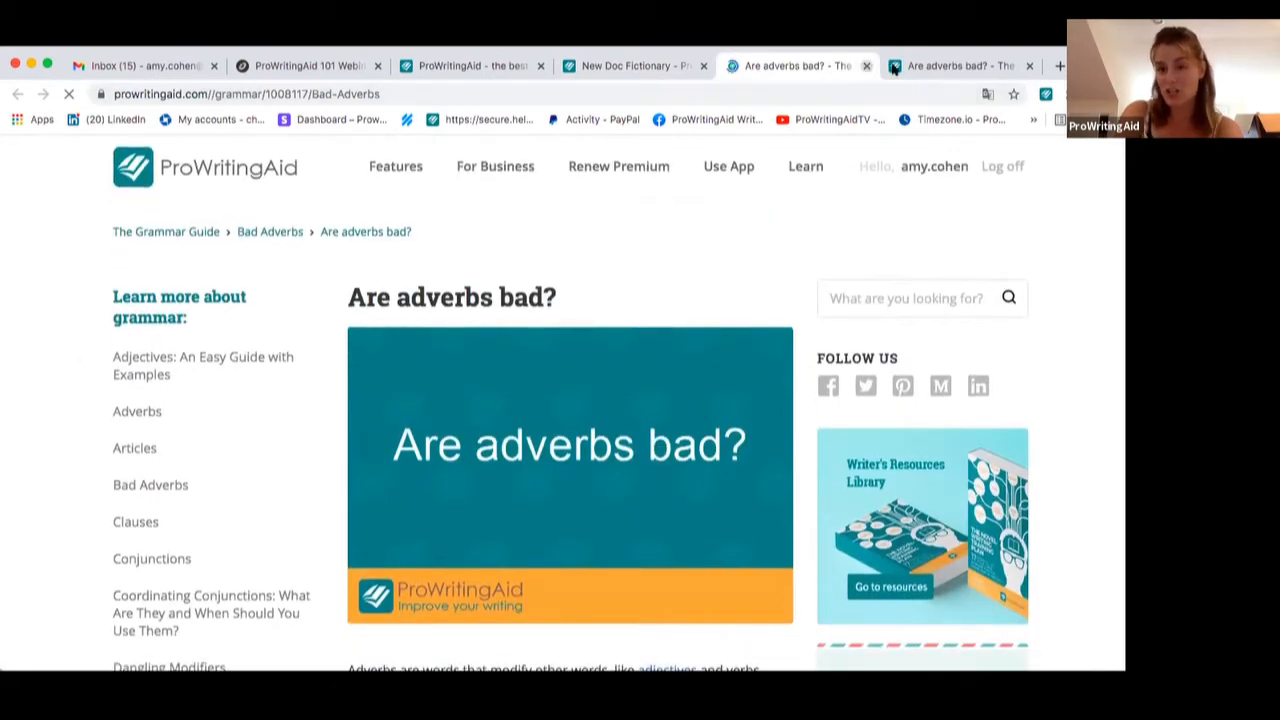
Close the help article tabs and jump to the Weak Adverbs section of the Summary report
click(865, 67)
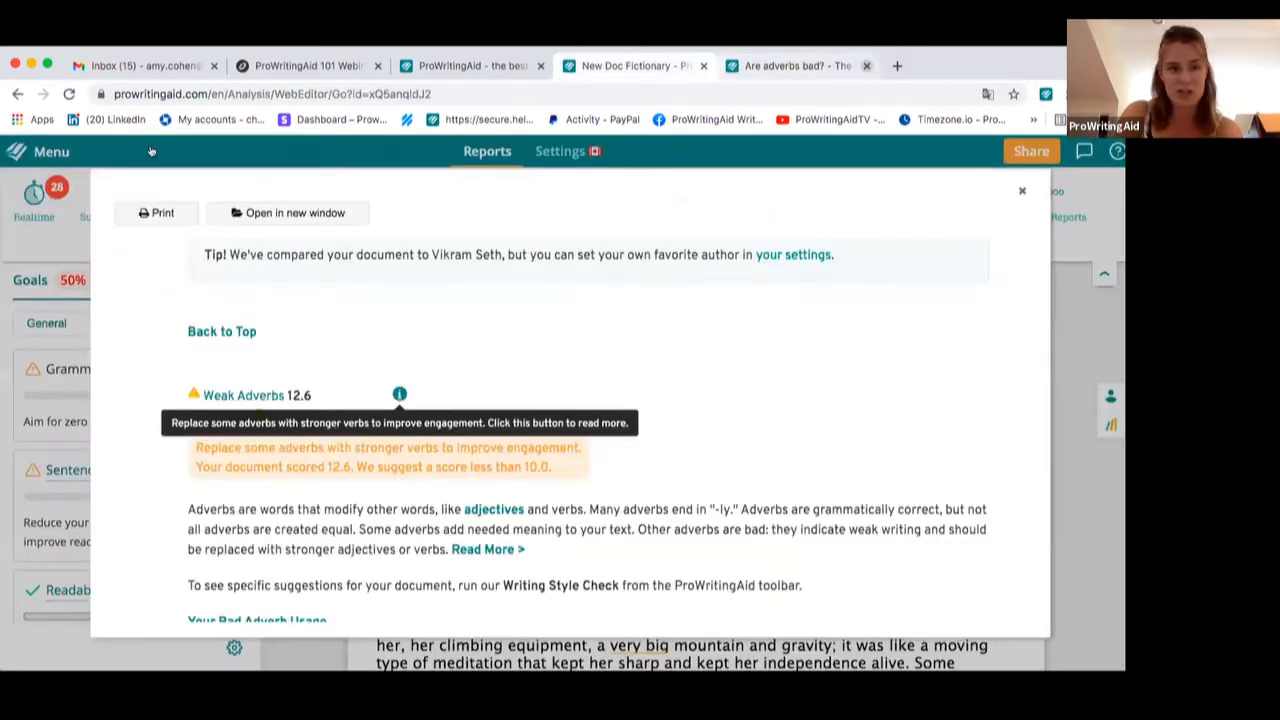
click(865, 67)
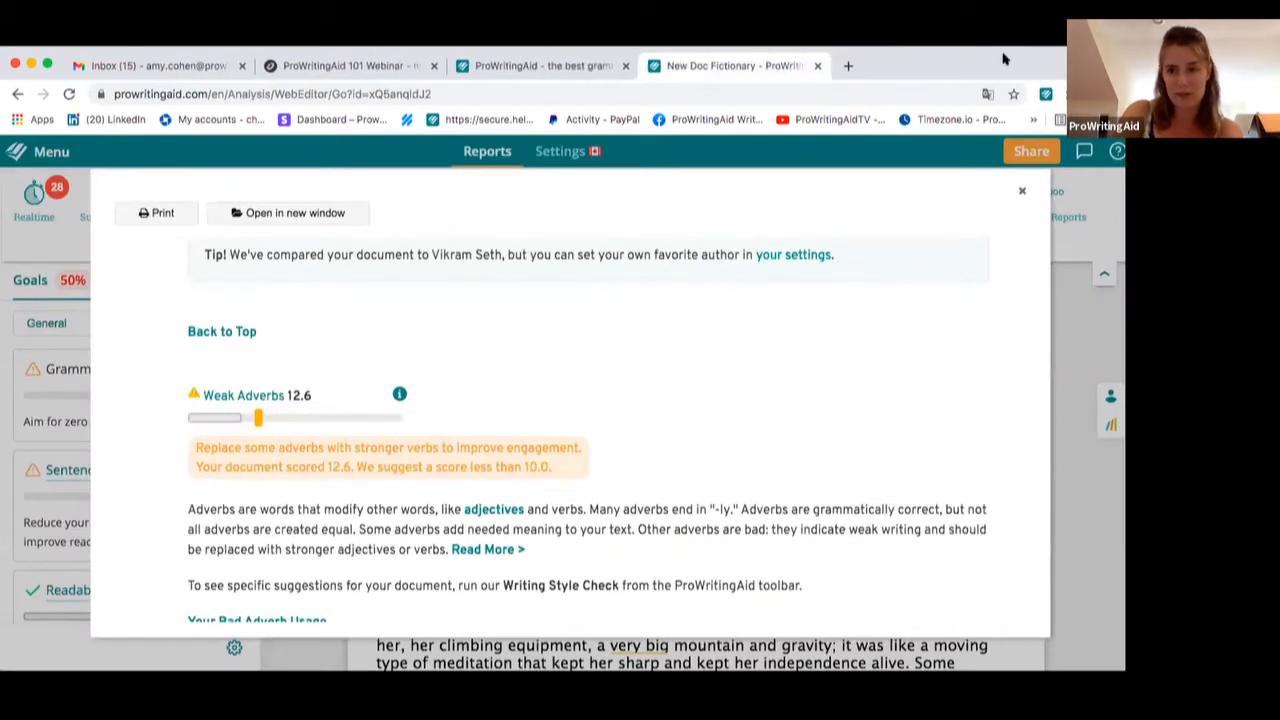
scroll(671, 311, down, 1)
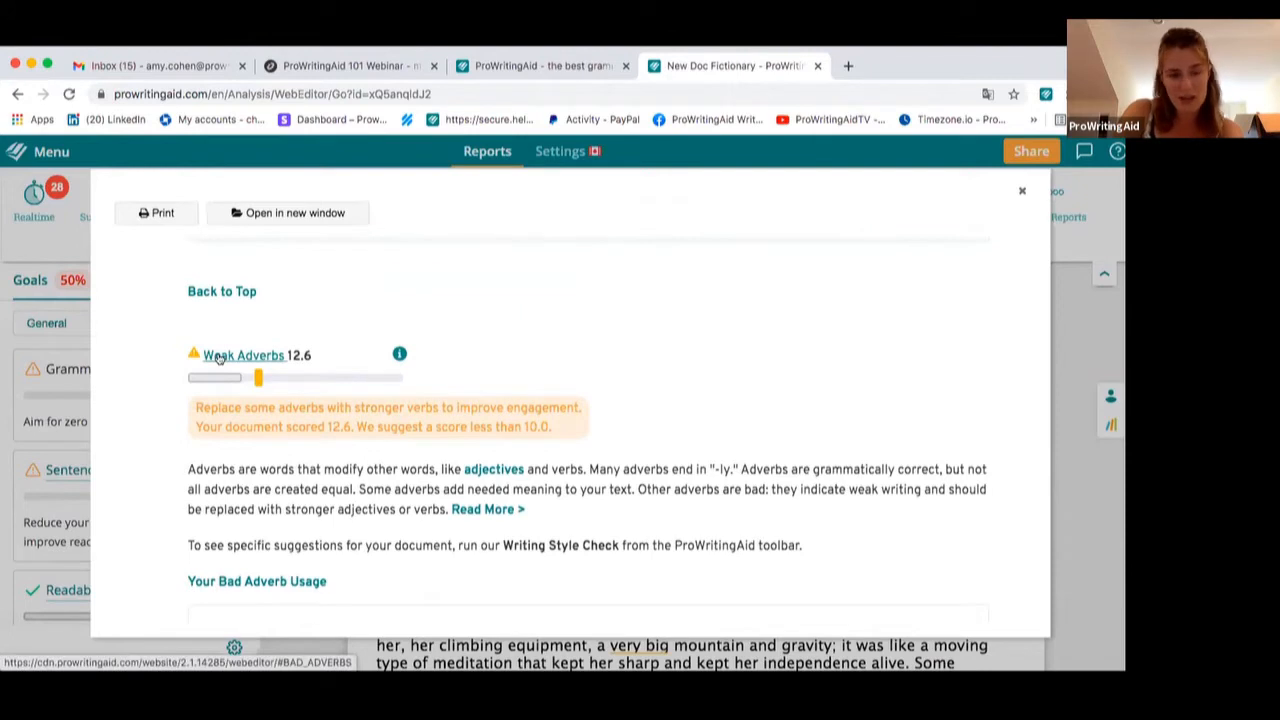
click(218, 358)
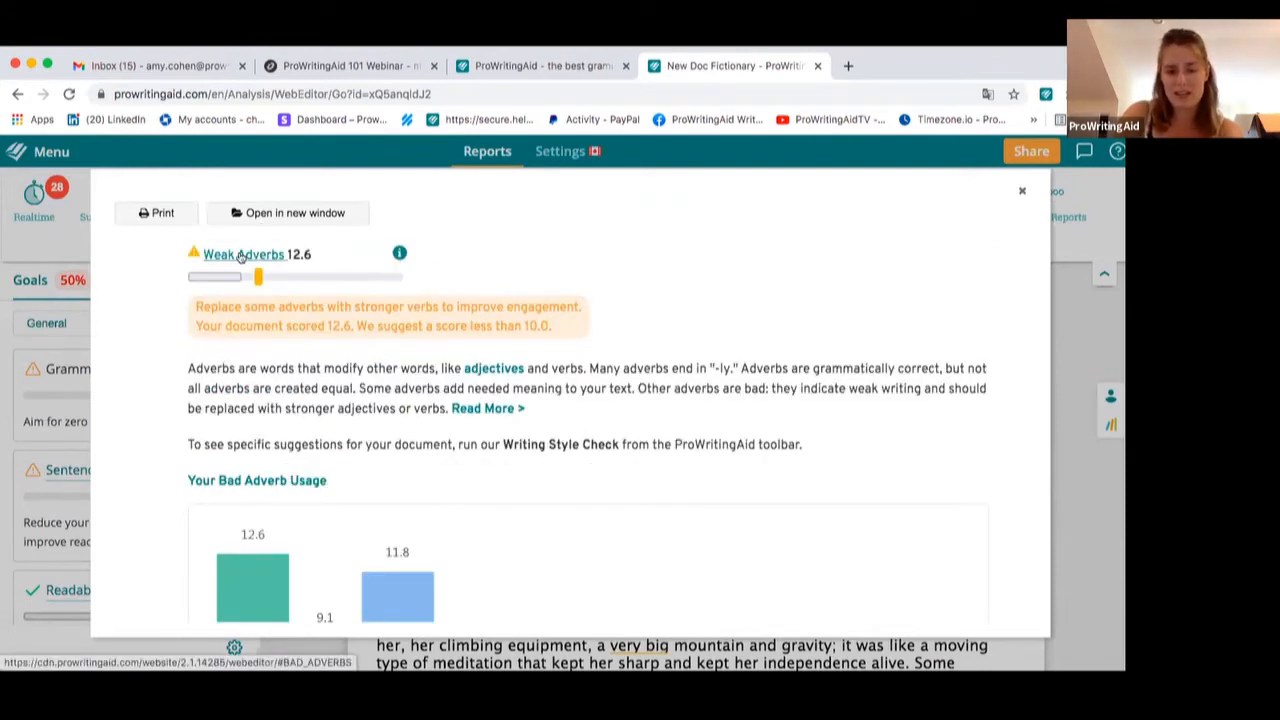
Scroll through the Weak Adverbs, Sentence Length, Readability, Repeats and Dialogue Tags sections of the Summary report
scroll(470, 322, down, 10)
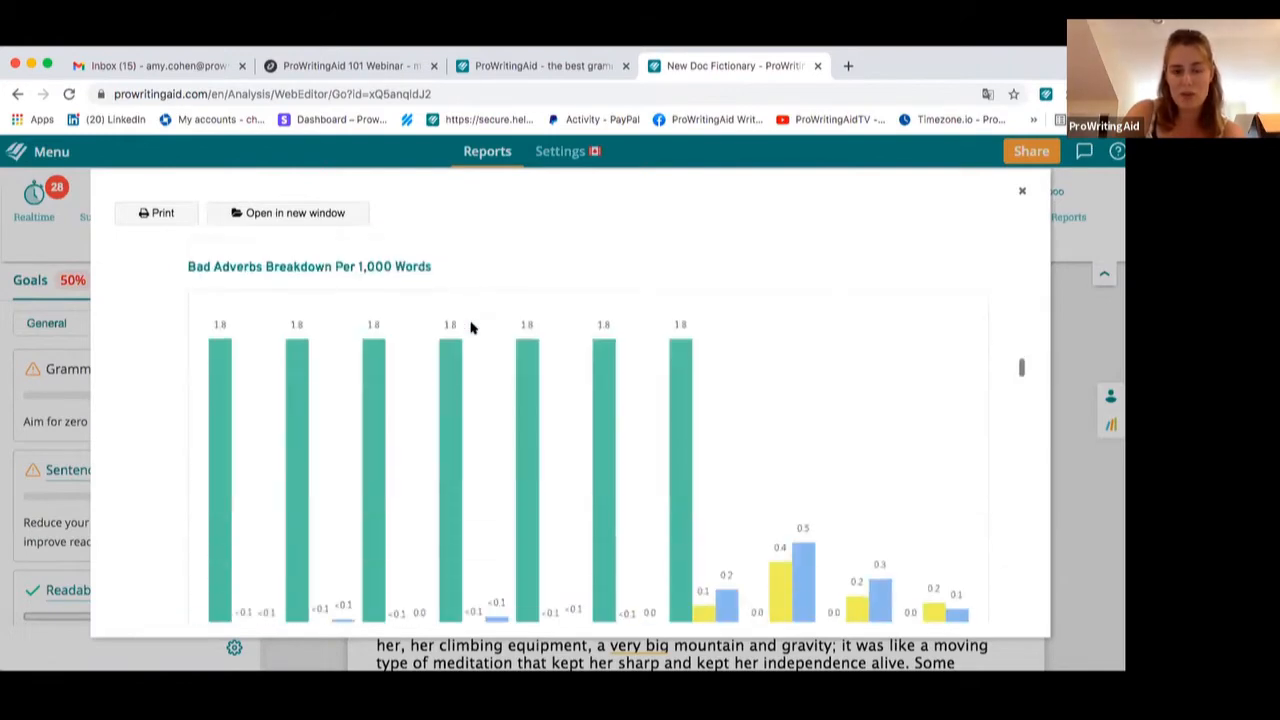
scroll(470, 325, down, 10)
scroll(265, 395, down, 5)
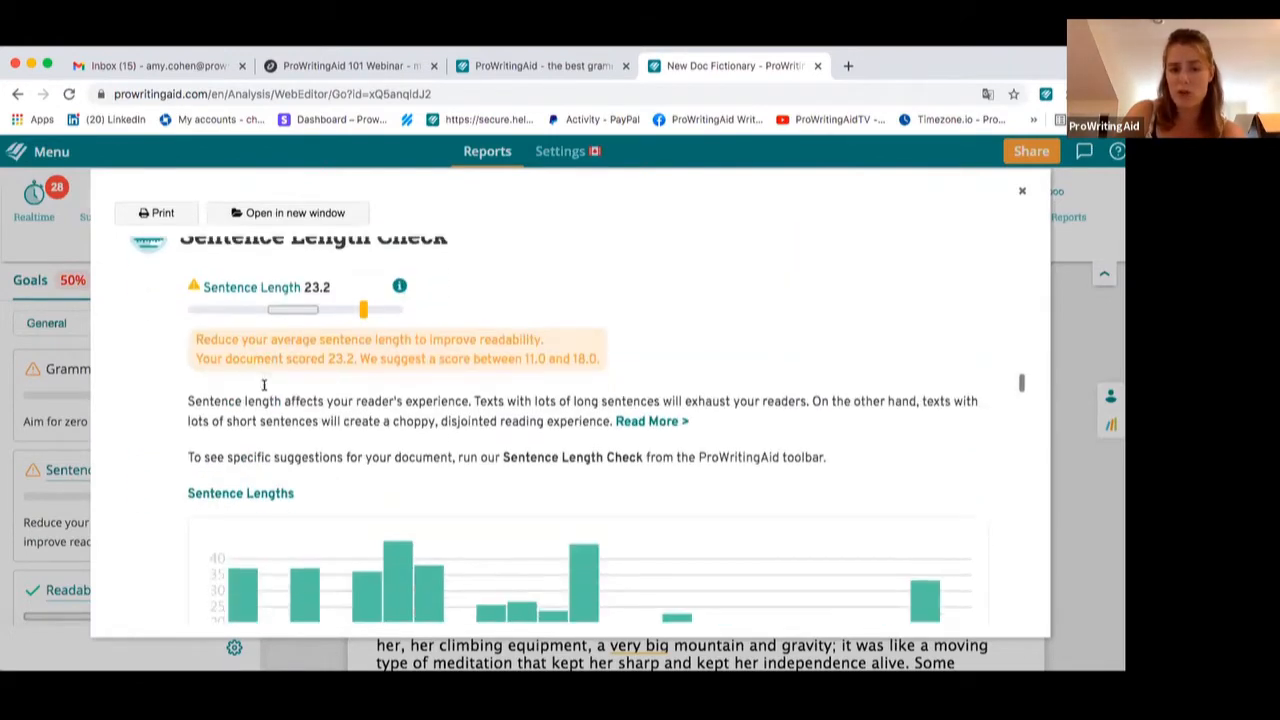
scroll(520, 310, down, 1)
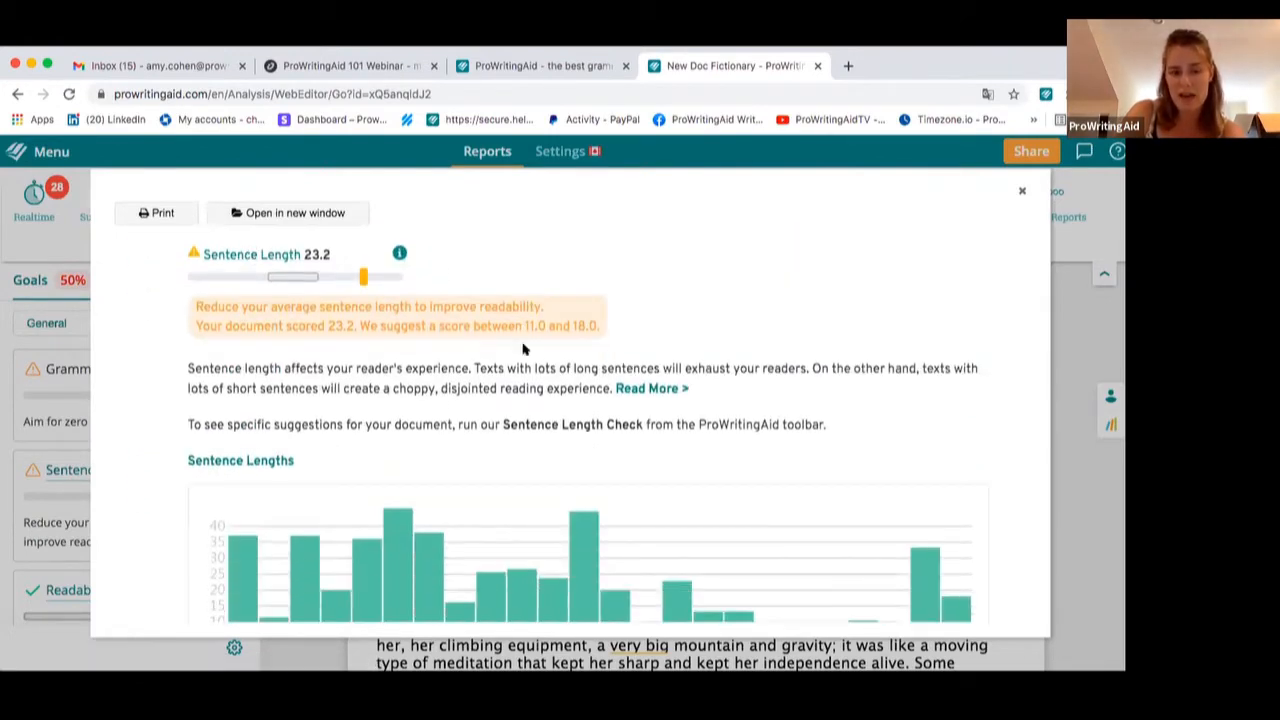
scroll(522, 348, down, 5)
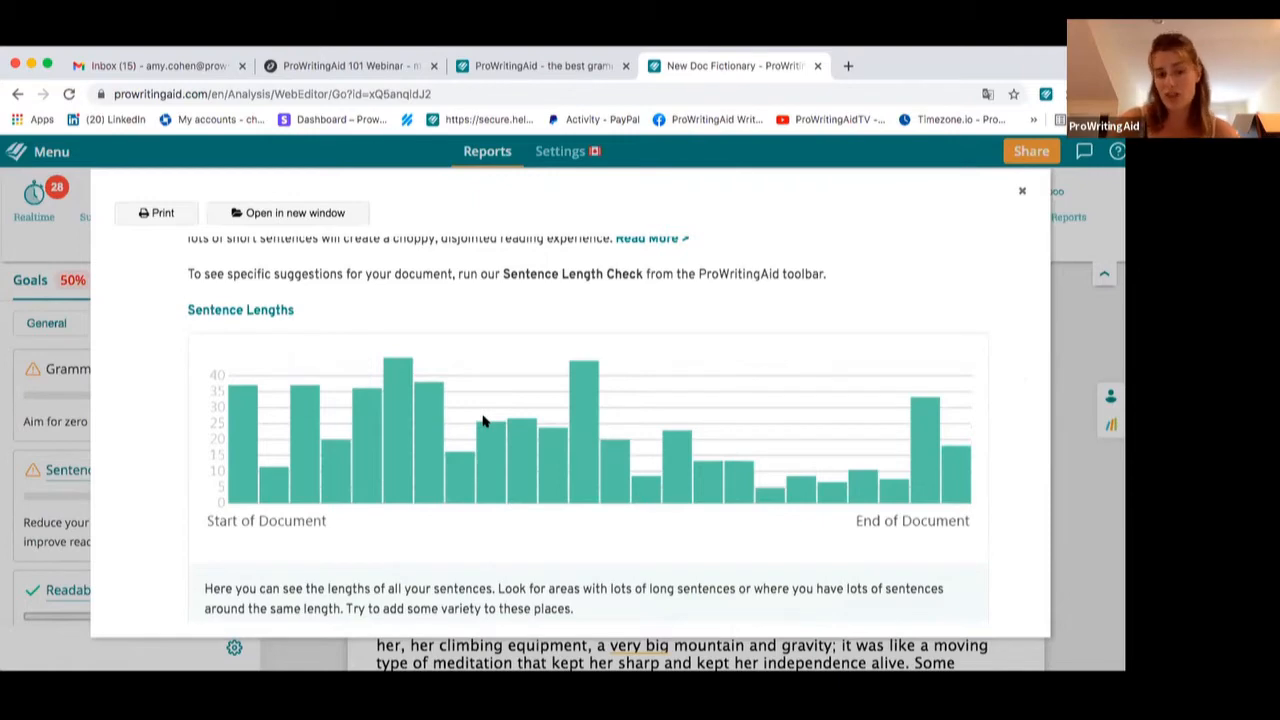
scroll(482, 420, down, 10)
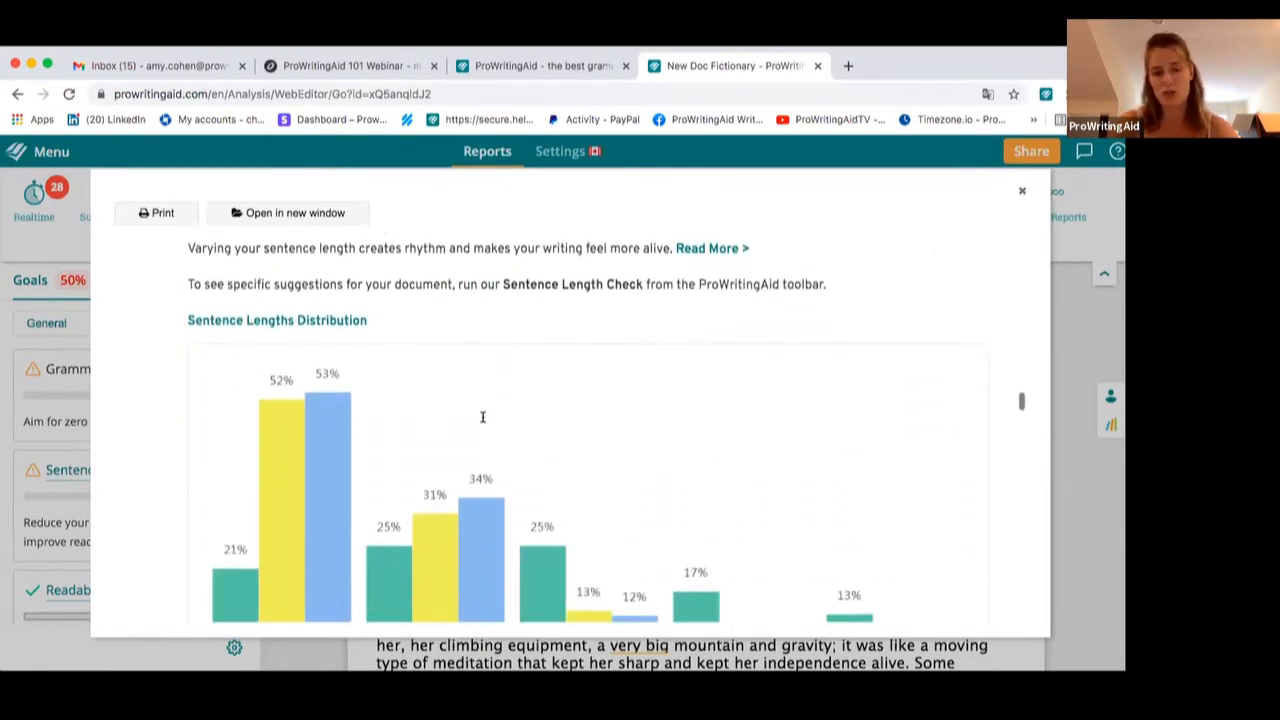
scroll(482, 417, down, 12)
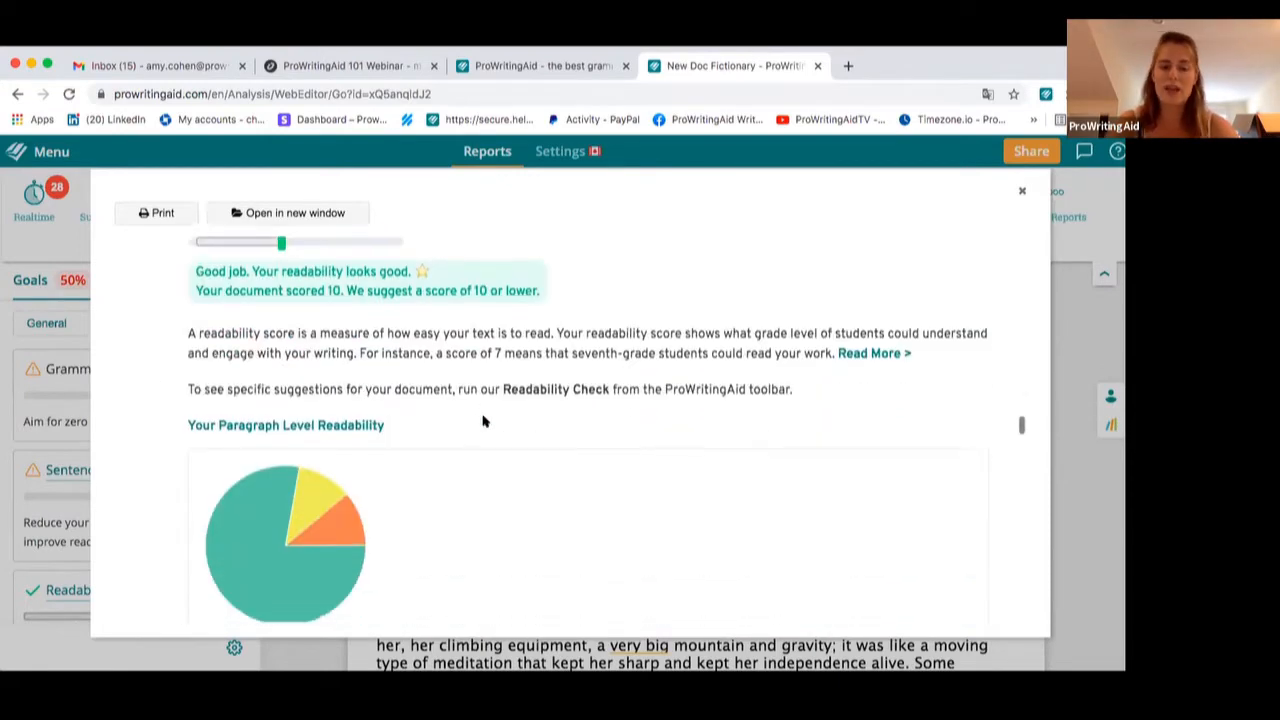
scroll(482, 420, down, 12)
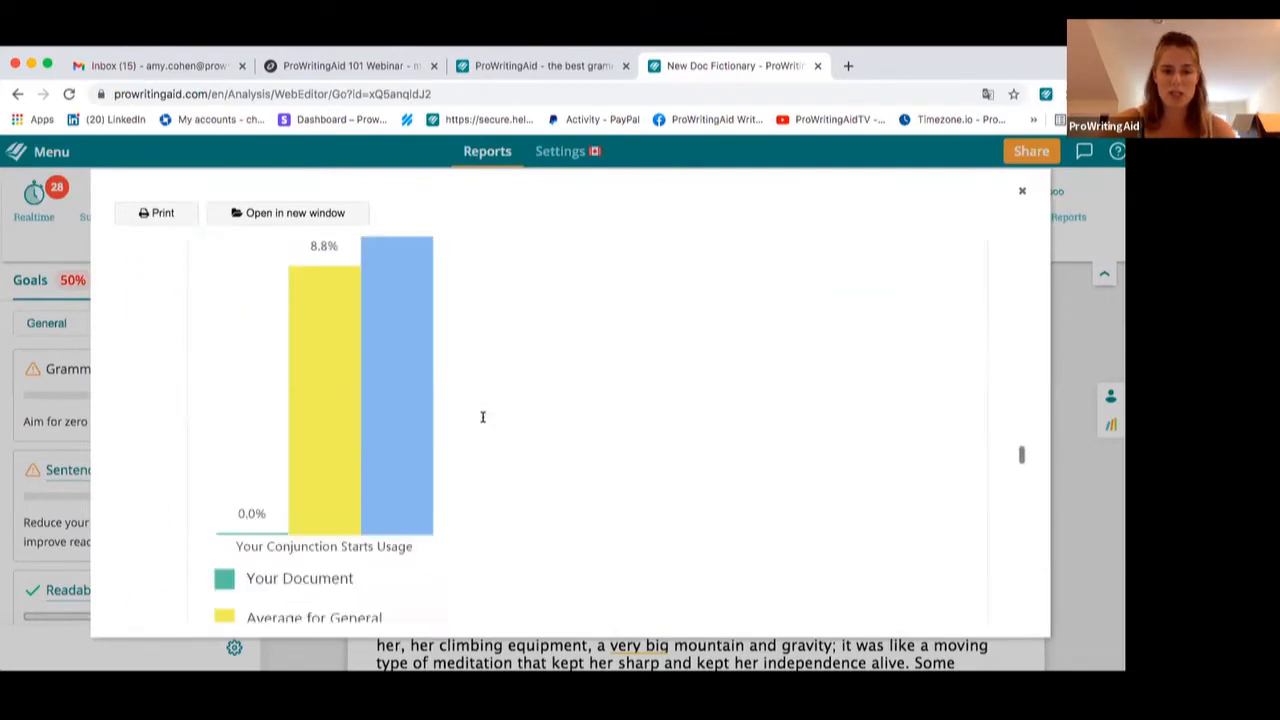
scroll(482, 418, down, 15)
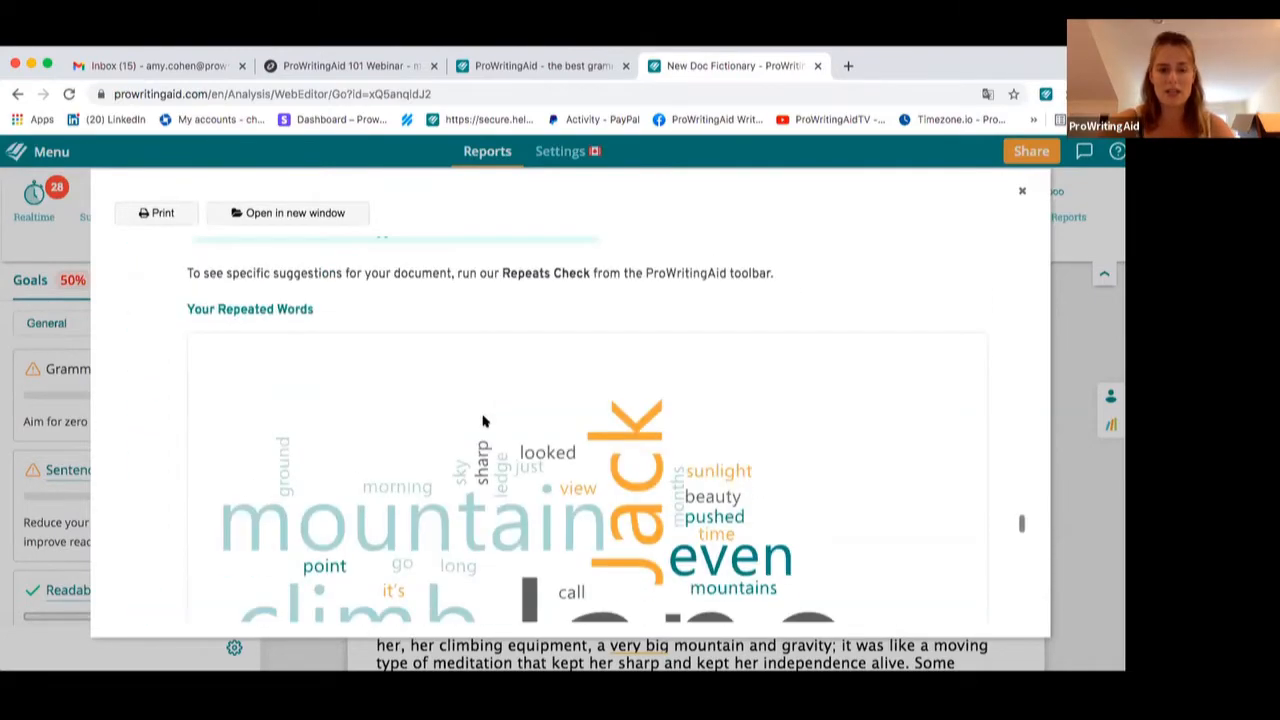
scroll(482, 420, down, 15)
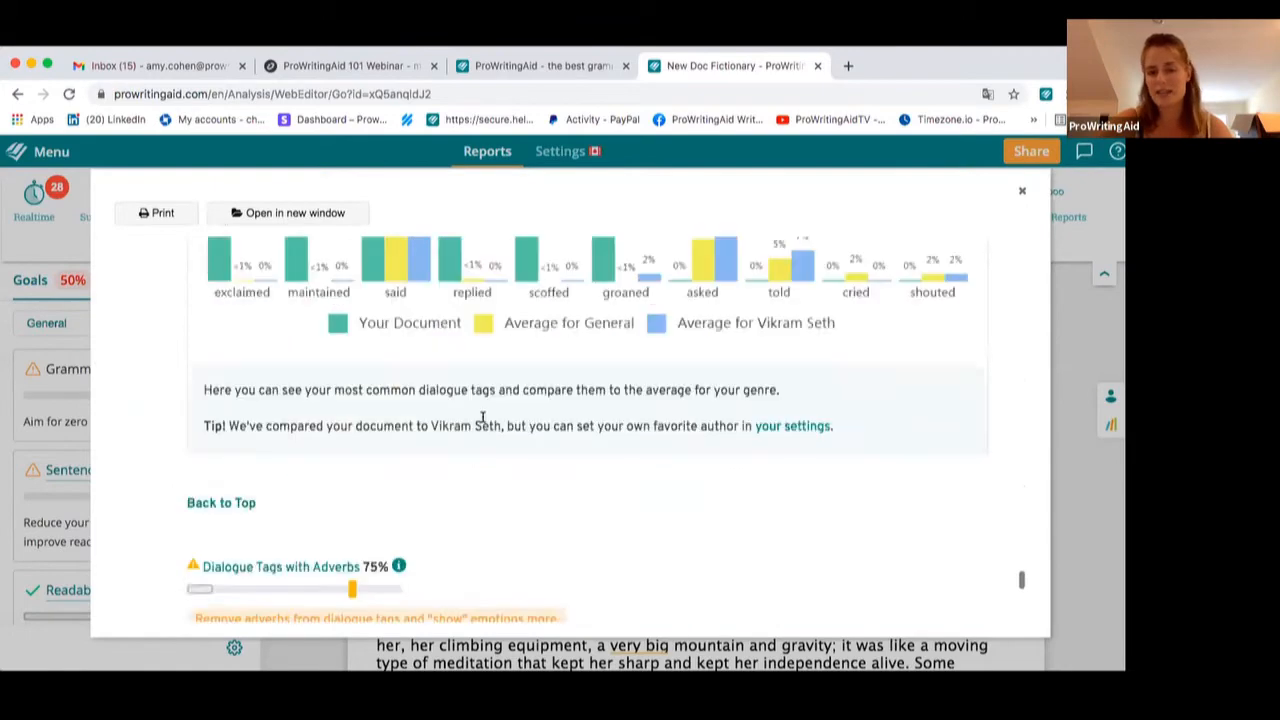
scroll(482, 418, down, 3)
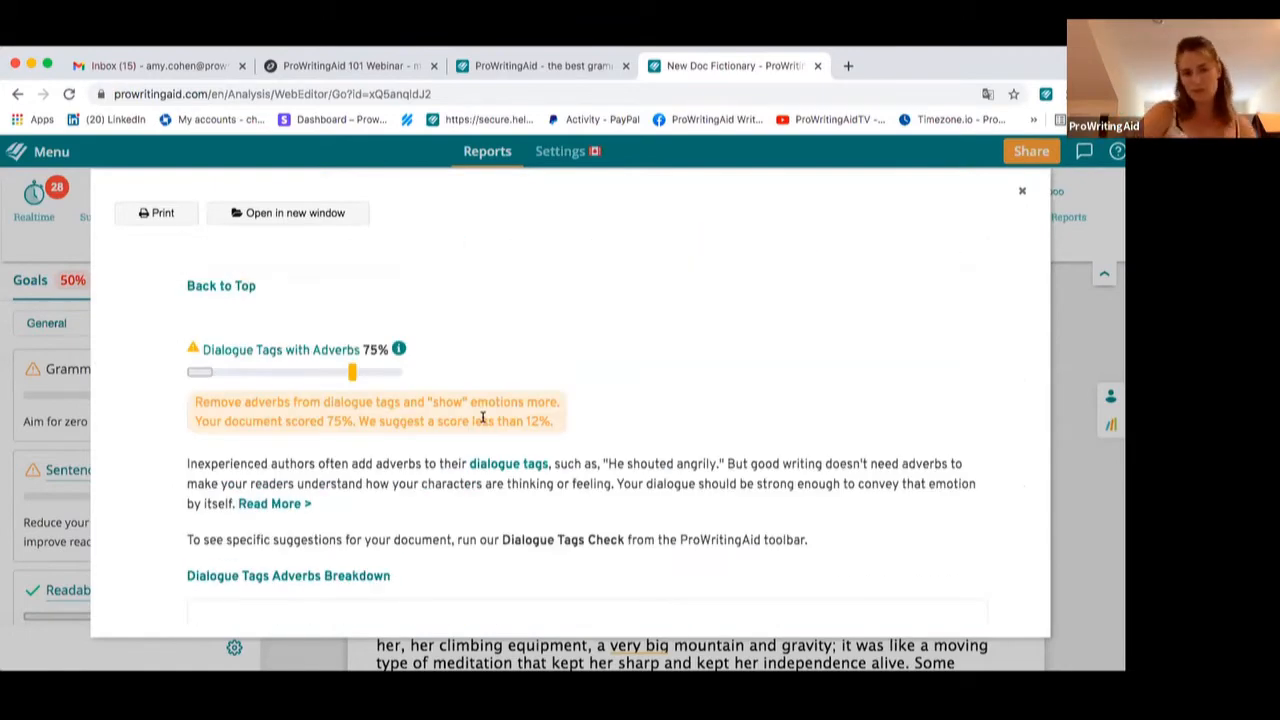
scroll(484, 418, down, 15)
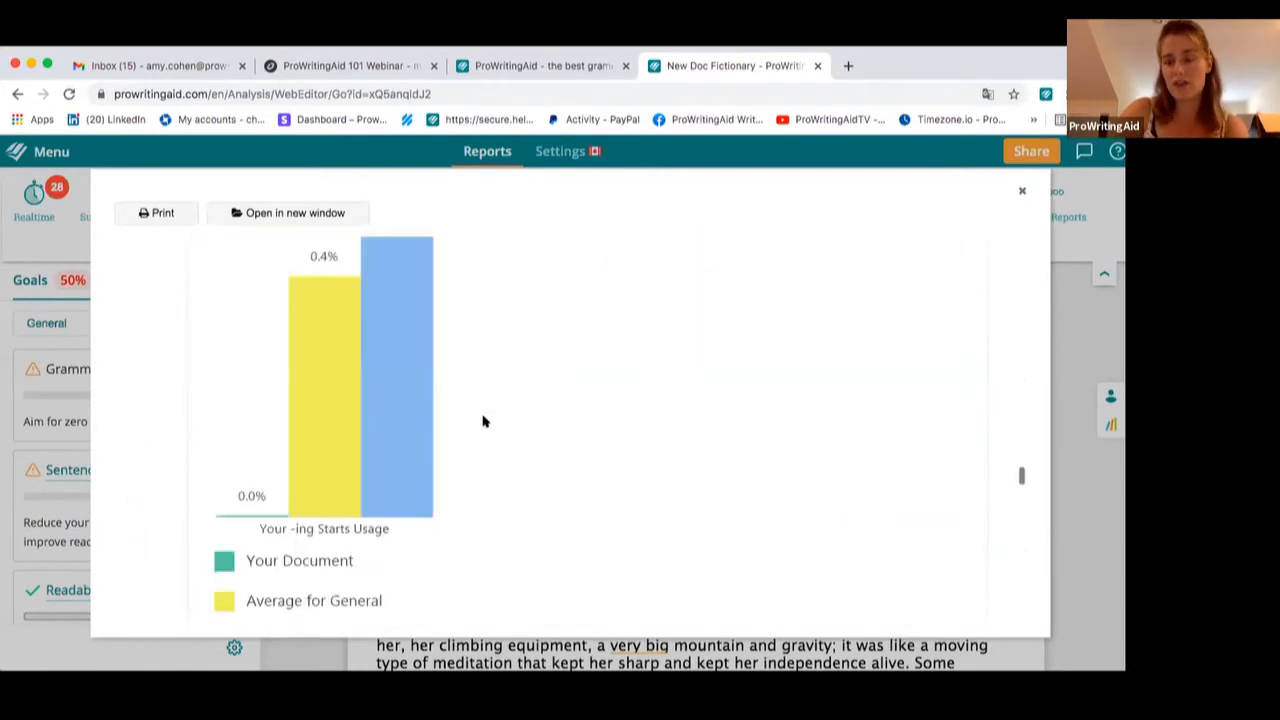
Scroll back up to the report's goal overview and close the Summary report
scroll(484, 417, up, 15)
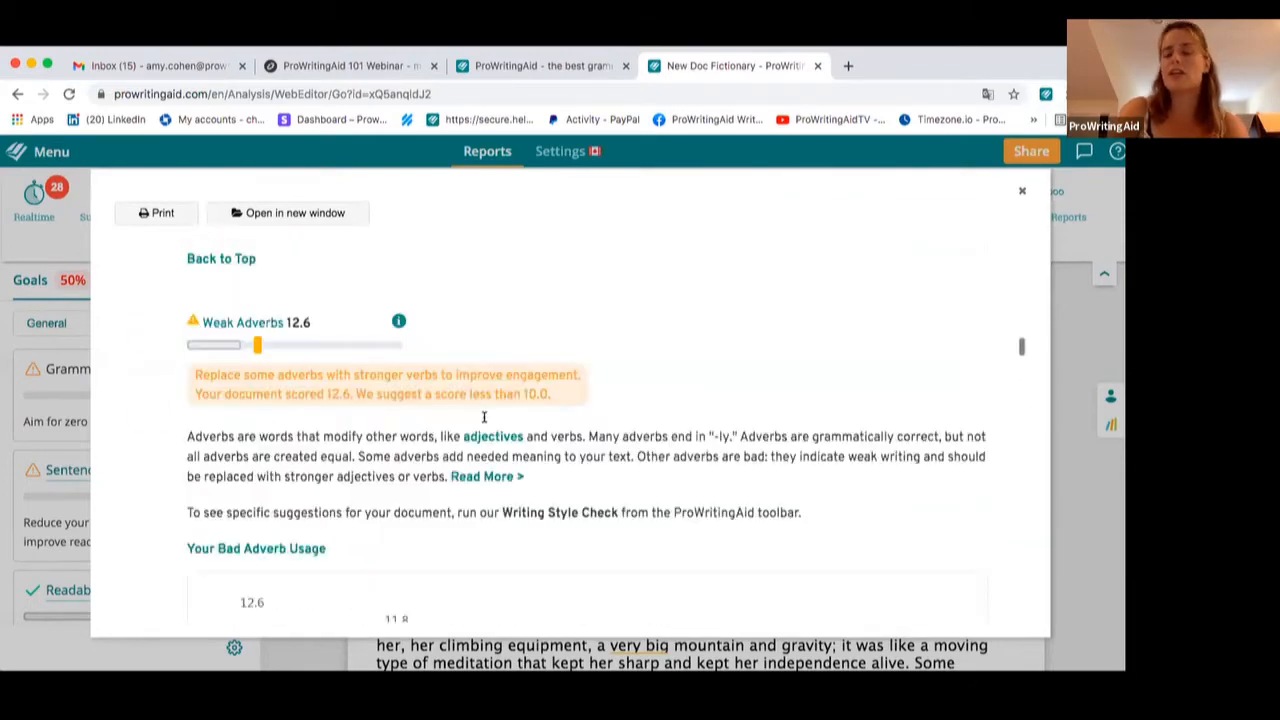
scroll(484, 418, up, 15)
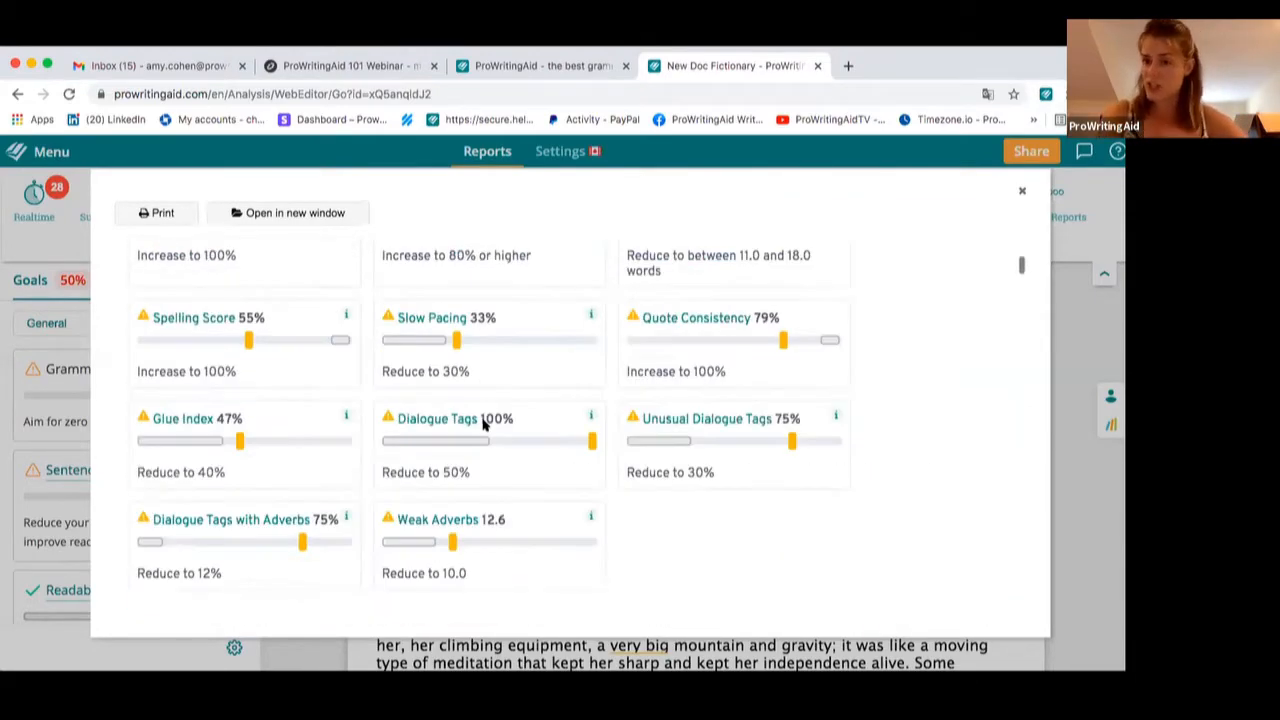
scroll(484, 425, up, 5)
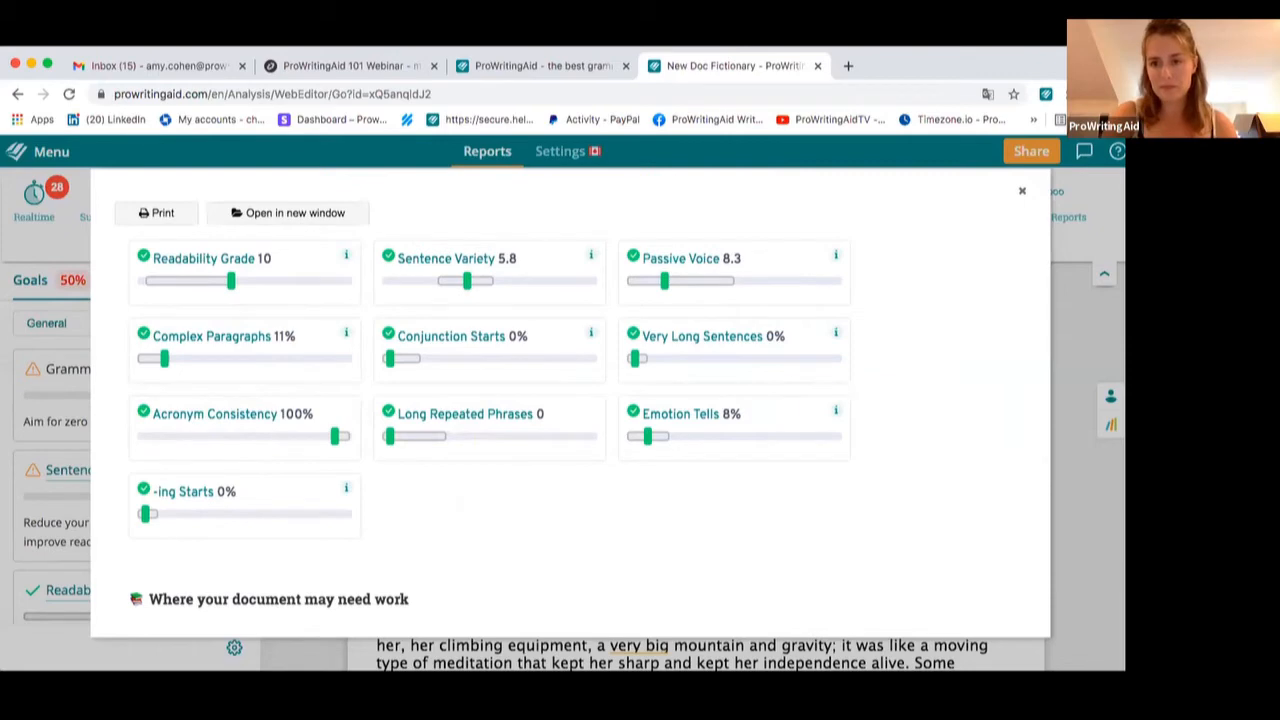
click(1019, 193)
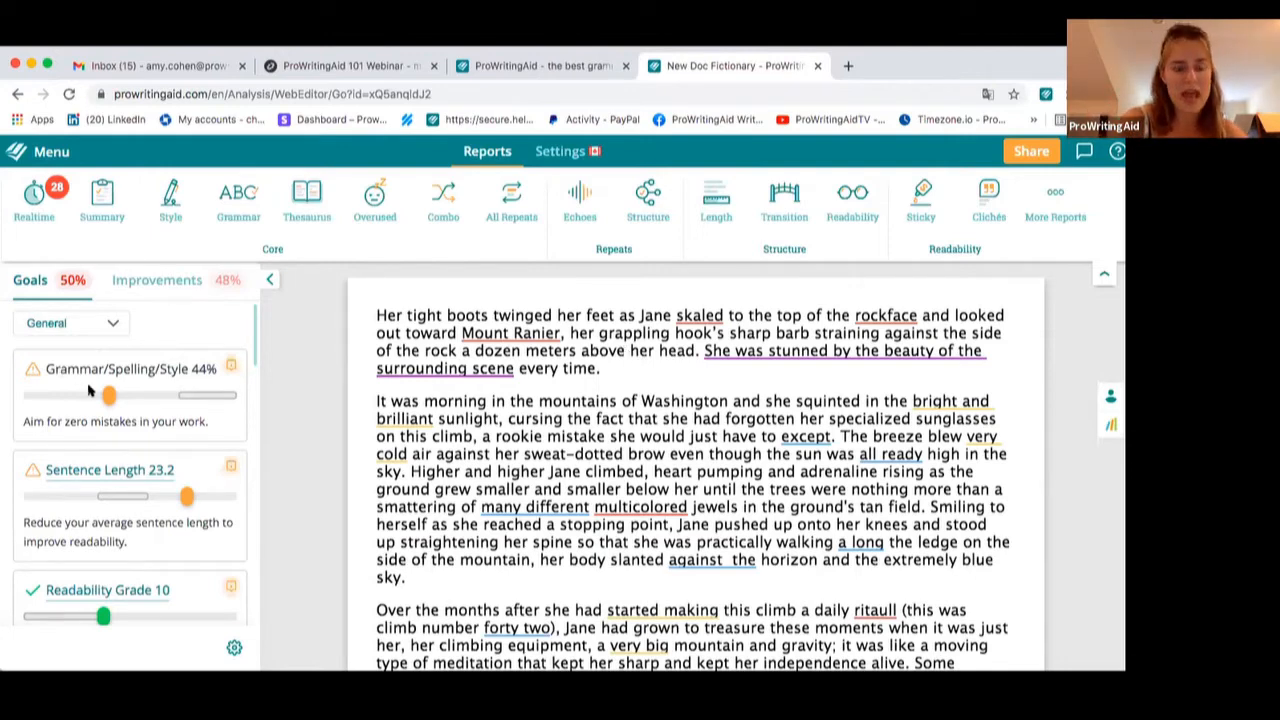
Switch between the Goals and Improvements panels and preview the readability suggestion on "started making"
click(146, 282)
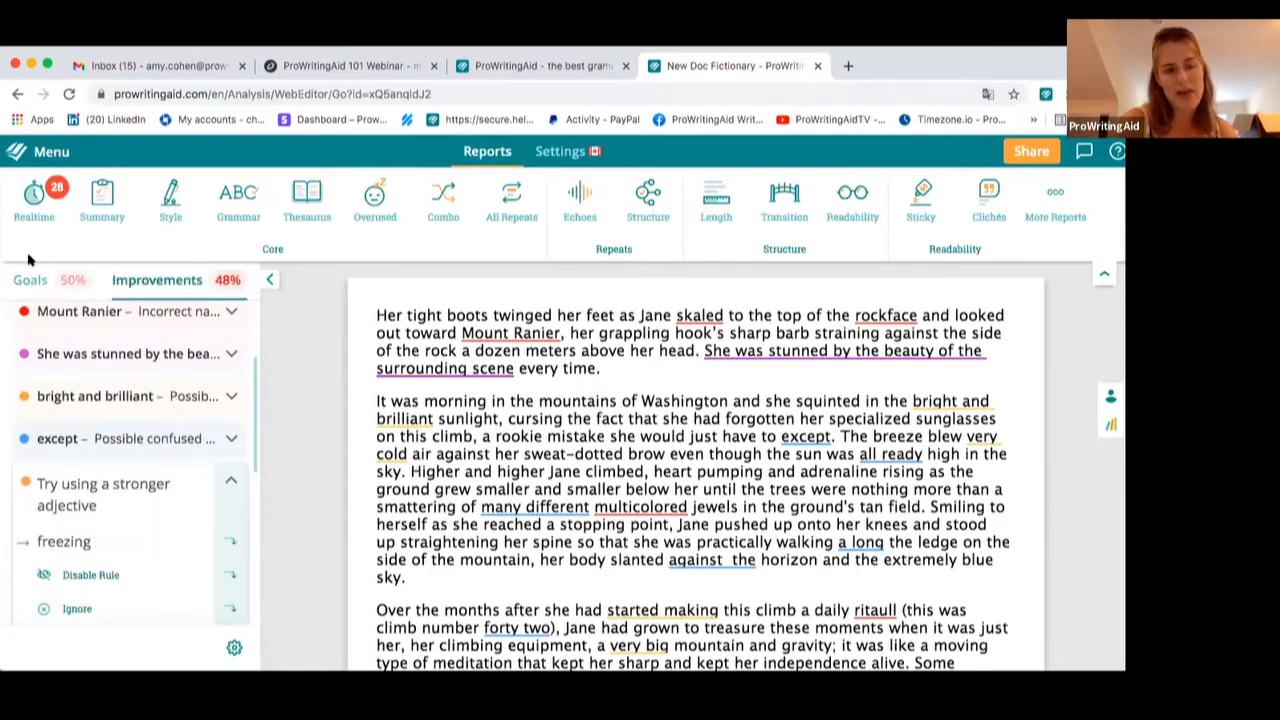
click(32, 284)
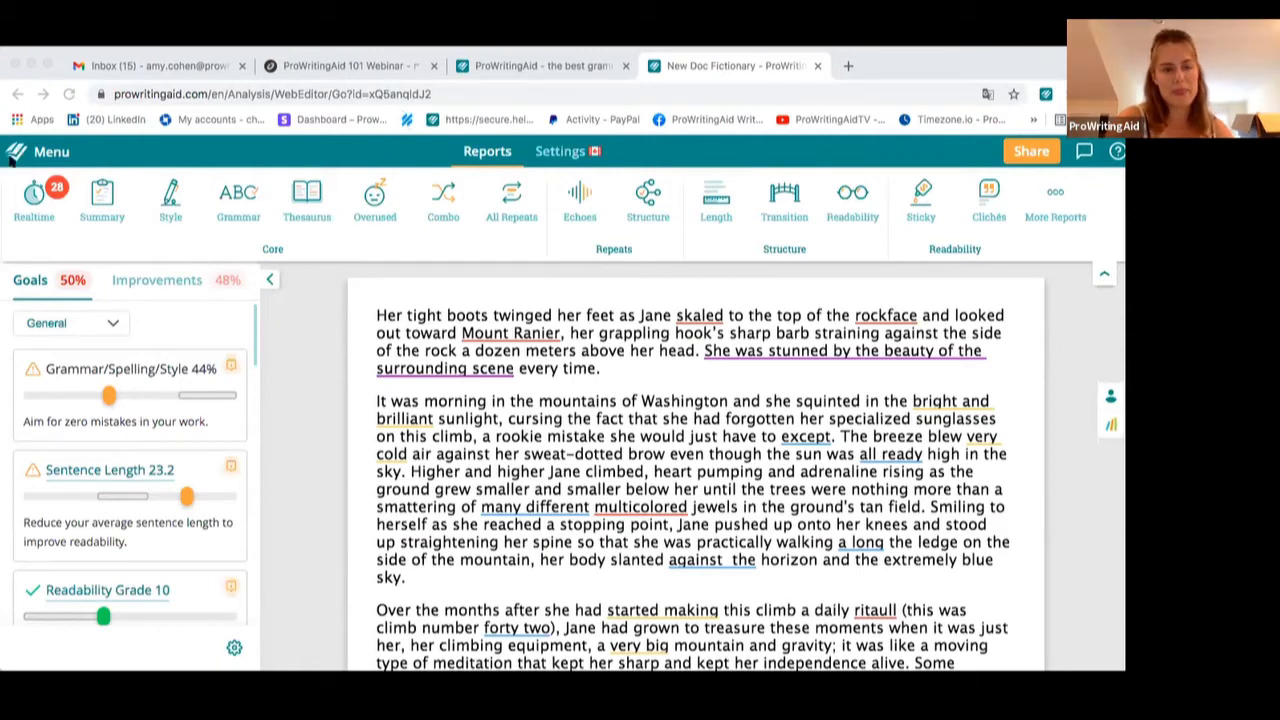
click(680, 610)
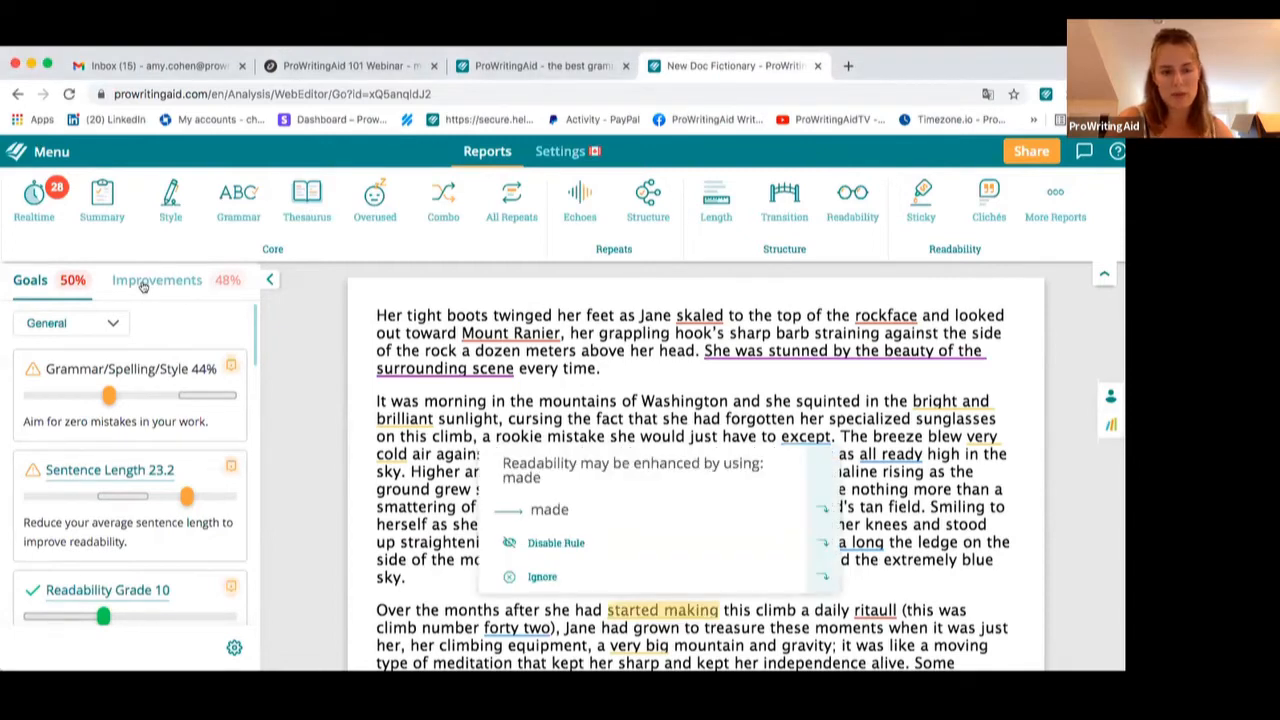
Return to the Realtime report's list of improvements
click(143, 284)
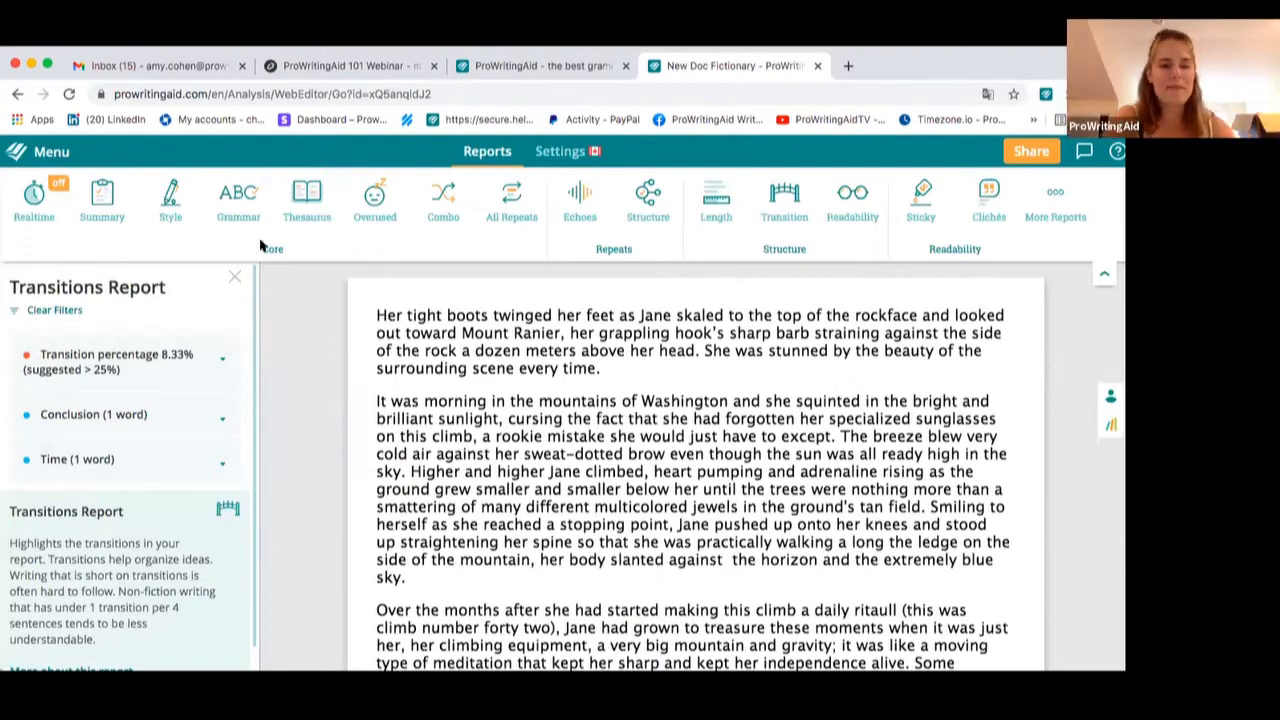
click(37, 190)
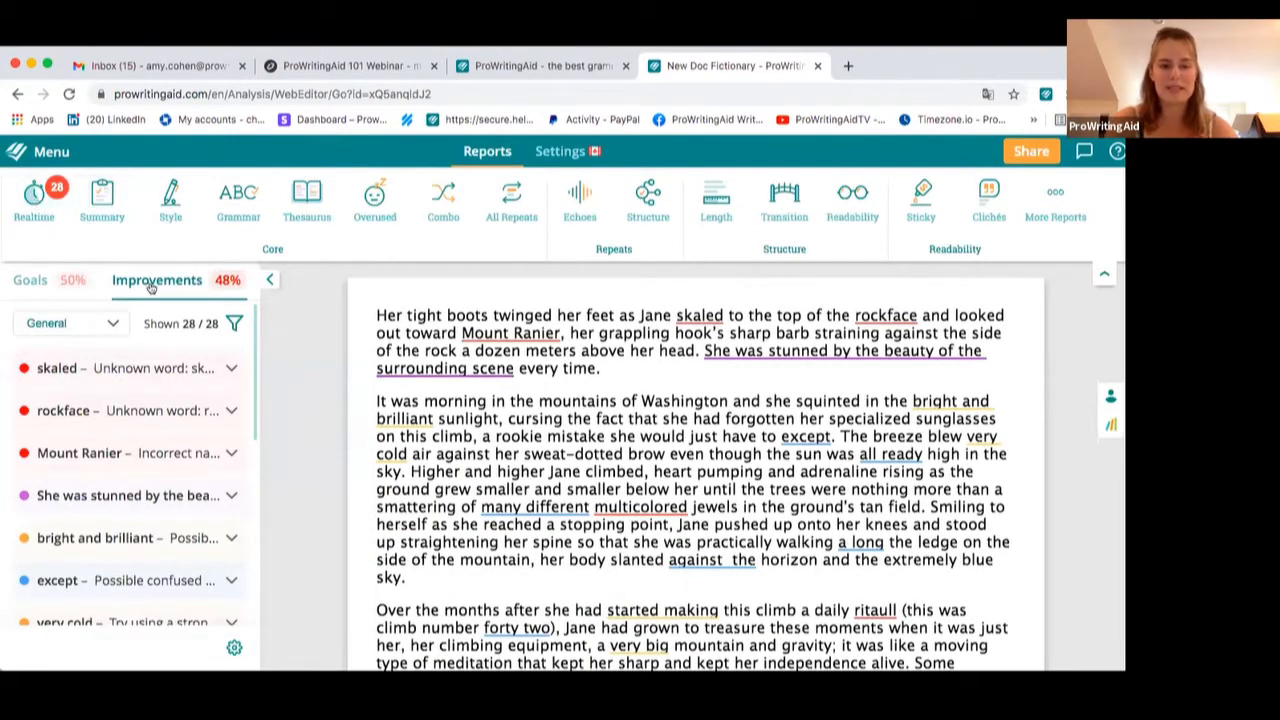
Replace the misspelled word "skaled" in the first sentence with "scaled"
scroll(188, 455, down, 1)
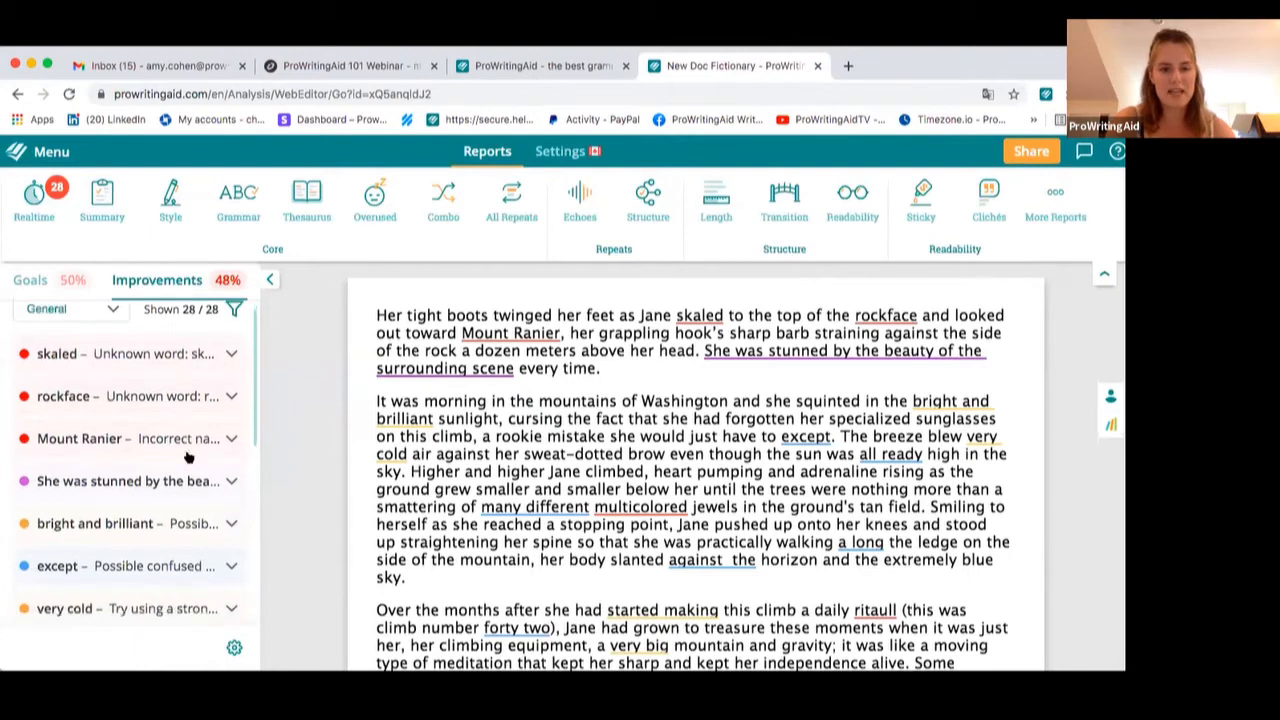
click(513, 332)
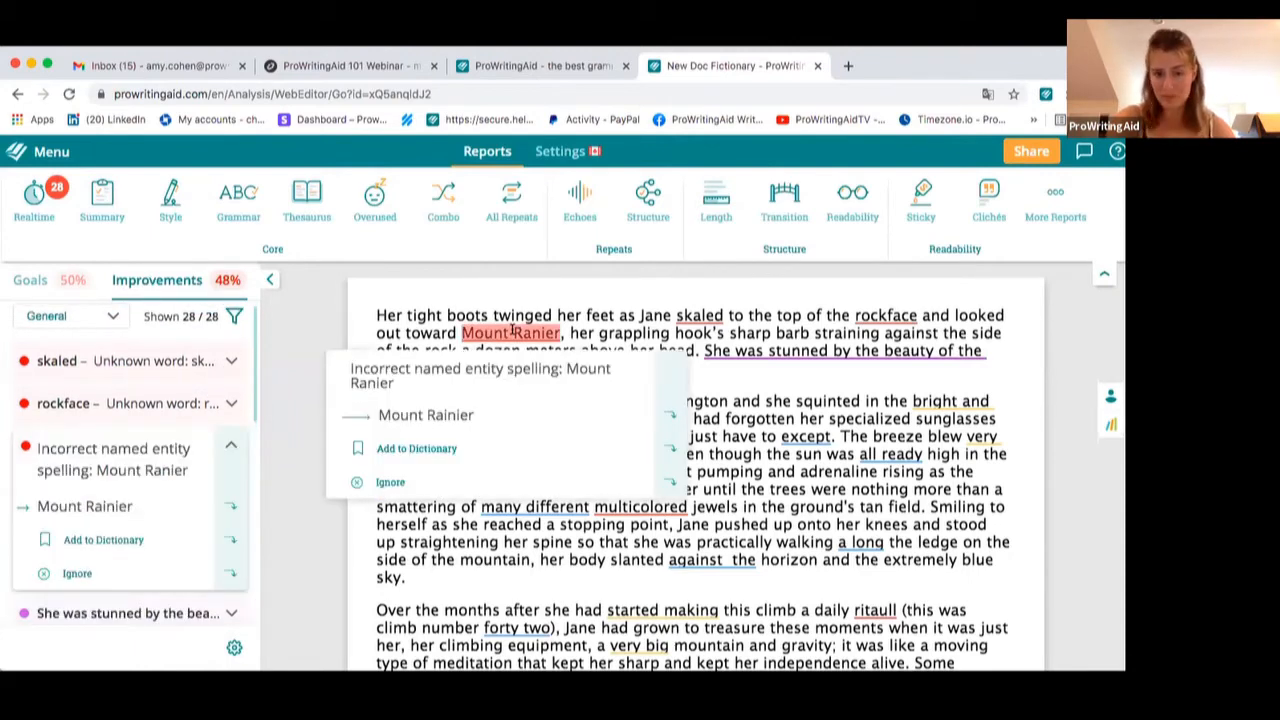
click(697, 314)
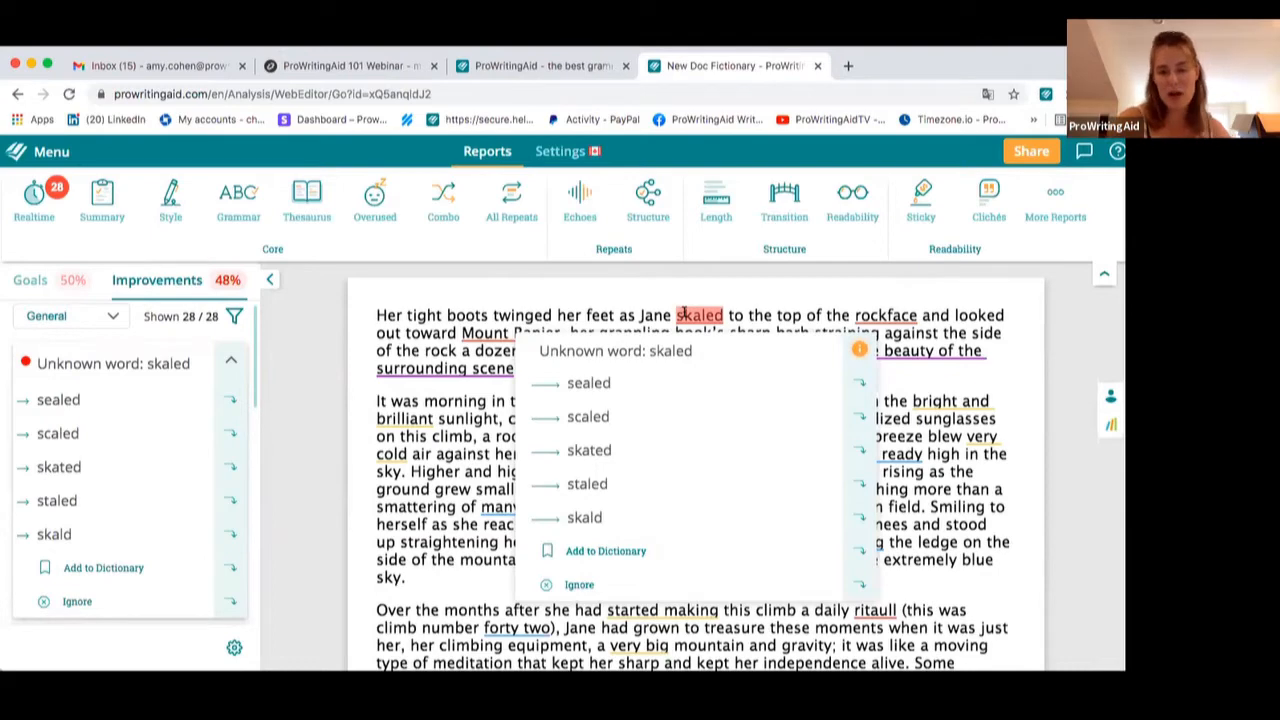
click(600, 420)
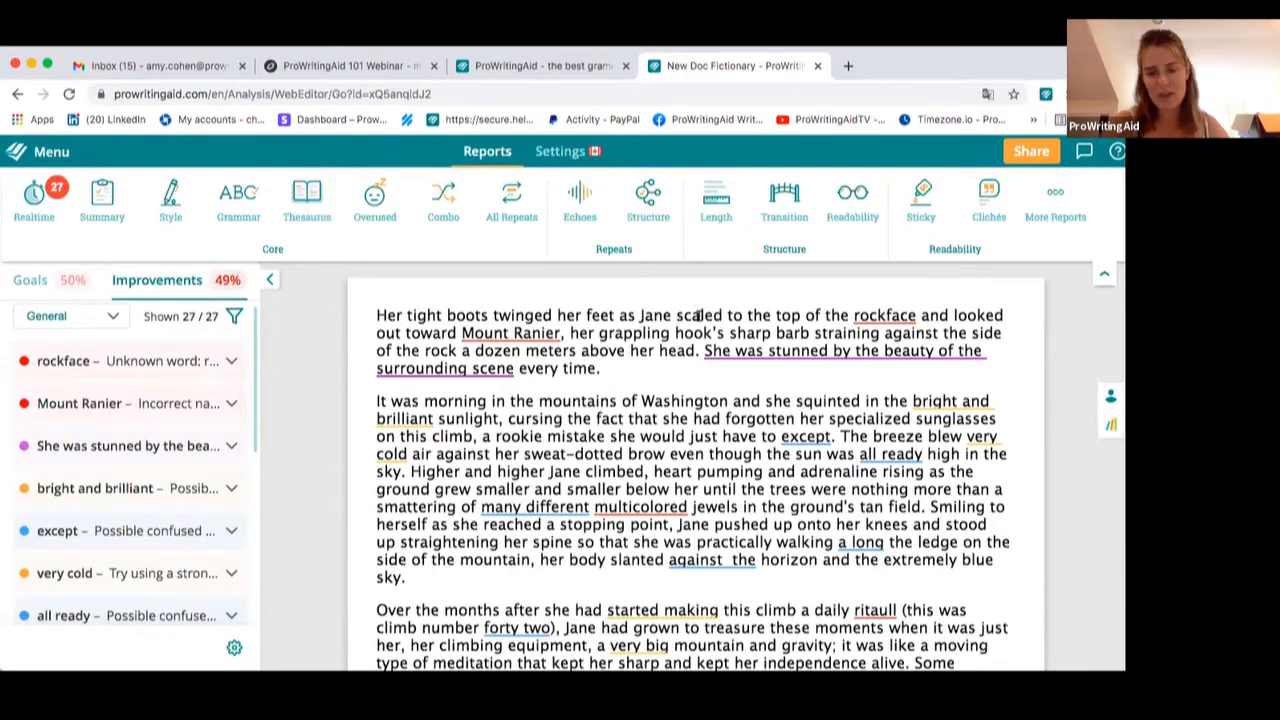
Add "Mount Ranier" to the dictionary from its spelling suggestion
mouse_move(520, 330)
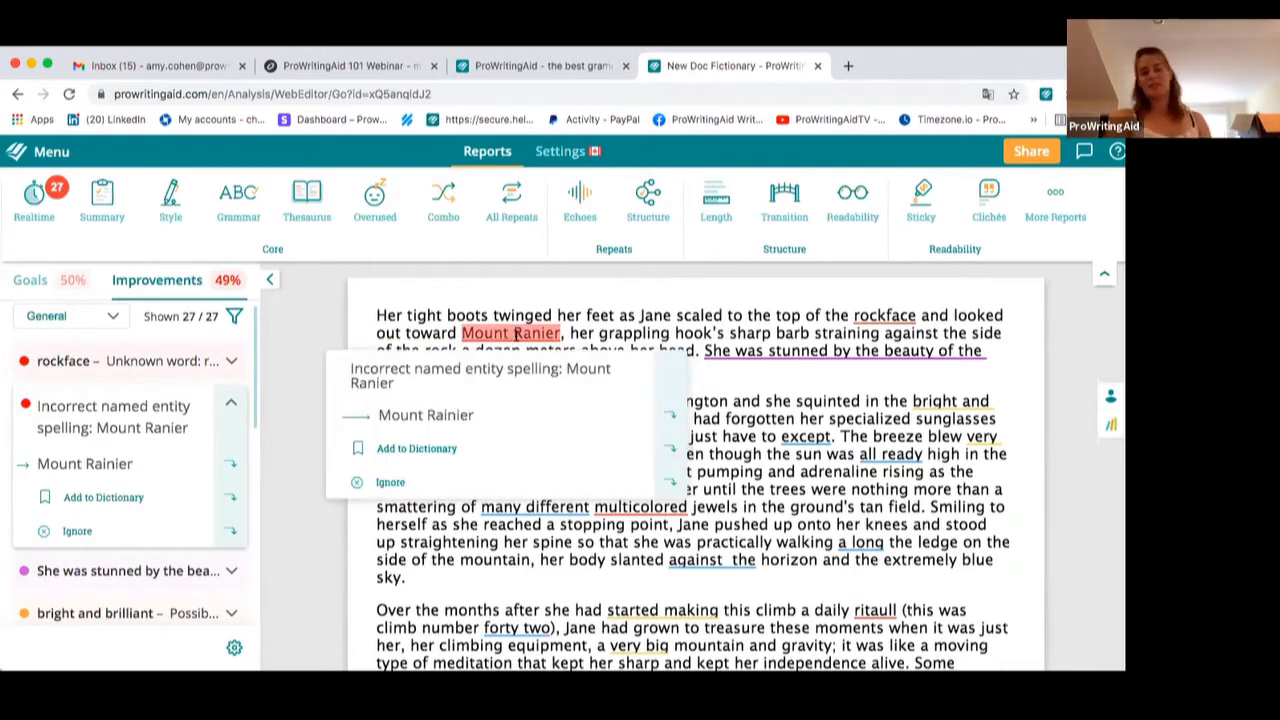
click(428, 447)
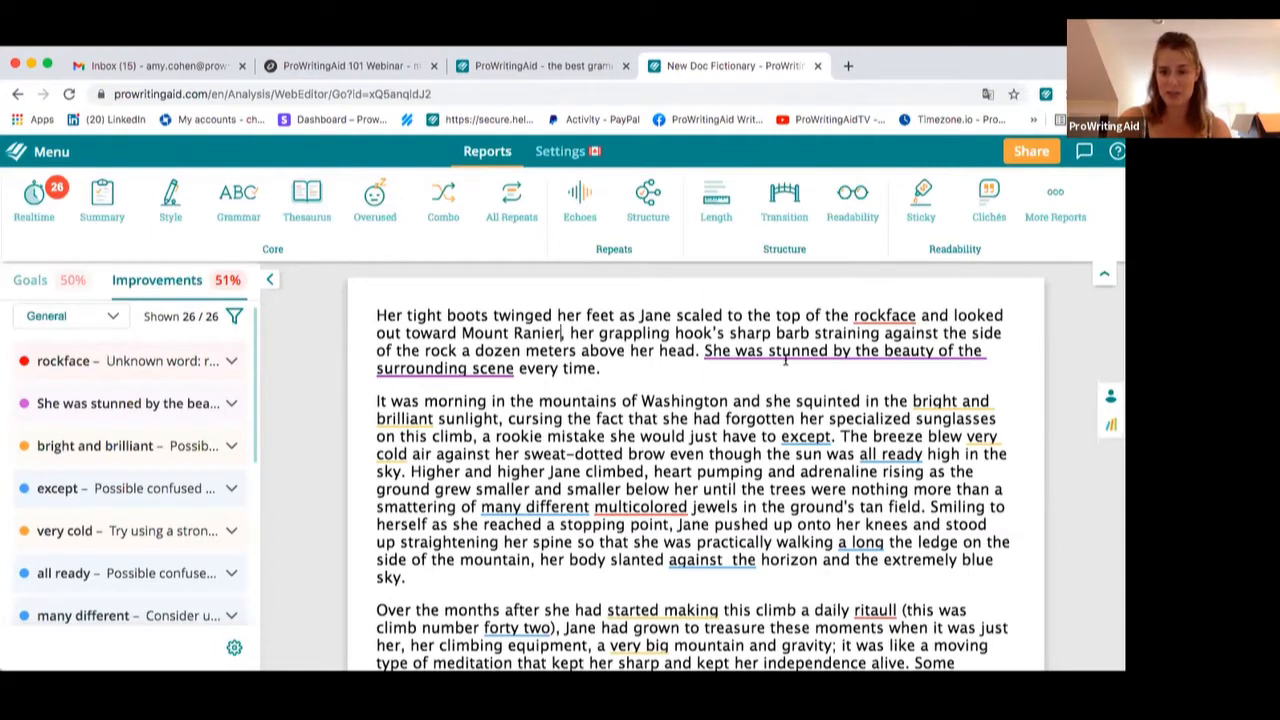
Ignore the passive-voice suggestion on the sentence about the beauty of the surrounding scene
mouse_move(754, 348)
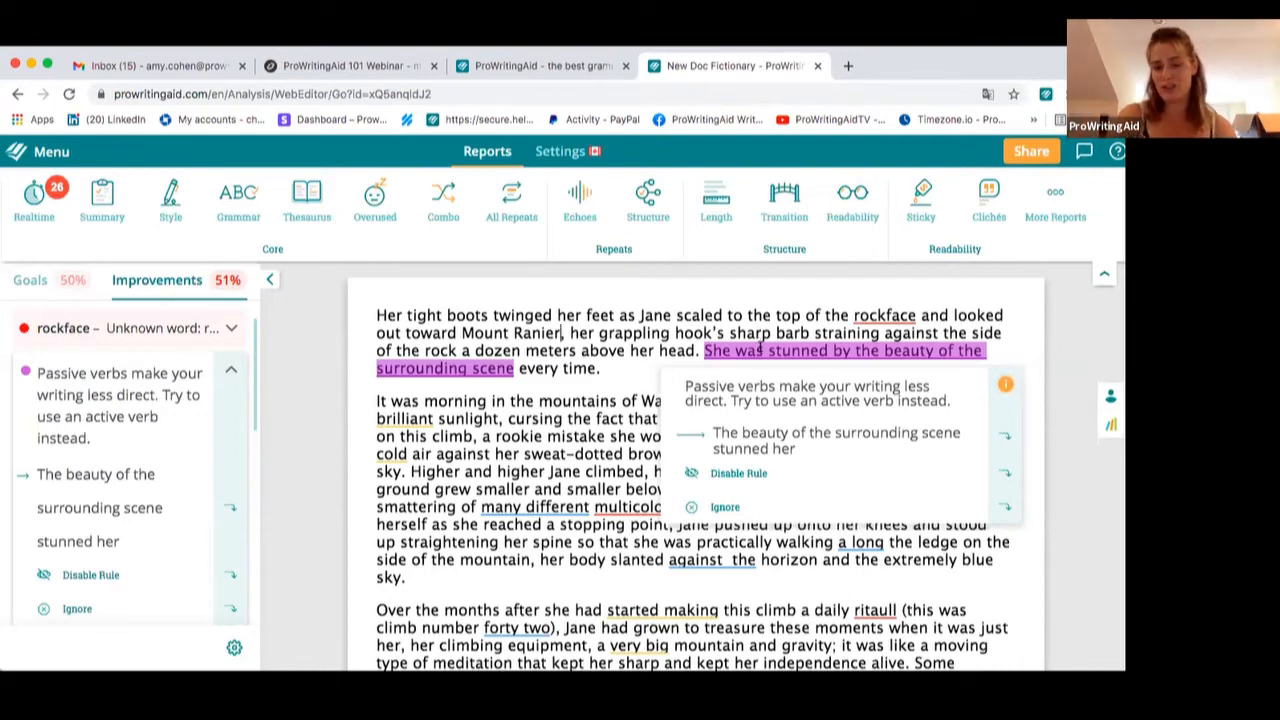
click(752, 500)
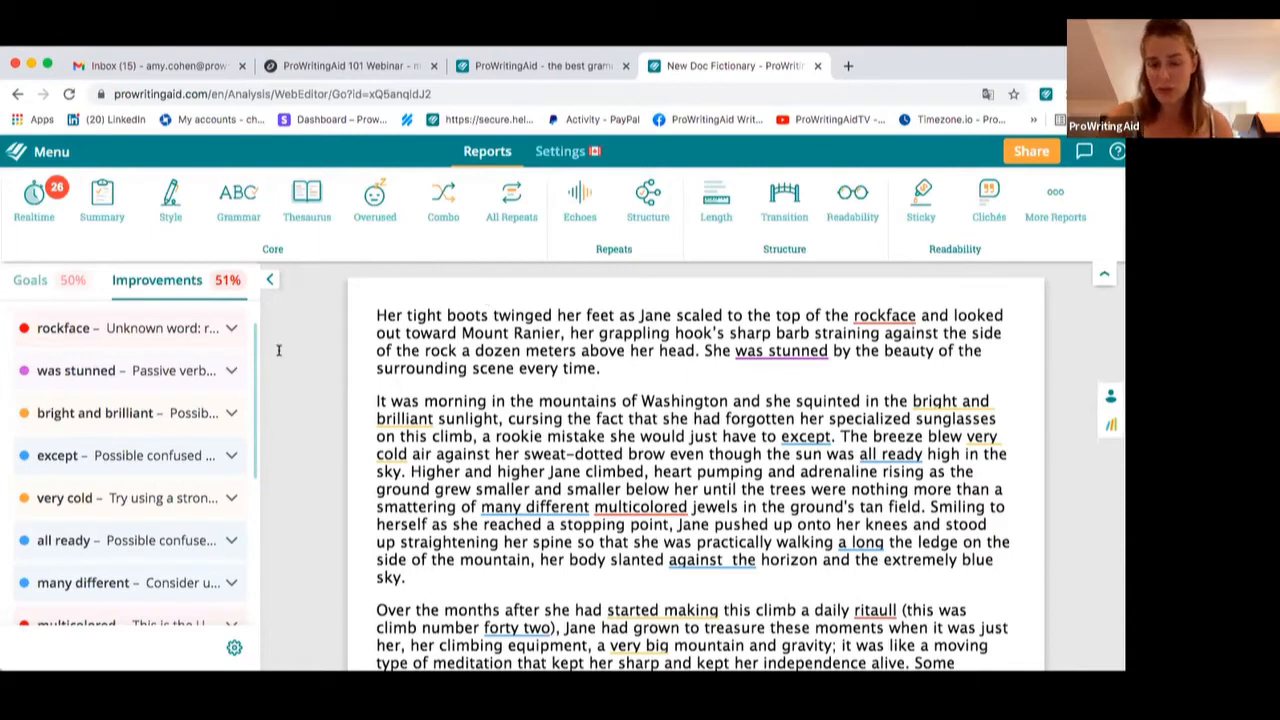
click(795, 348)
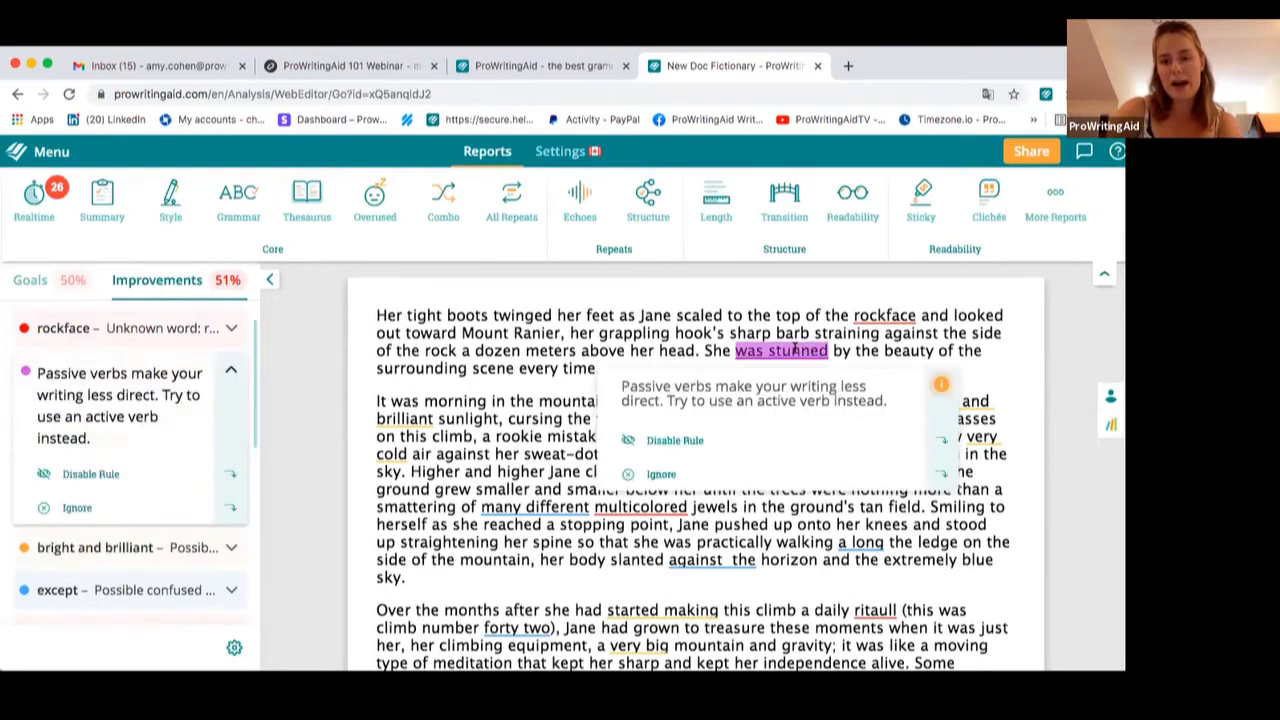
click(491, 392)
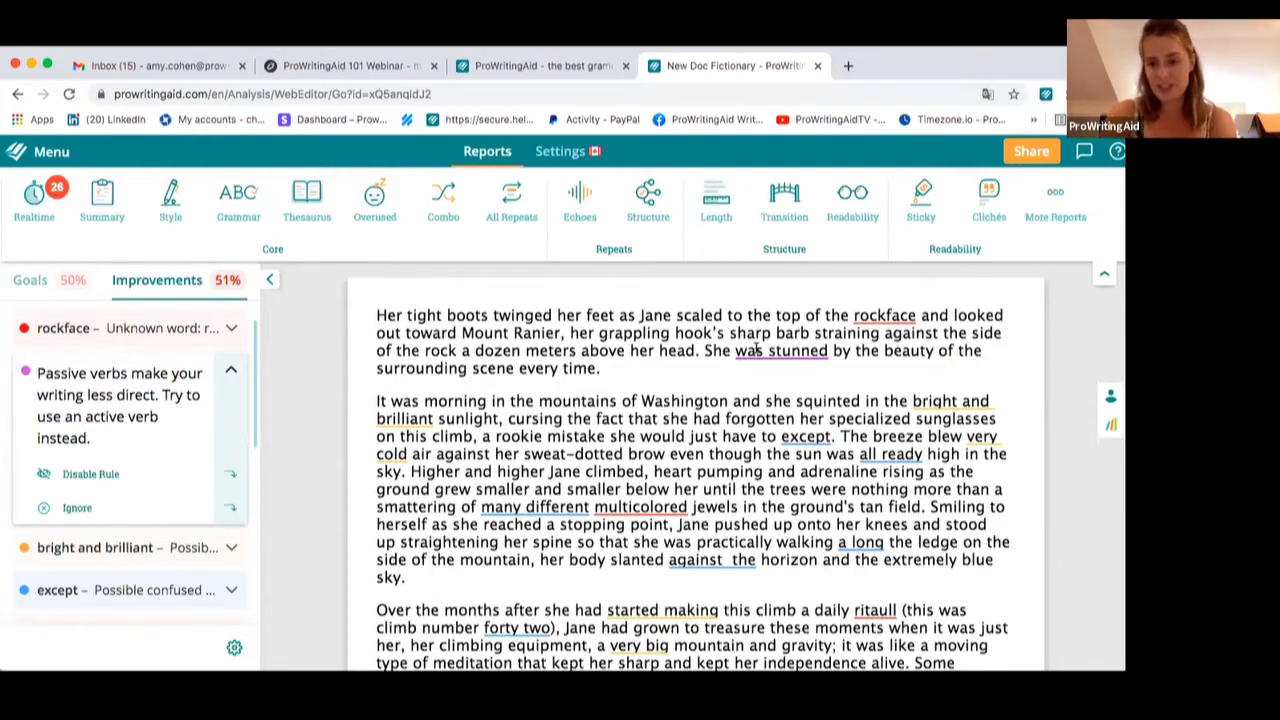
Replace "in it's extreme" with "in its extreme" in the paragraph about the final ledge
mouse_move(757, 350)
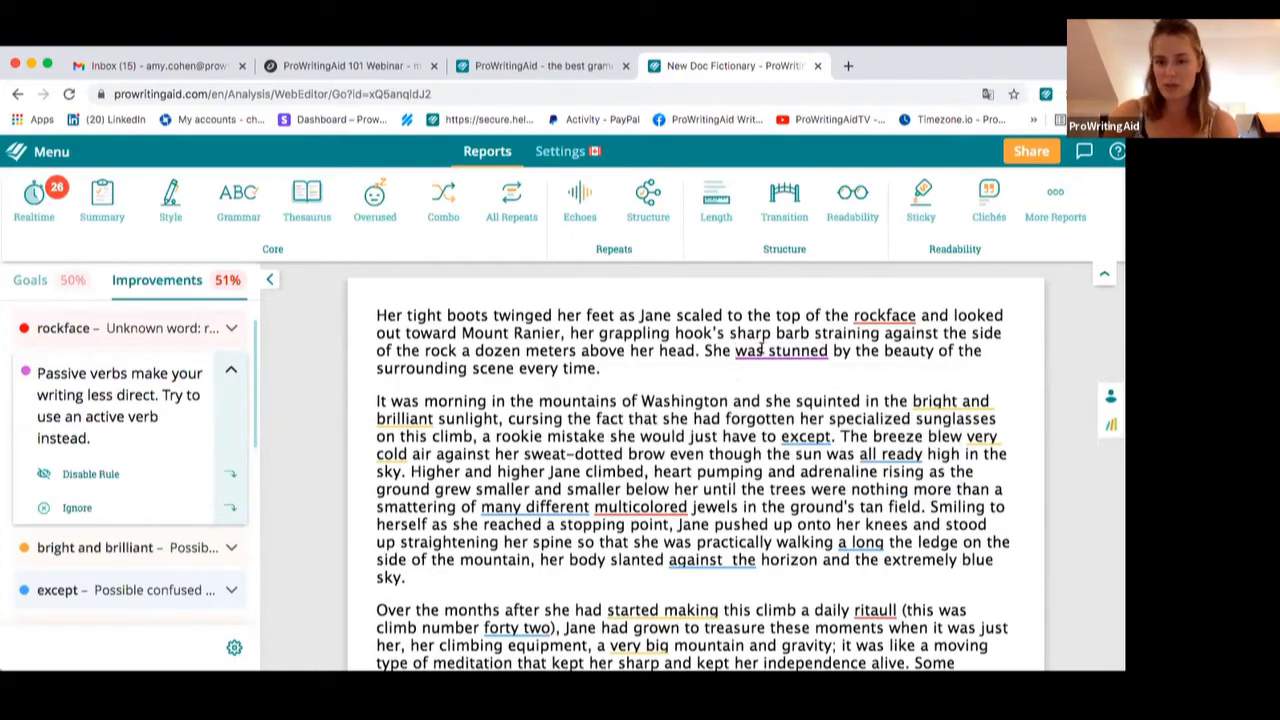
scroll(727, 424, down, 10)
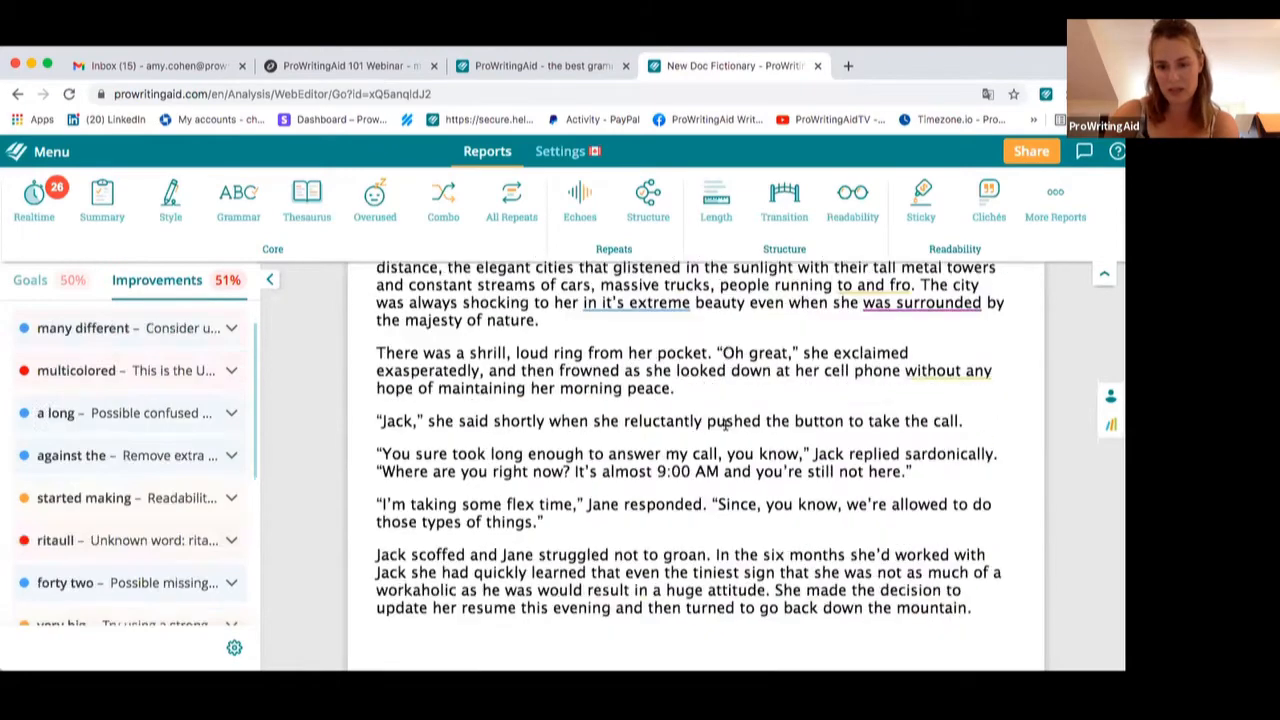
scroll(760, 440, up, 5)
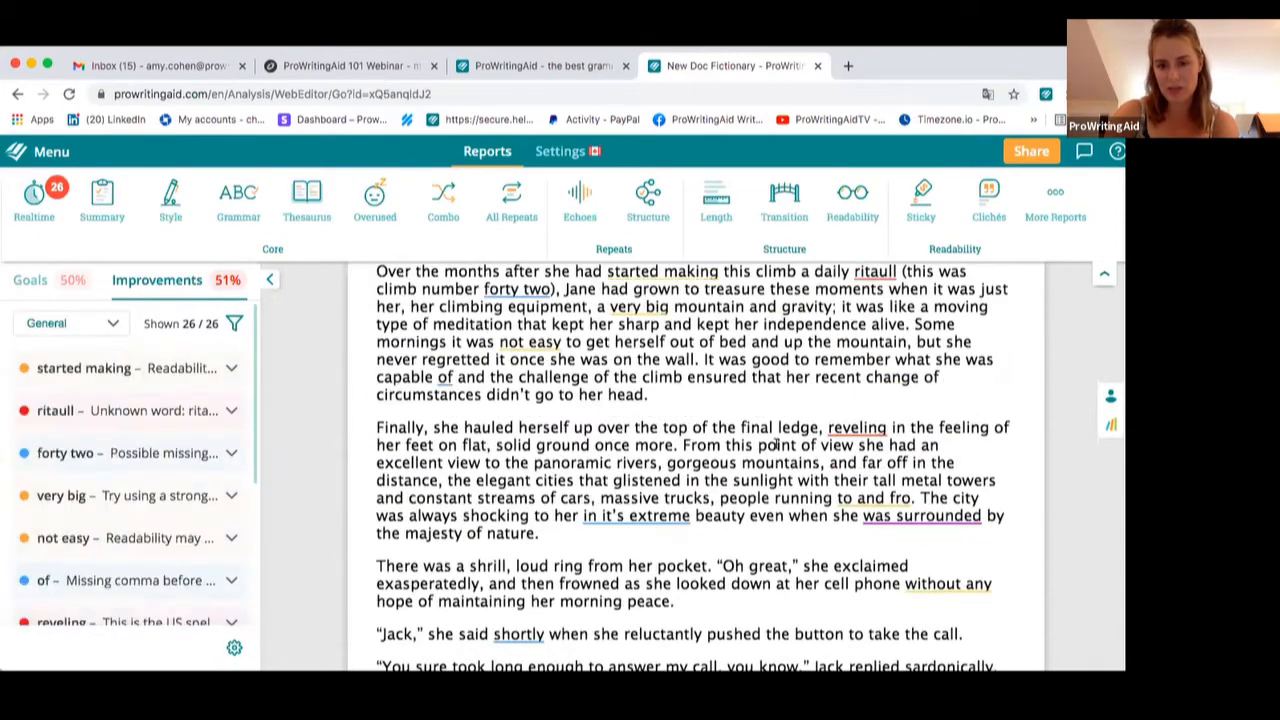
mouse_move(958, 516)
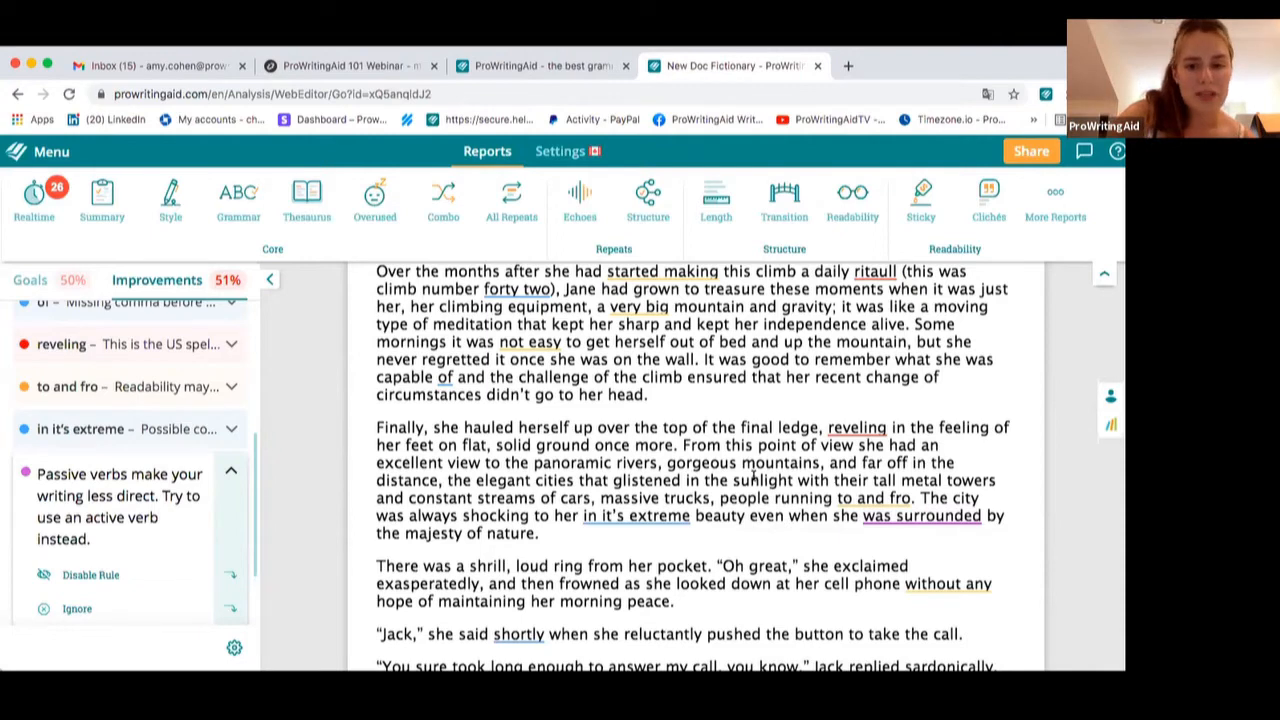
scroll(740, 472, down, 1)
mouse_move(632, 473)
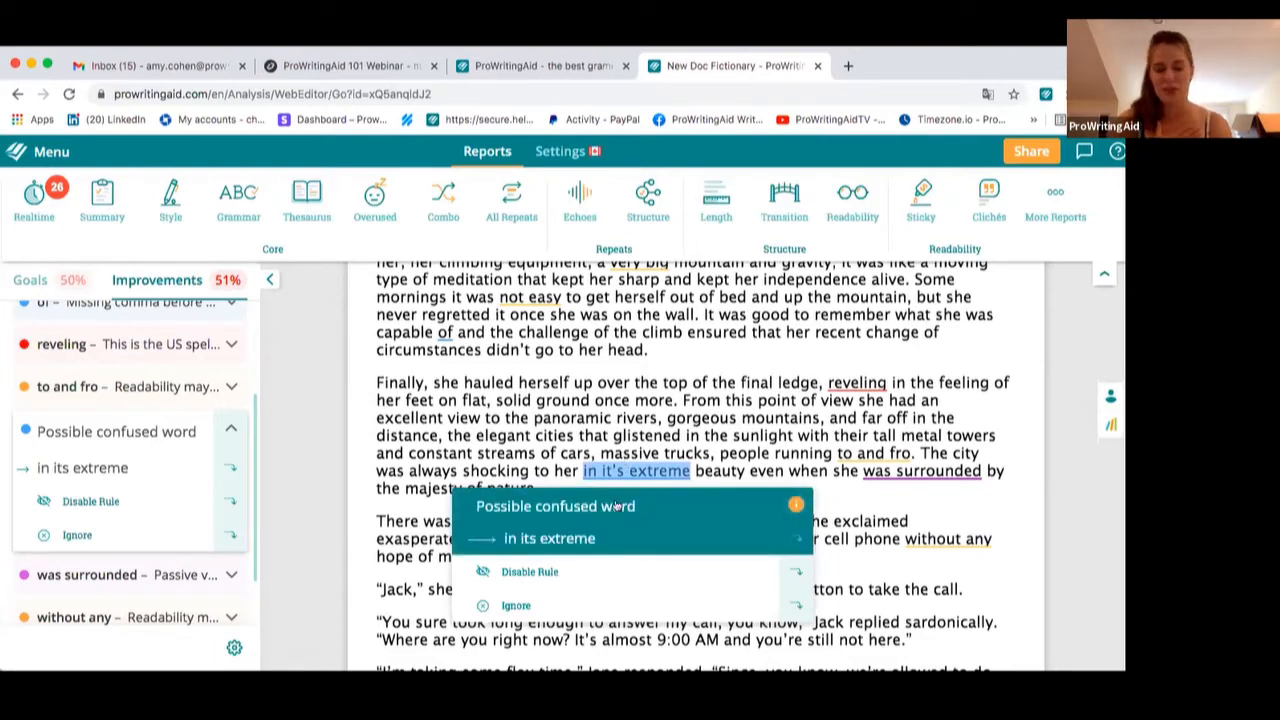
click(617, 538)
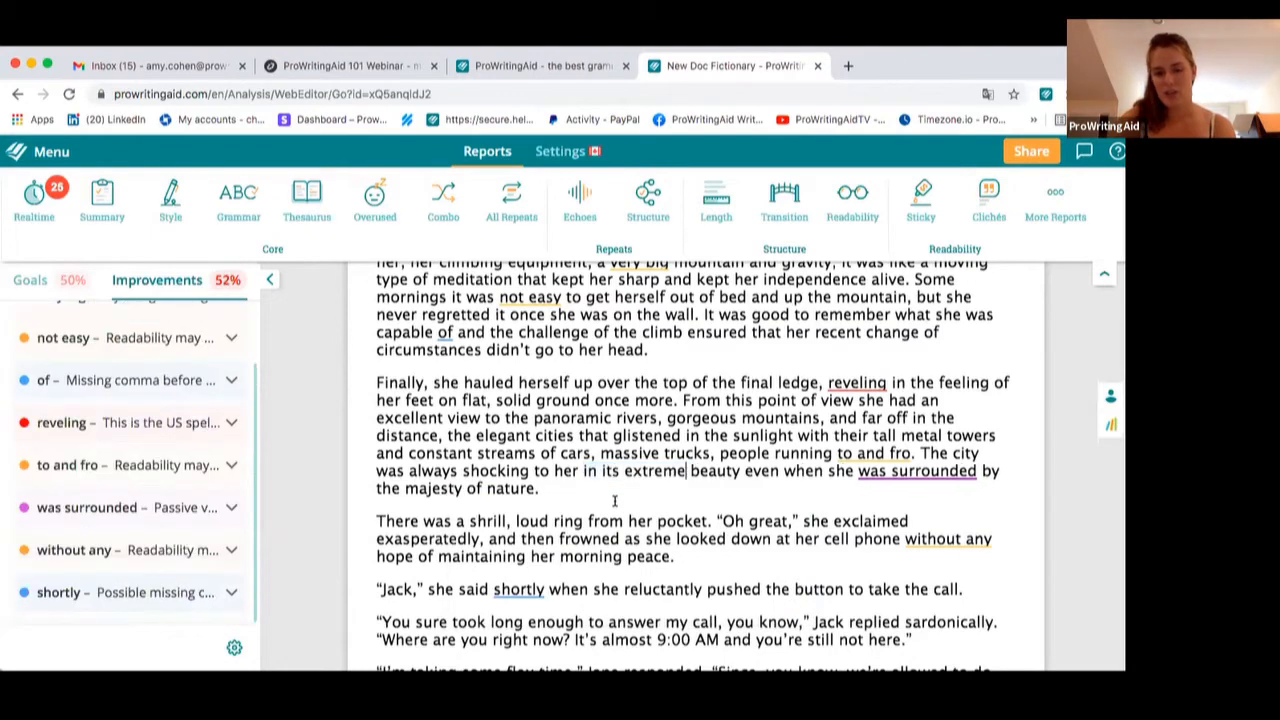
Accept the suggested comma after "shortly" in Jack's dialogue line
scroll(507, 560, down, 1)
click(507, 567)
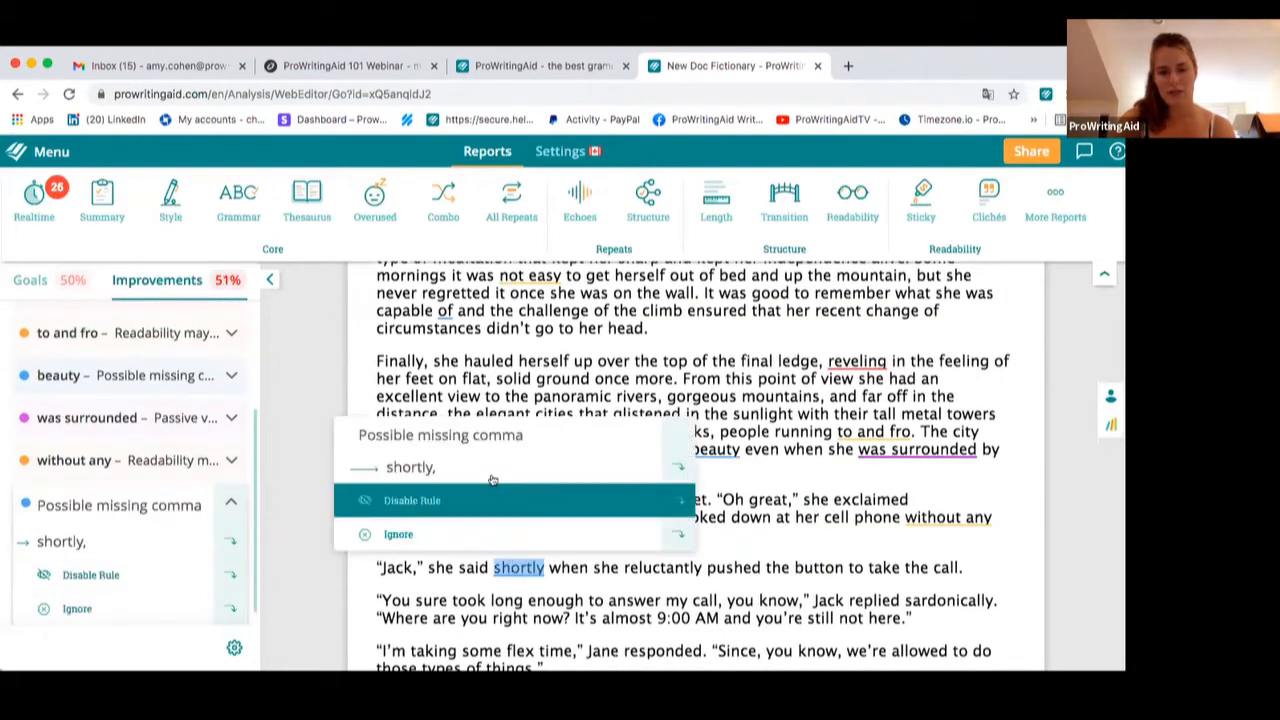
click(412, 467)
Open the introductory-comma suggestion on "In" in the last paragraph and read its explanation
scroll(716, 530, down, 1)
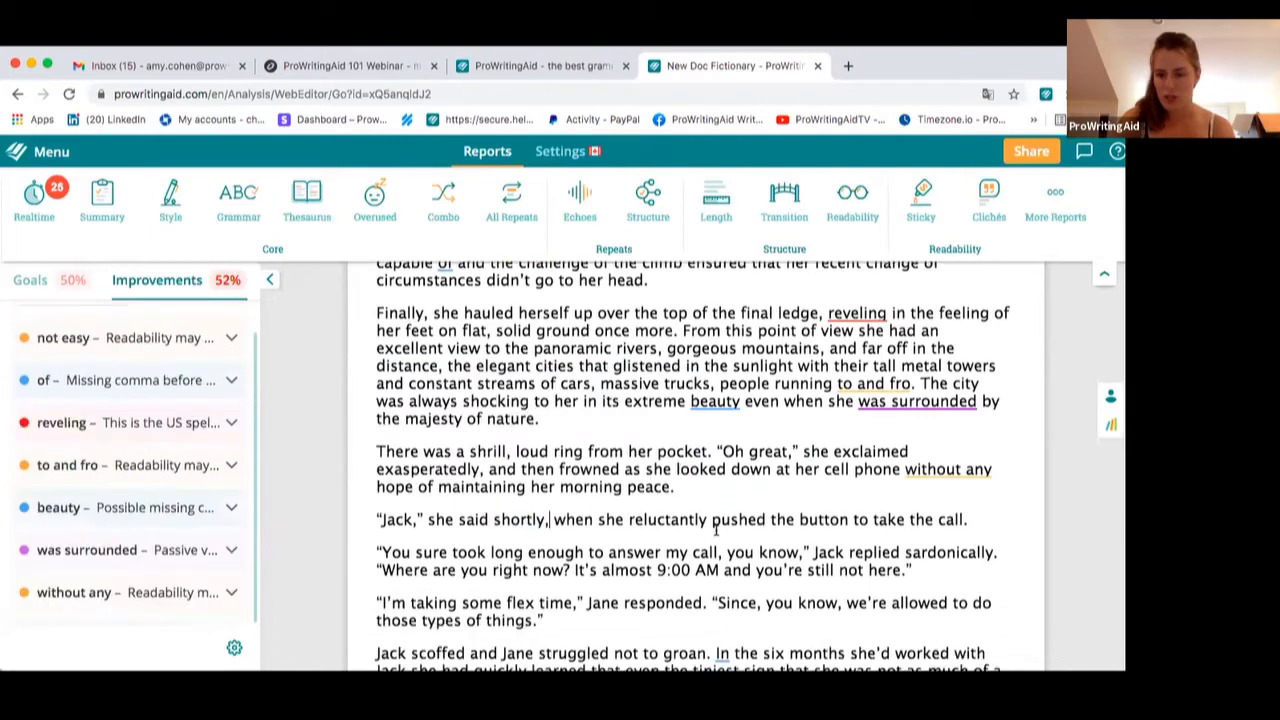
click(945, 466)
scroll(589, 476, down, 4)
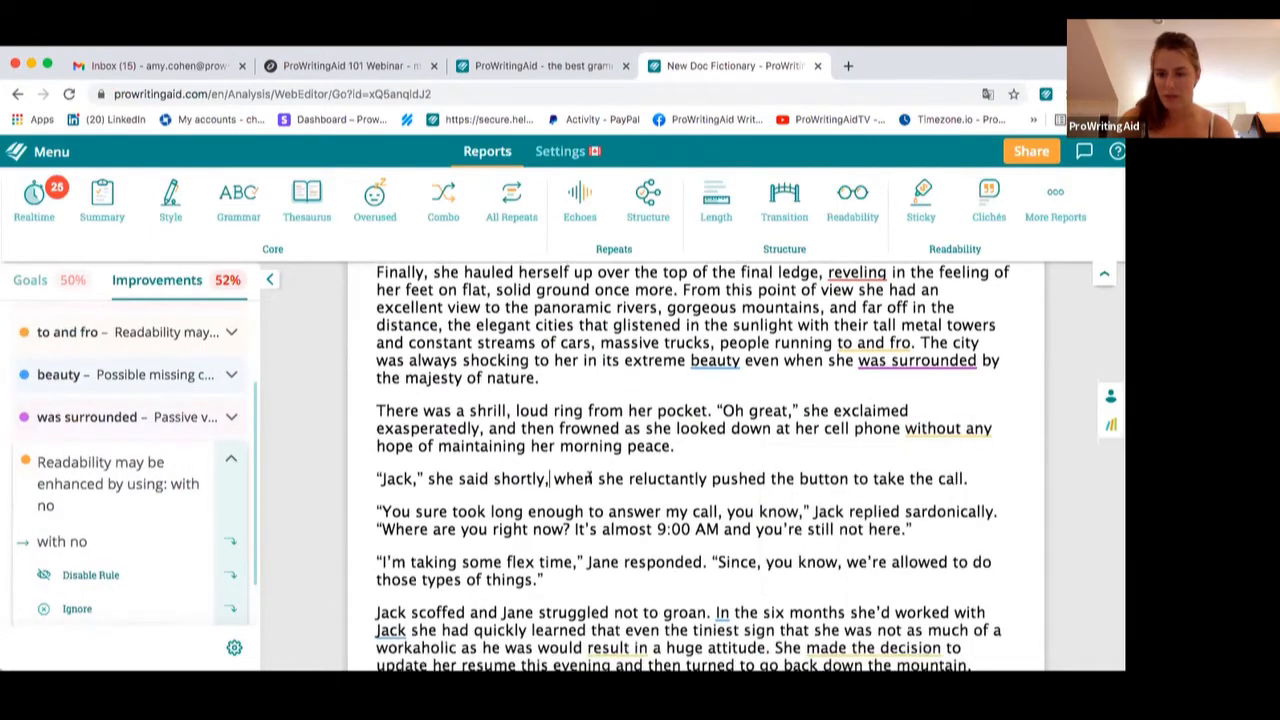
click(718, 473)
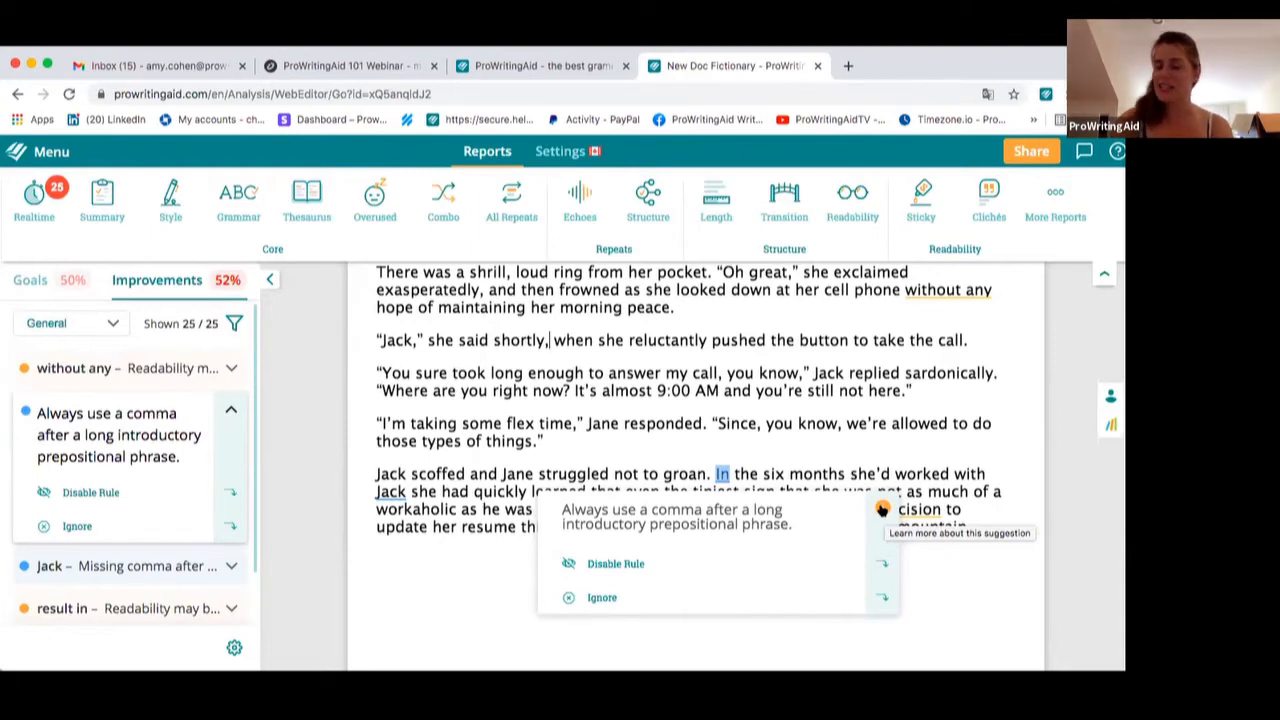
click(882, 509)
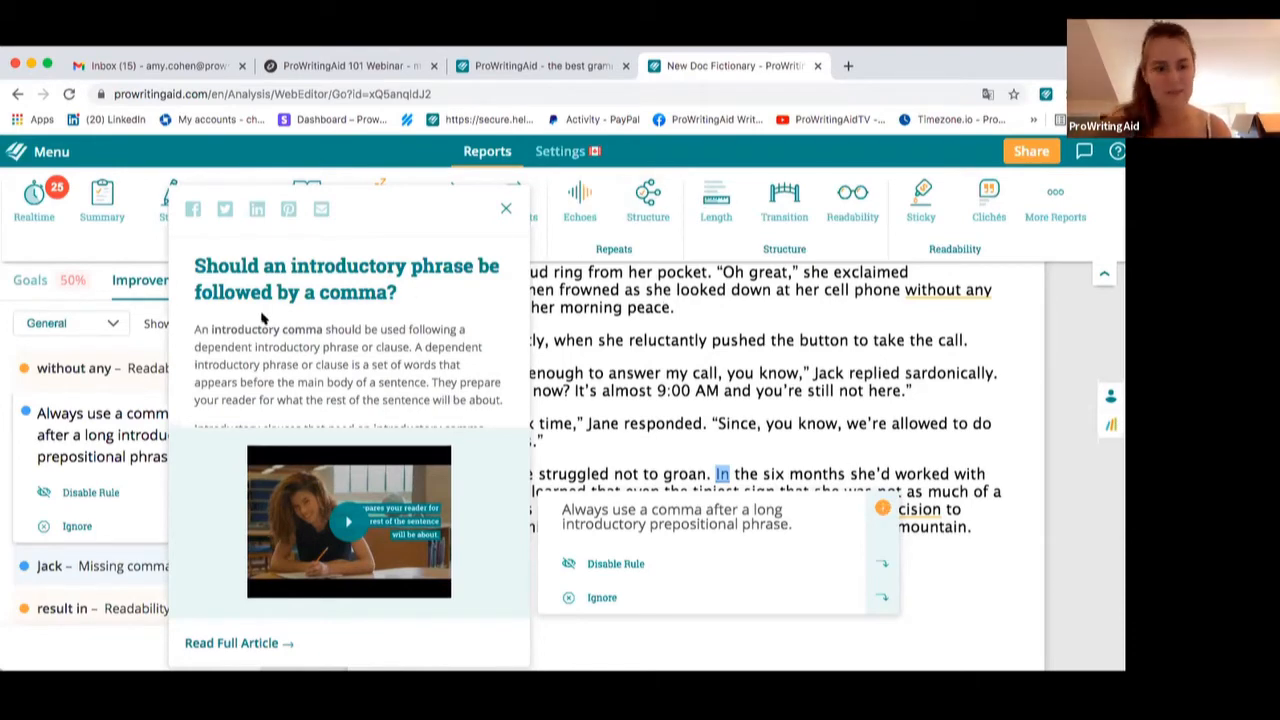
scroll(263, 316, down, 3)
scroll(263, 316, down, 3)
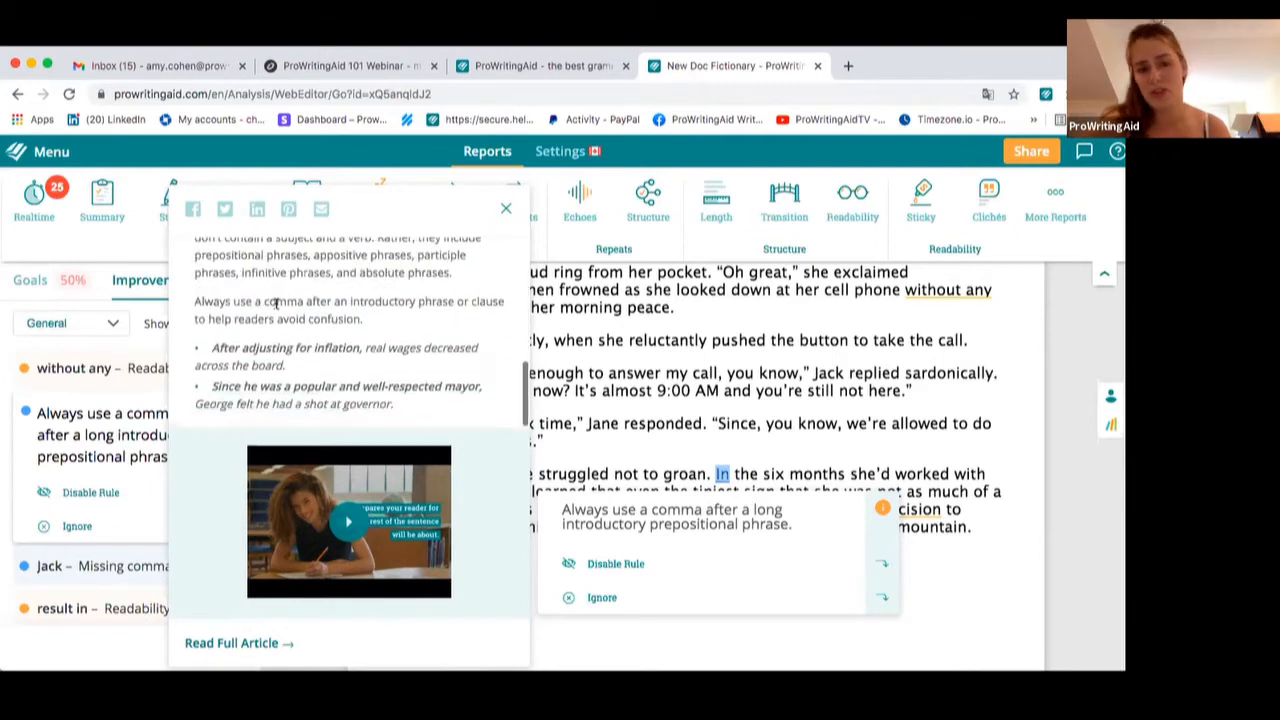
scroll(349, 362, up, 5)
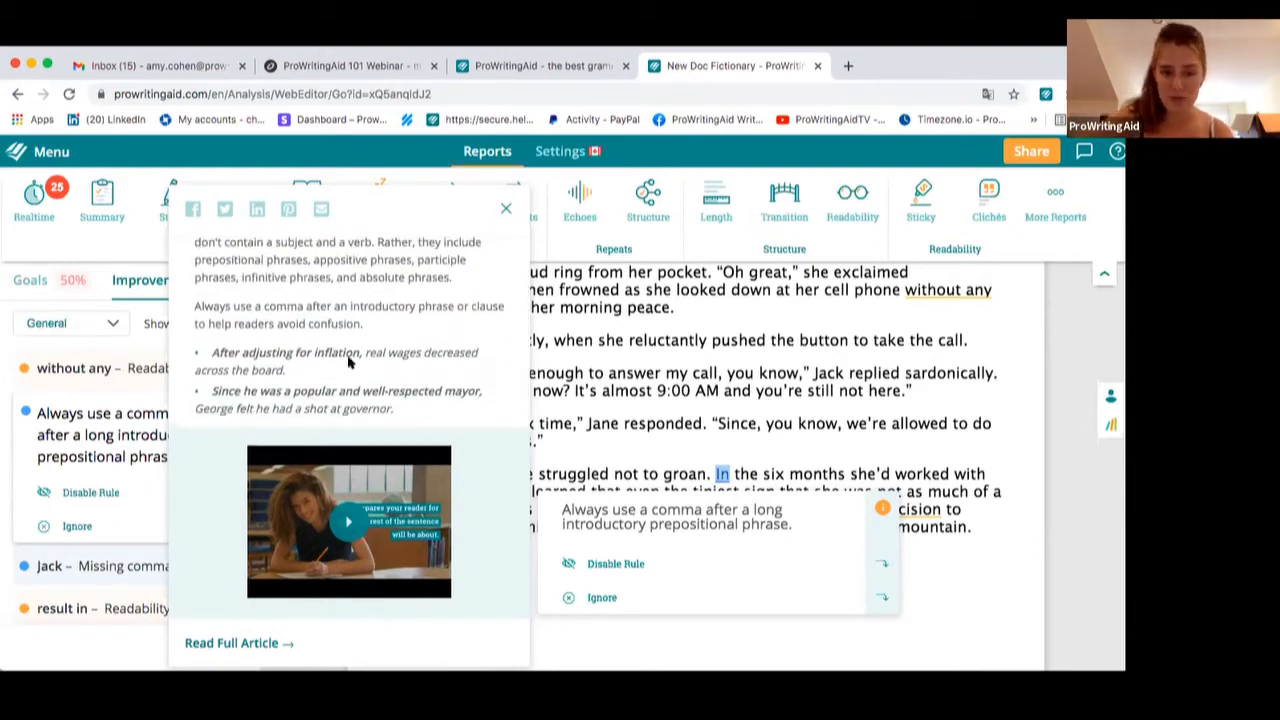
scroll(349, 358, up, 2)
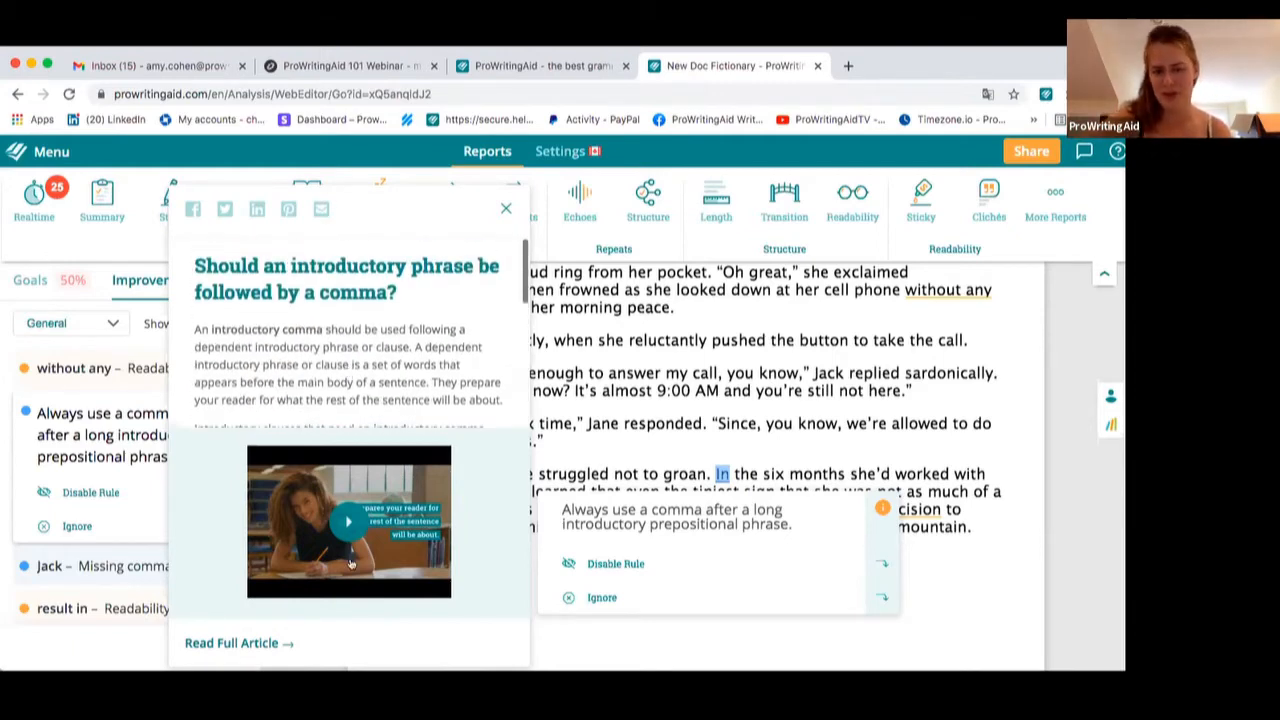
Open the full introductory-comma article in a new browser tab, then close the extra tabs
click(253, 644)
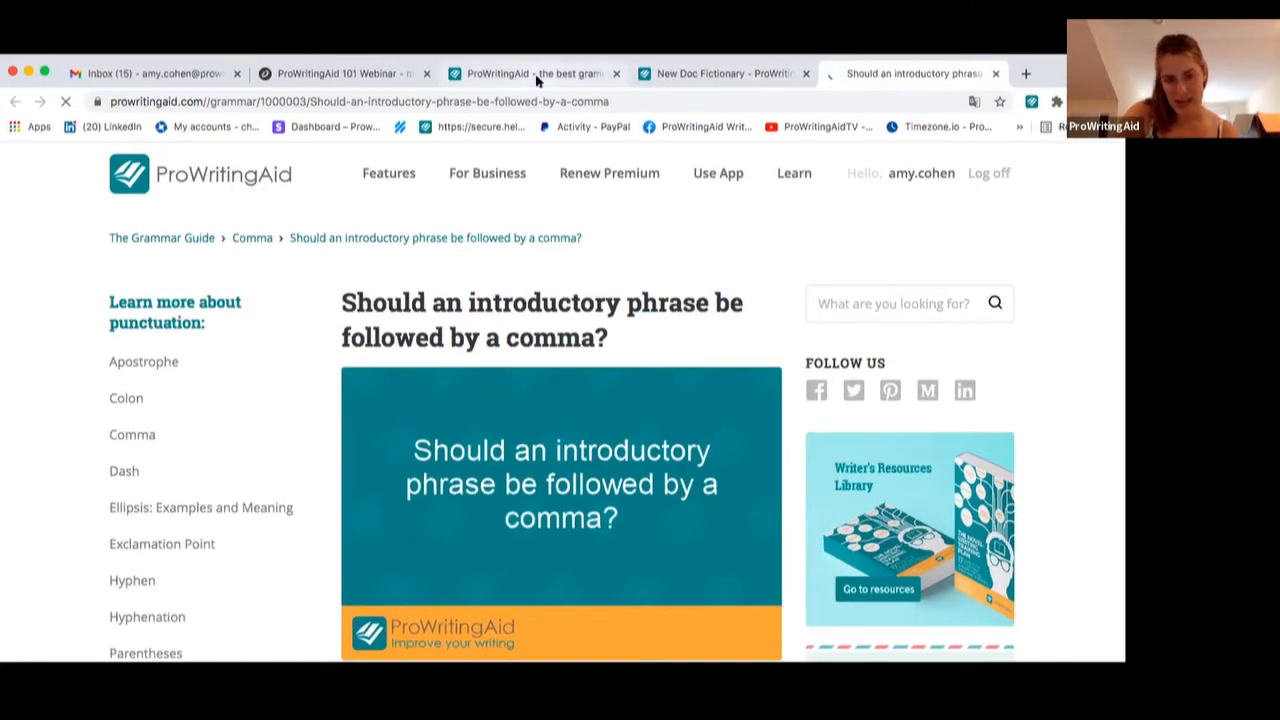
click(484, 80)
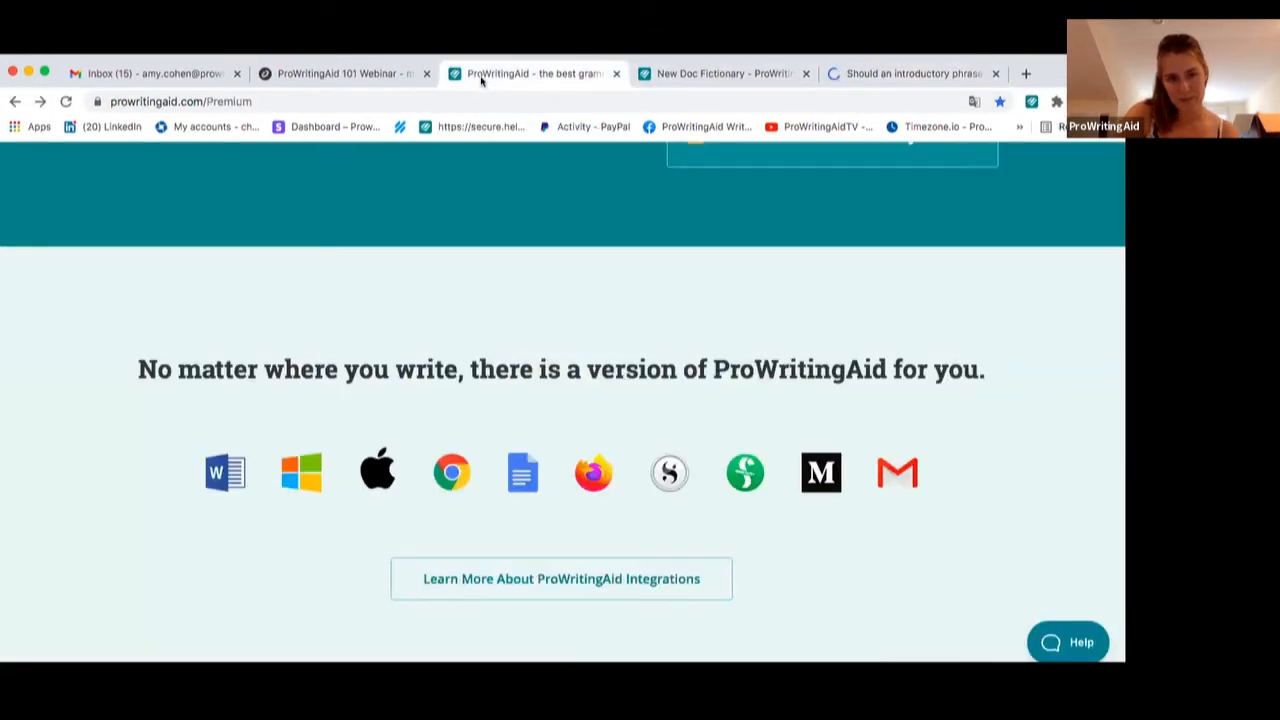
click(697, 72)
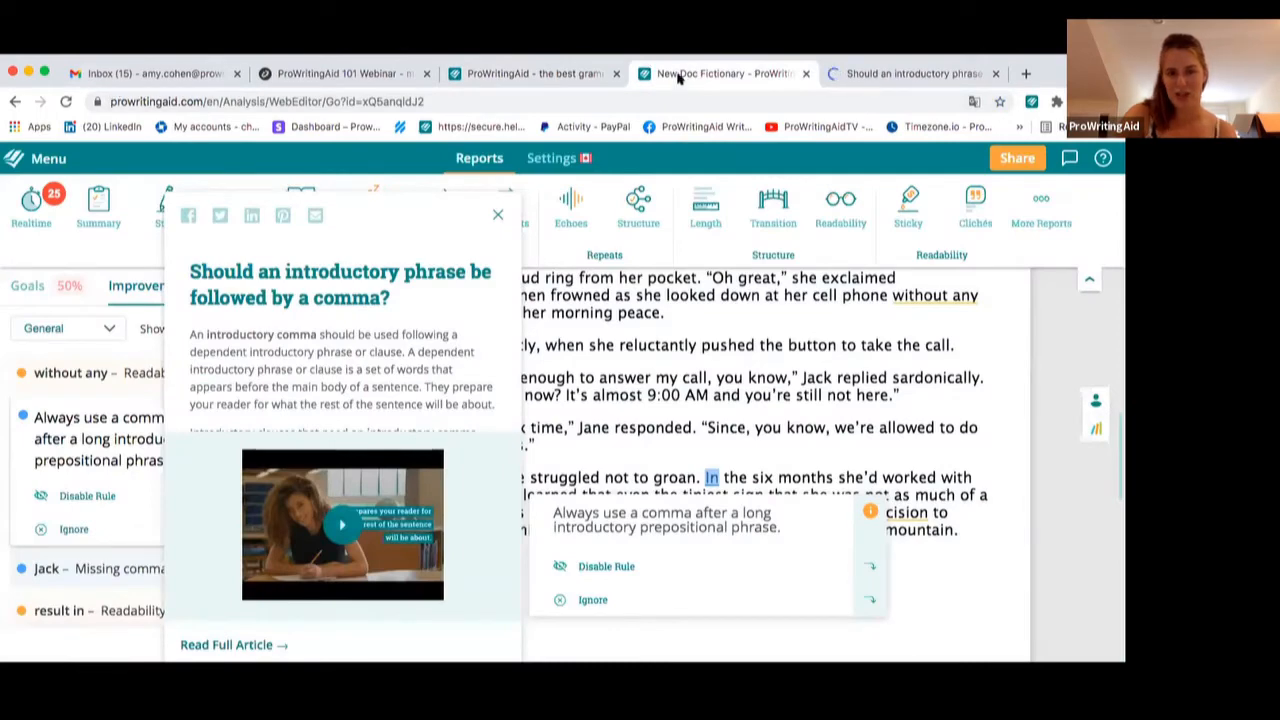
key(super+w)
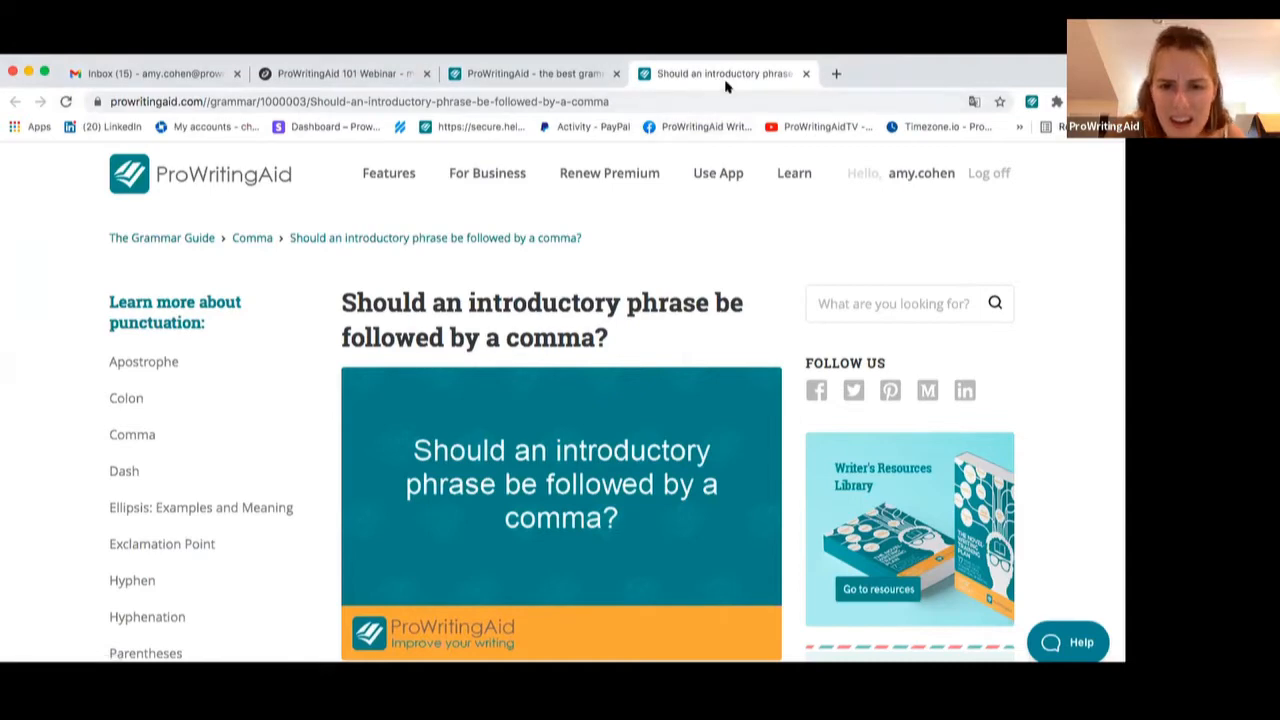
click(807, 74)
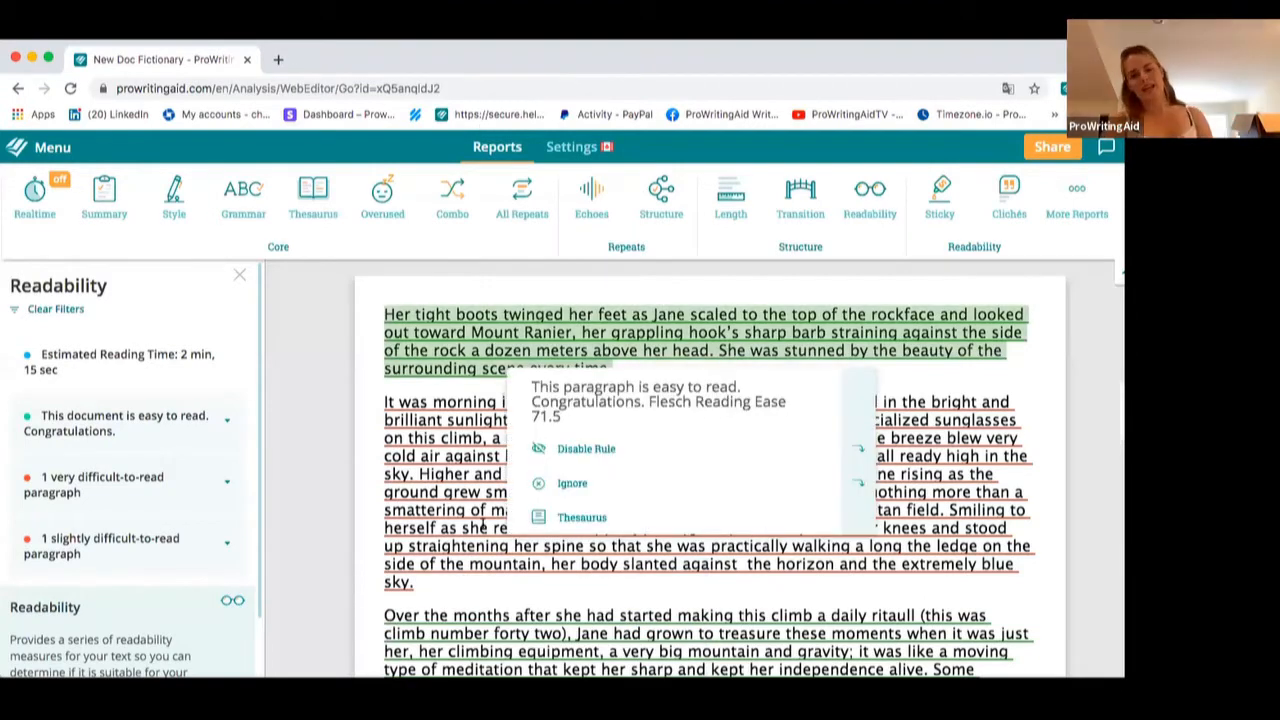
Switch the Realtime report on, compare its Goals and Improvements lists, and switch it off again
mouse_move(482, 526)
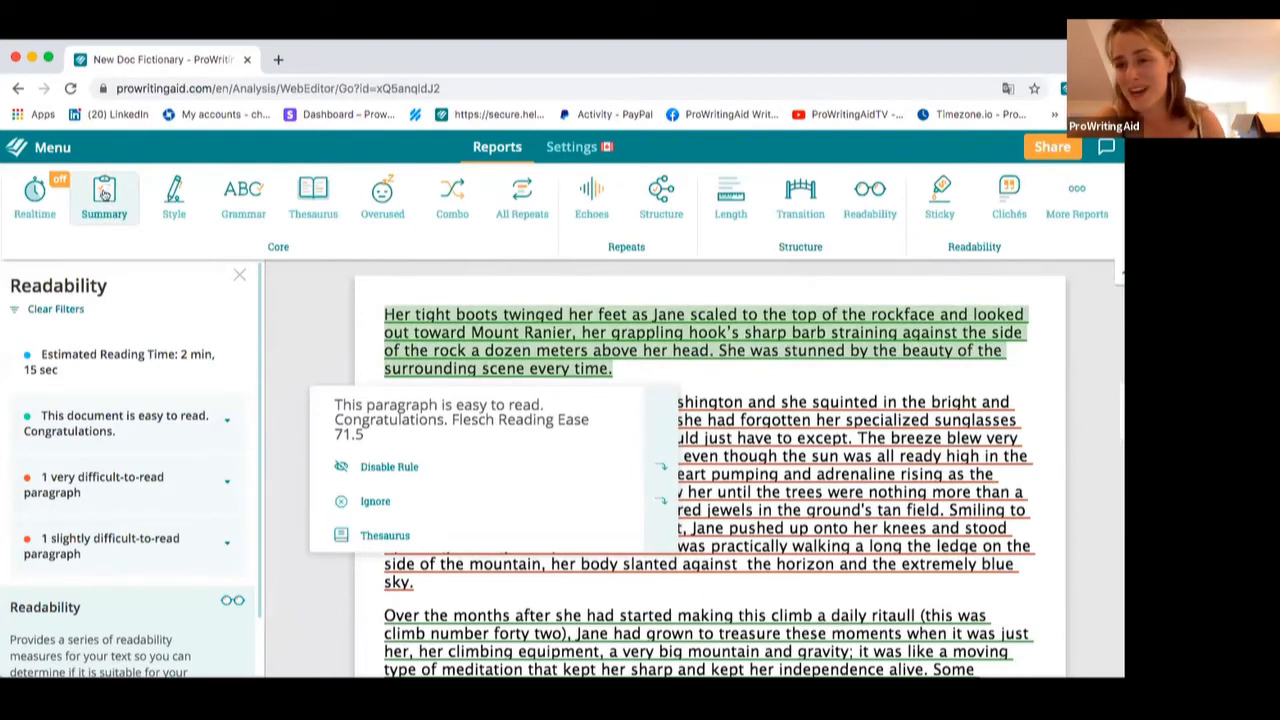
click(32, 190)
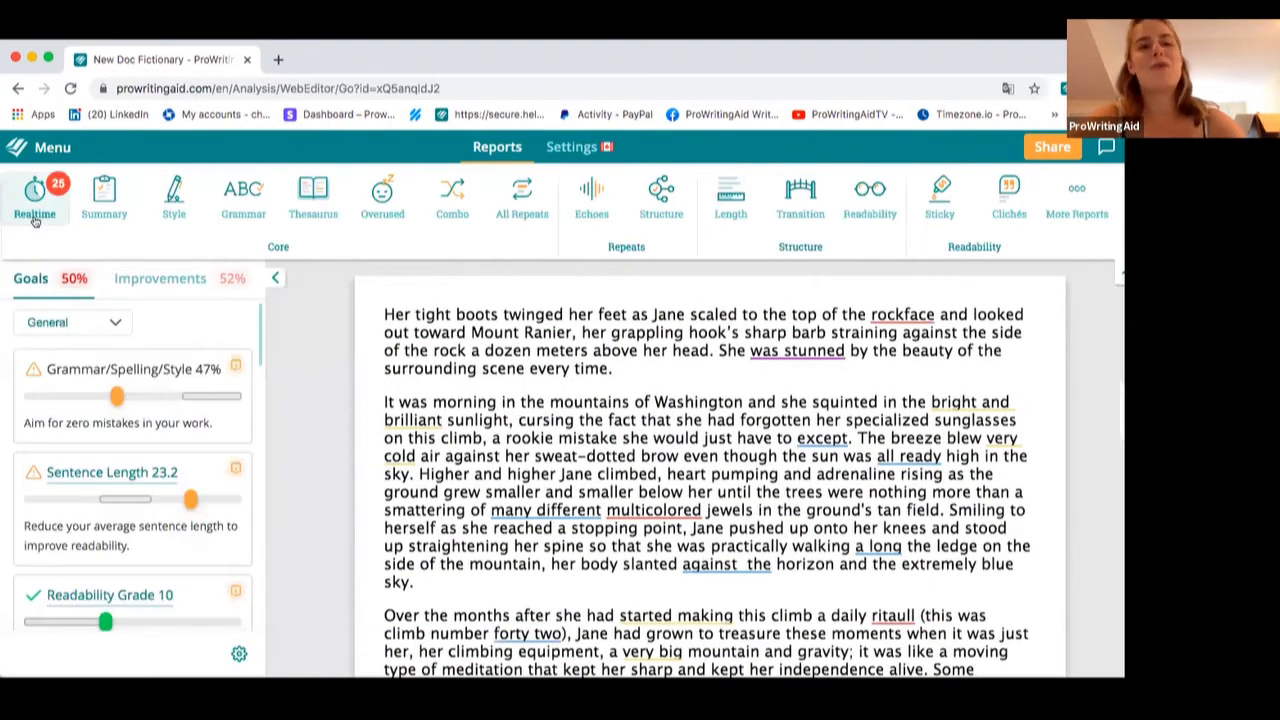
click(142, 278)
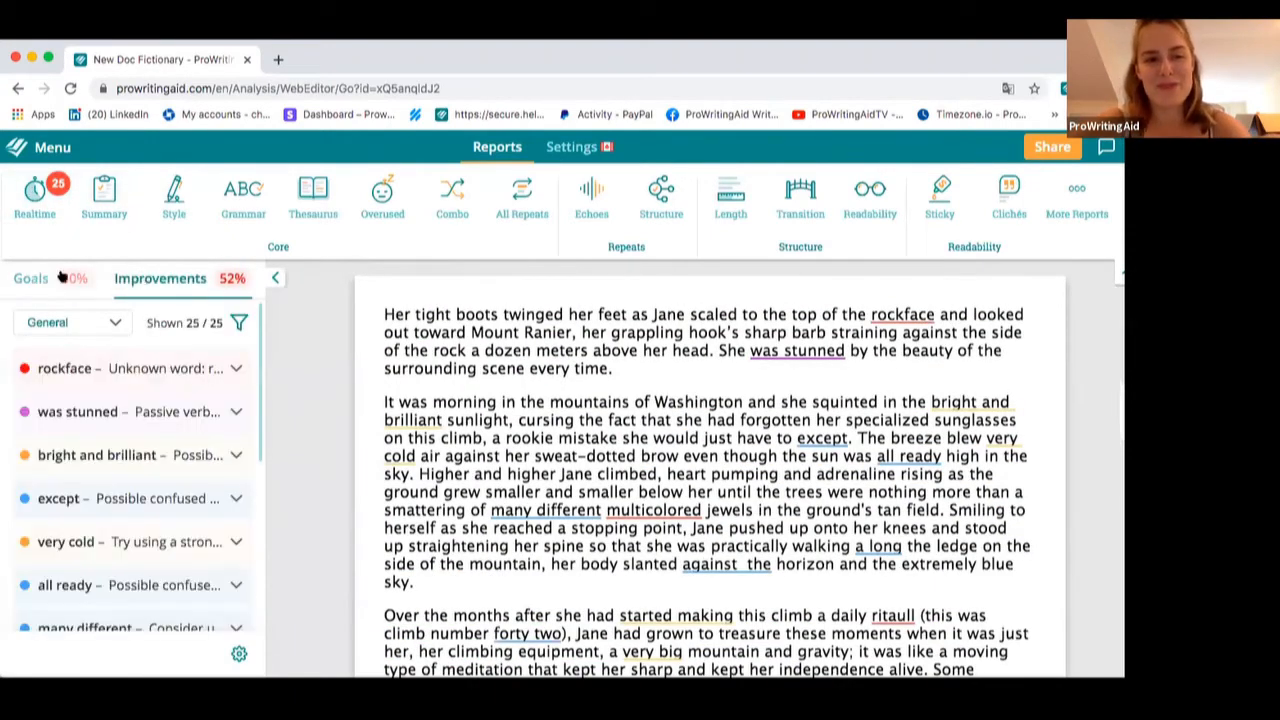
click(37, 279)
click(145, 277)
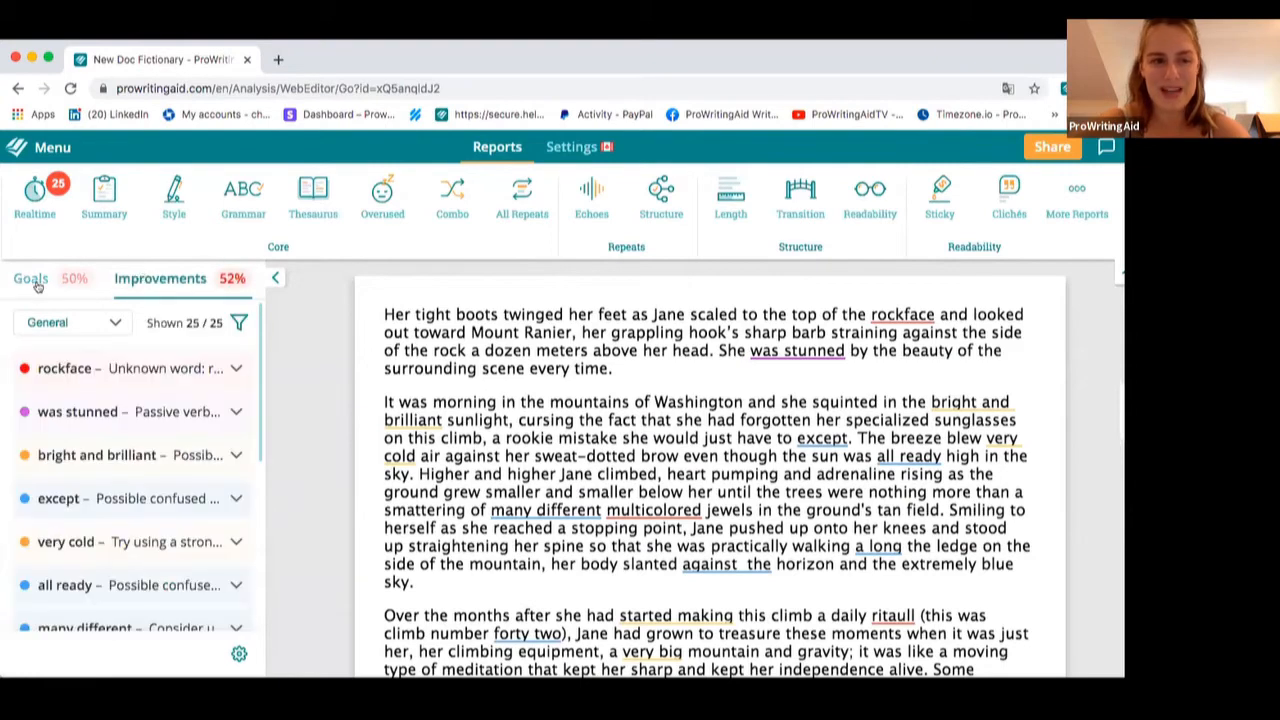
click(37, 282)
click(31, 202)
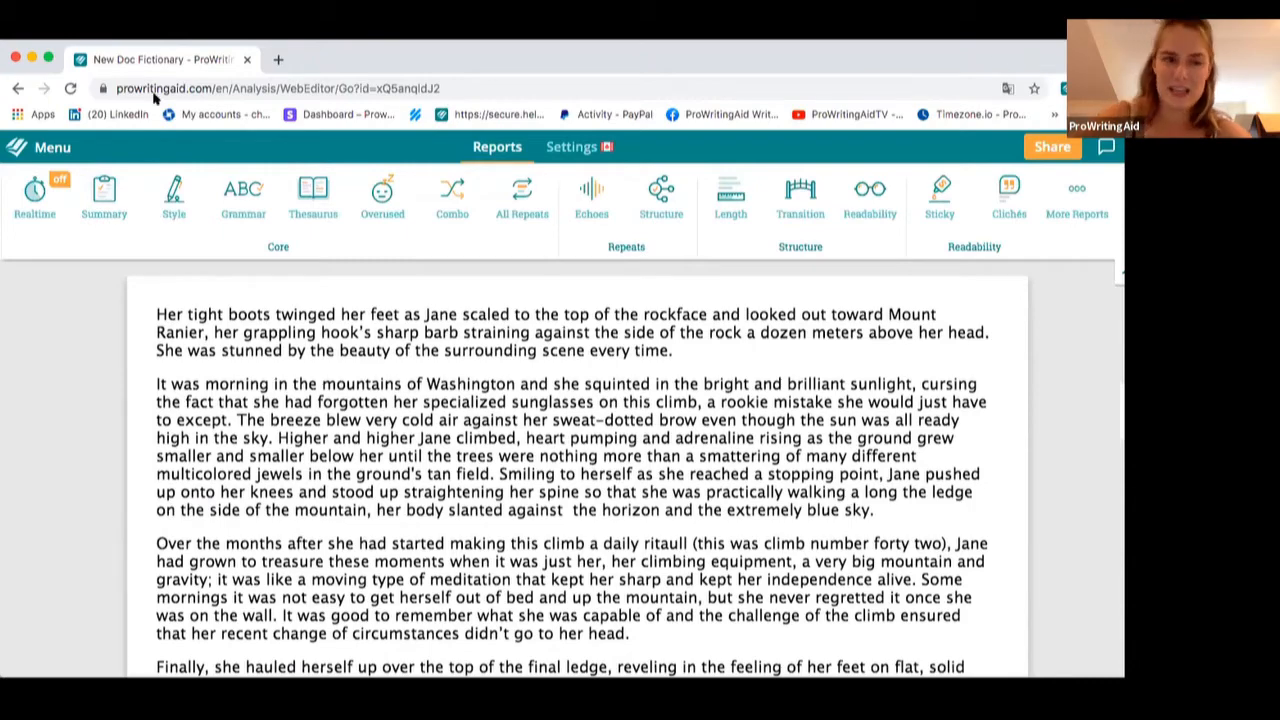
Open the Readability report and expand the document's easy-to-read scores
click(870, 192)
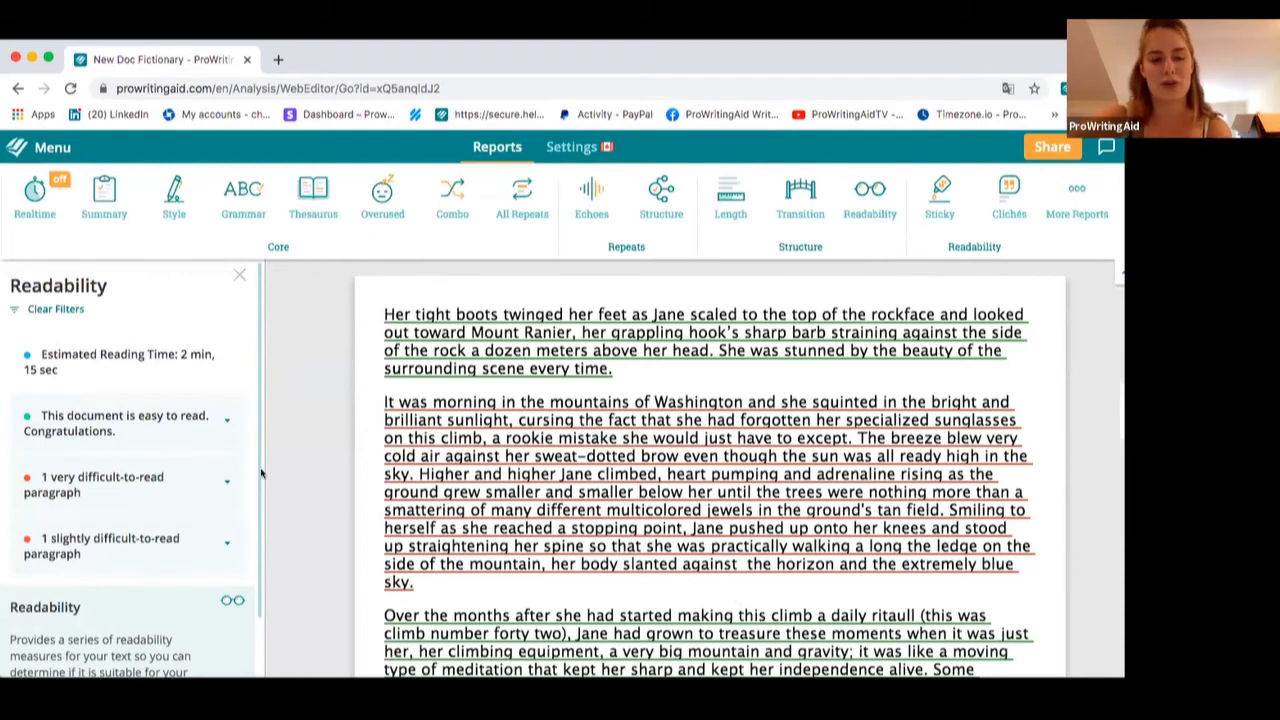
click(228, 415)
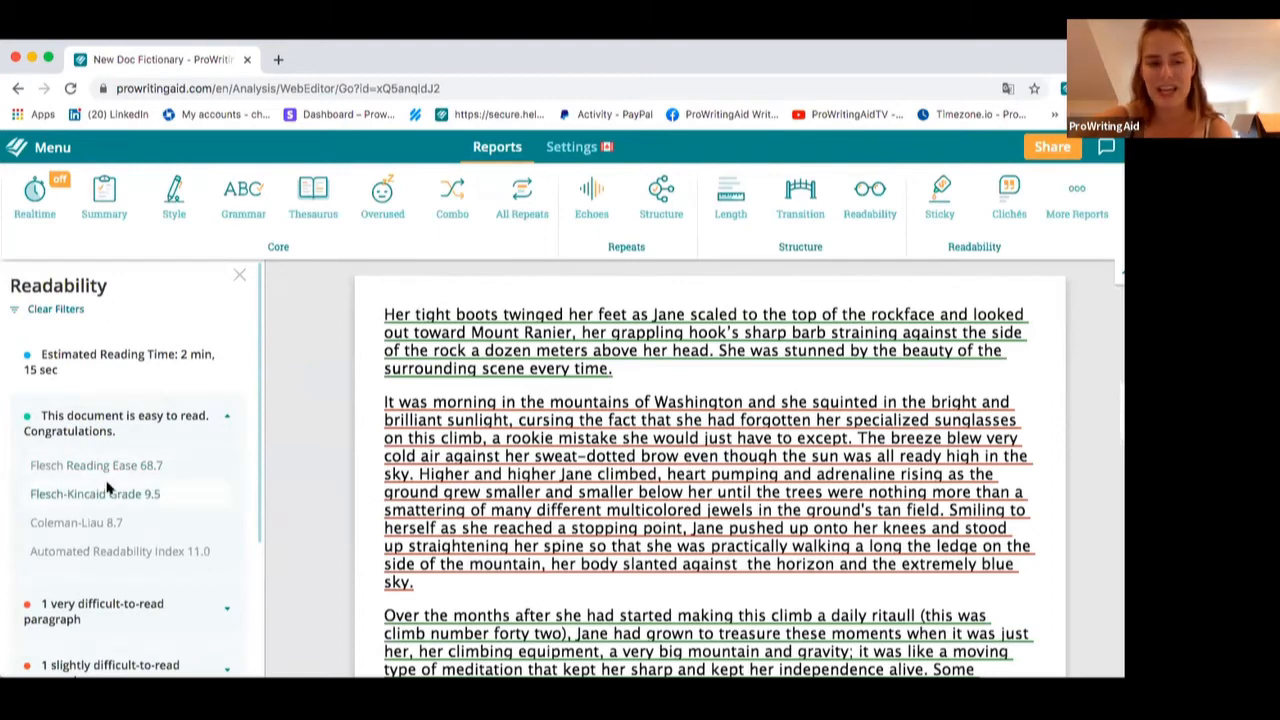
click(470, 475)
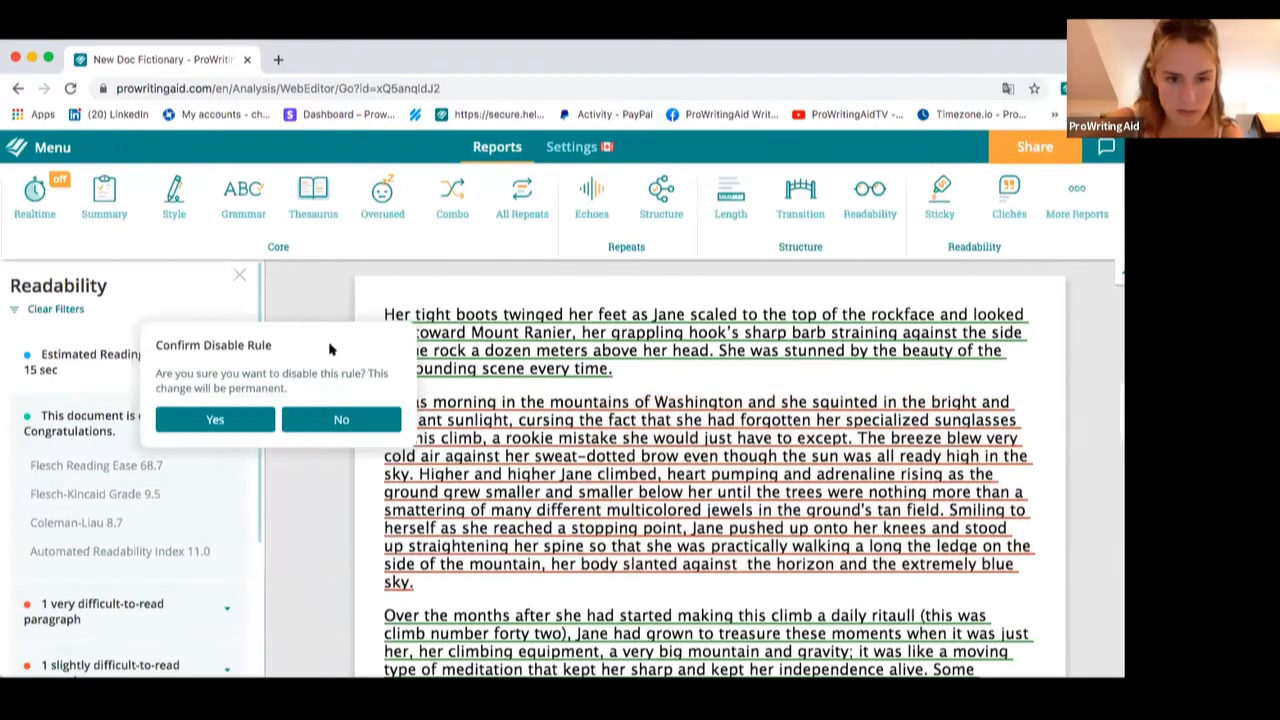
click(318, 416)
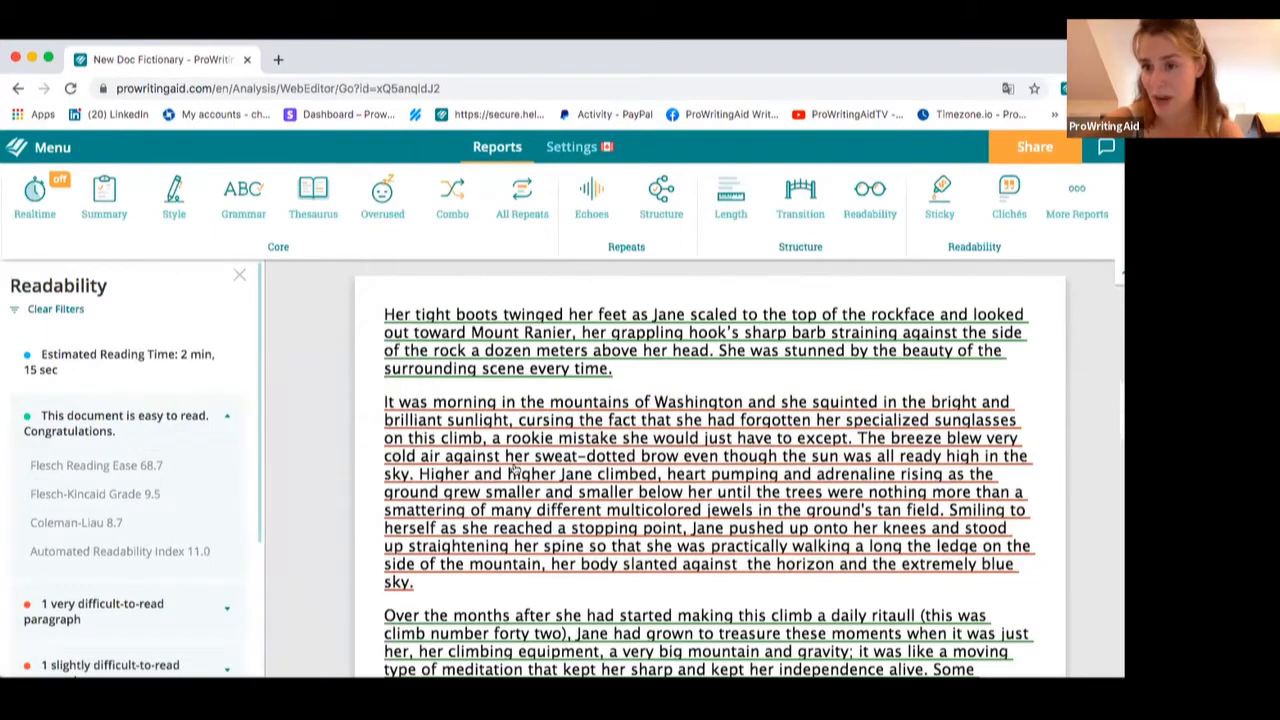
Ignore the hard-to-read flag on the second paragraph about the Washington mountains
mouse_move(575, 455)
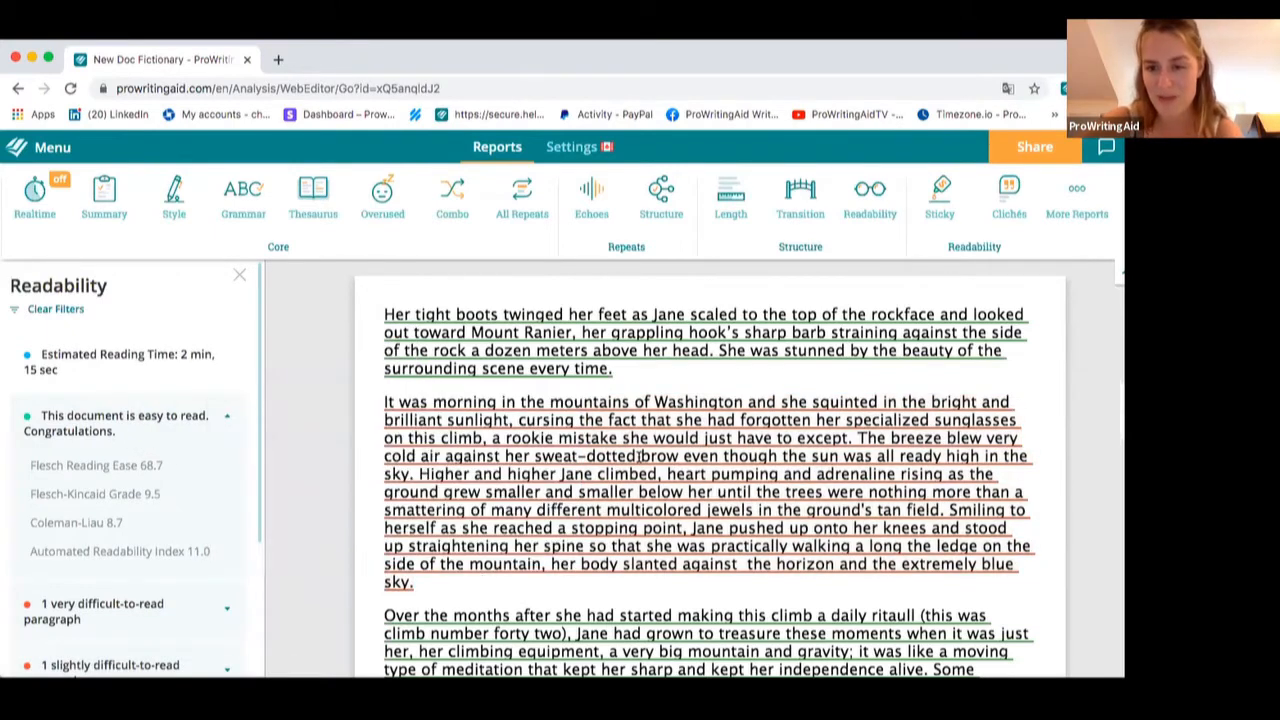
mouse_move(636, 482)
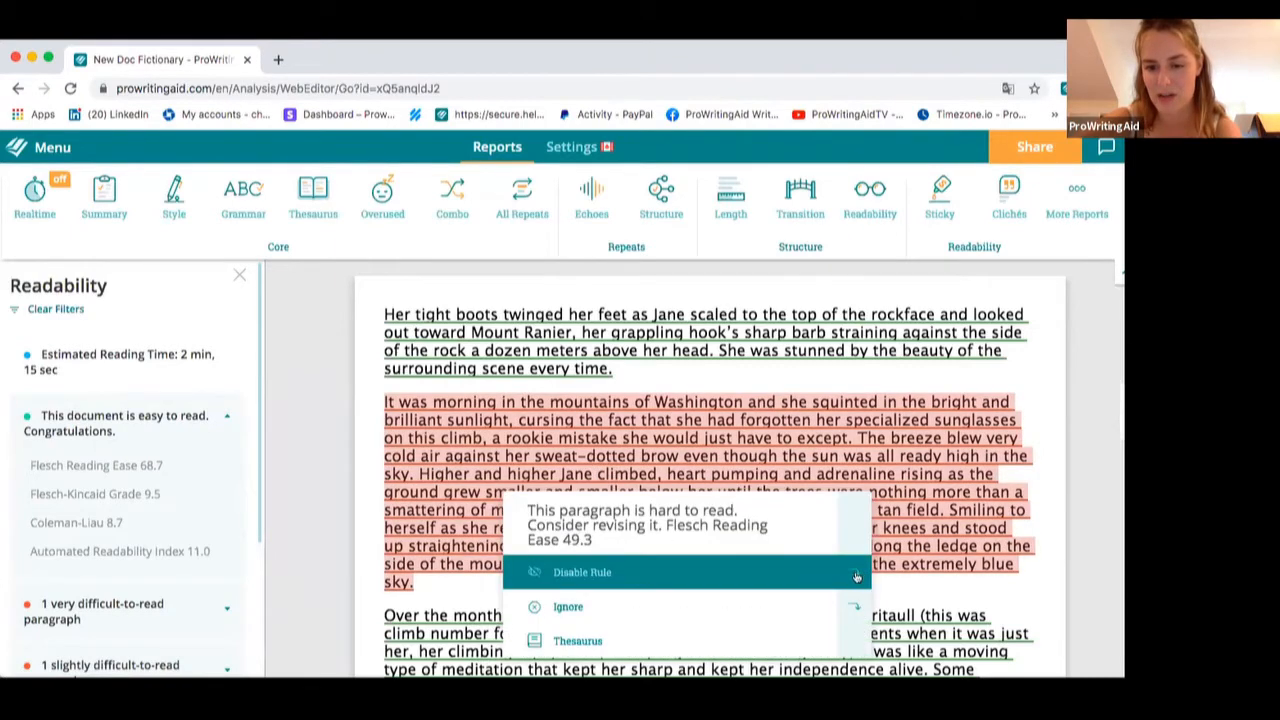
mouse_move(853, 614)
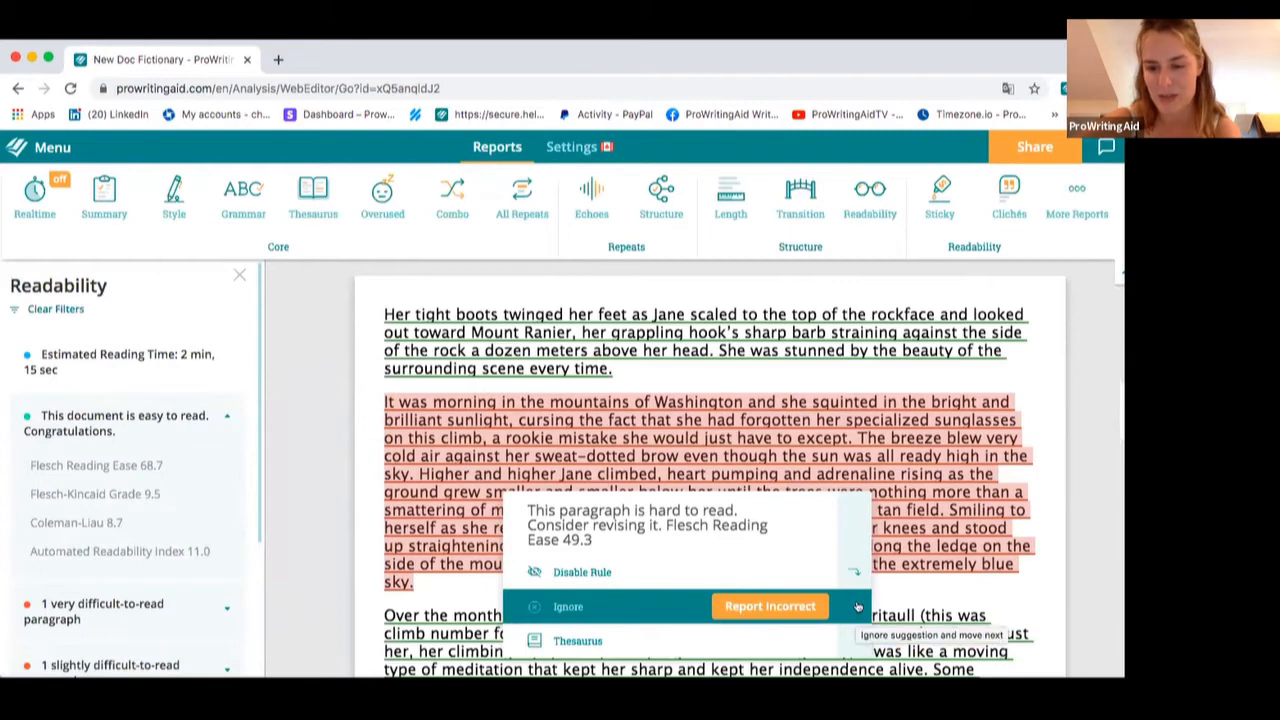
click(853, 614)
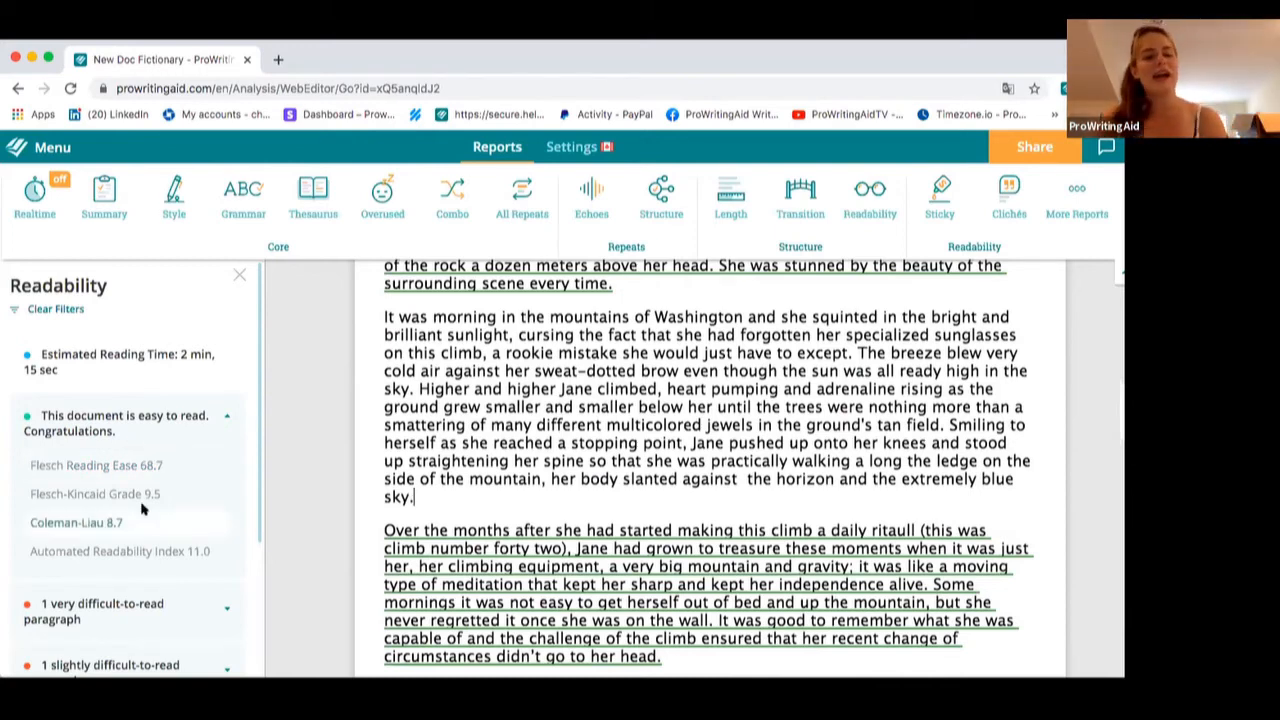
scroll(141, 508, down, 1)
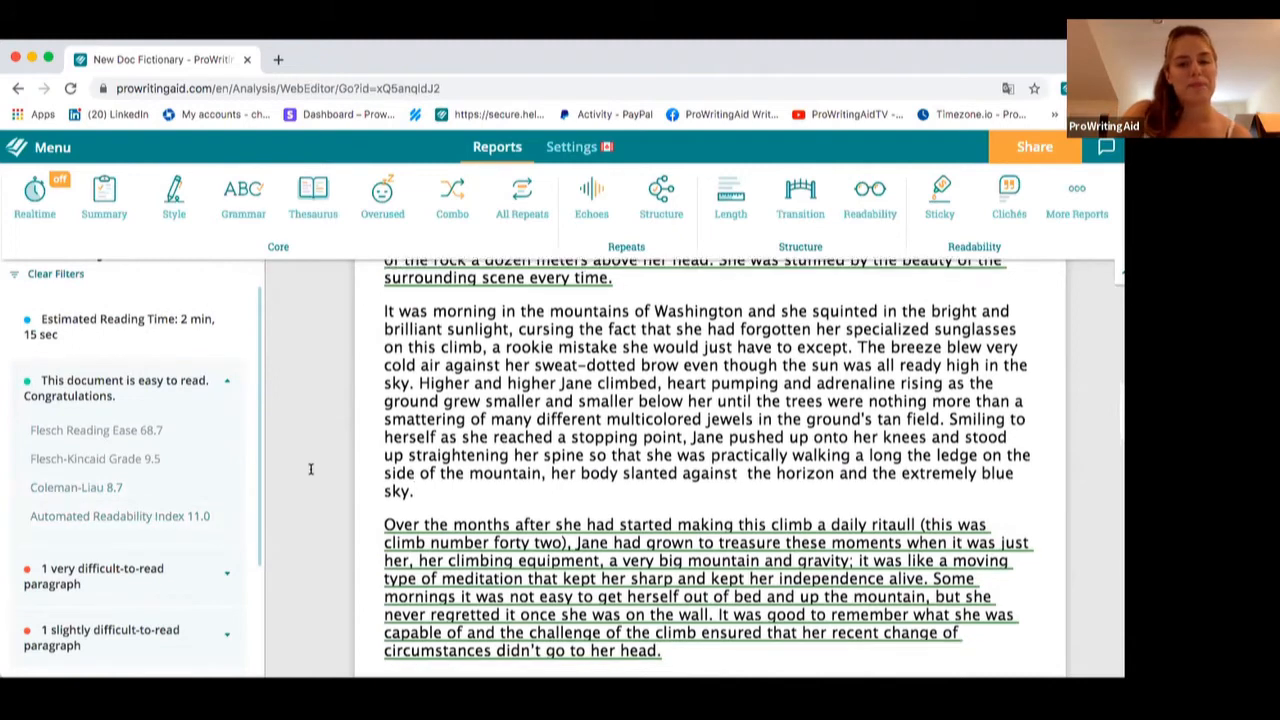
scroll(310, 469, down, 2)
scroll(90, 485, up, 1)
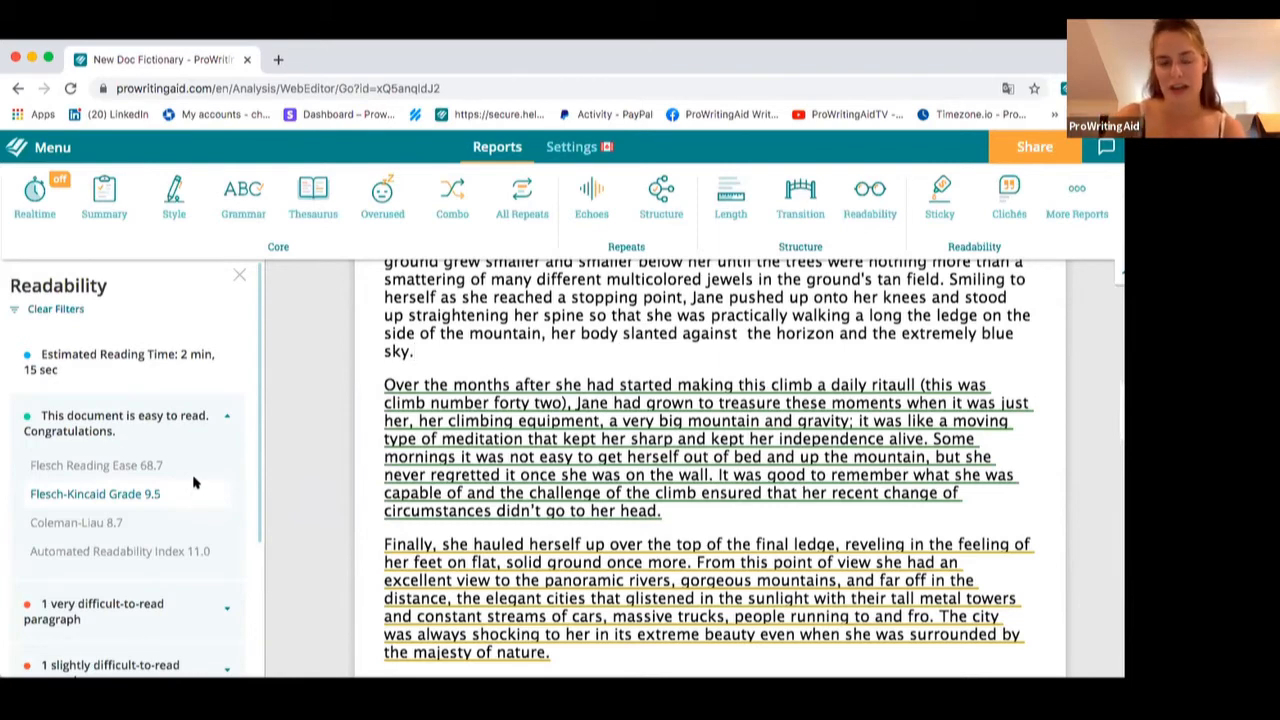
scroll(690, 385, up, 1)
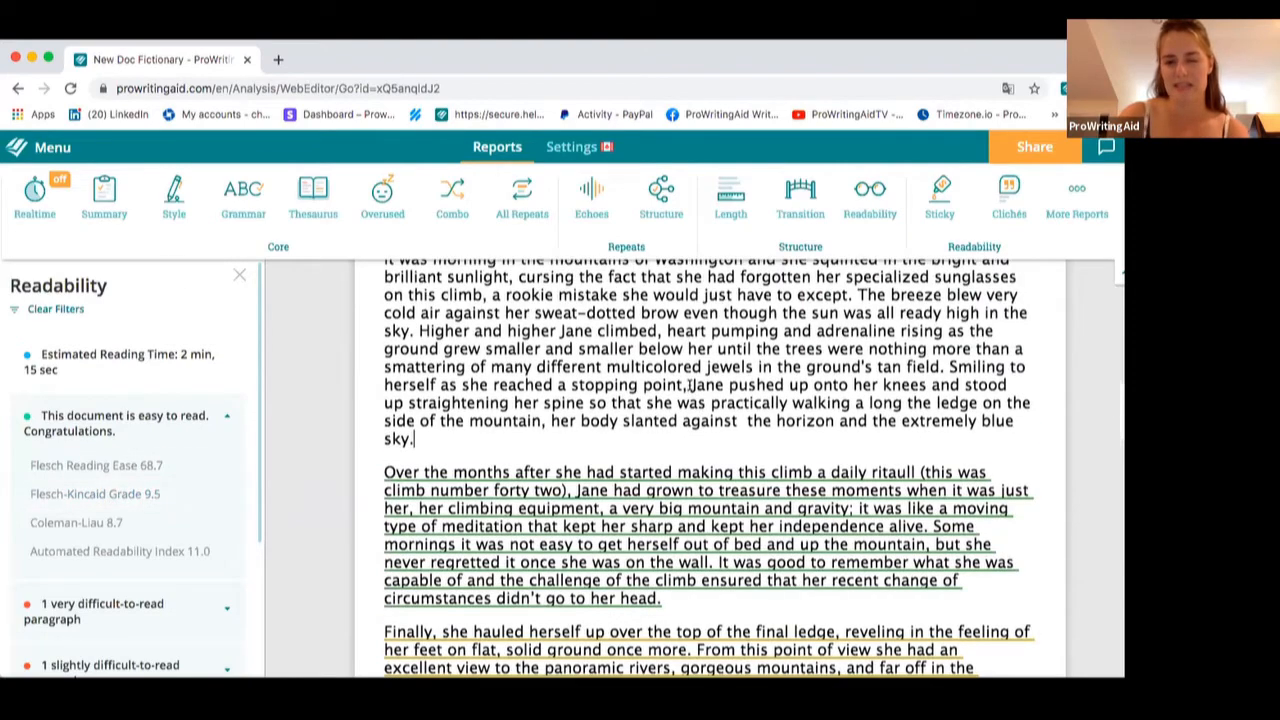
Open the Sticky Sentences report and scroll through the document's highlighted sentences
scroll(690, 385, up, 2)
click(862, 212)
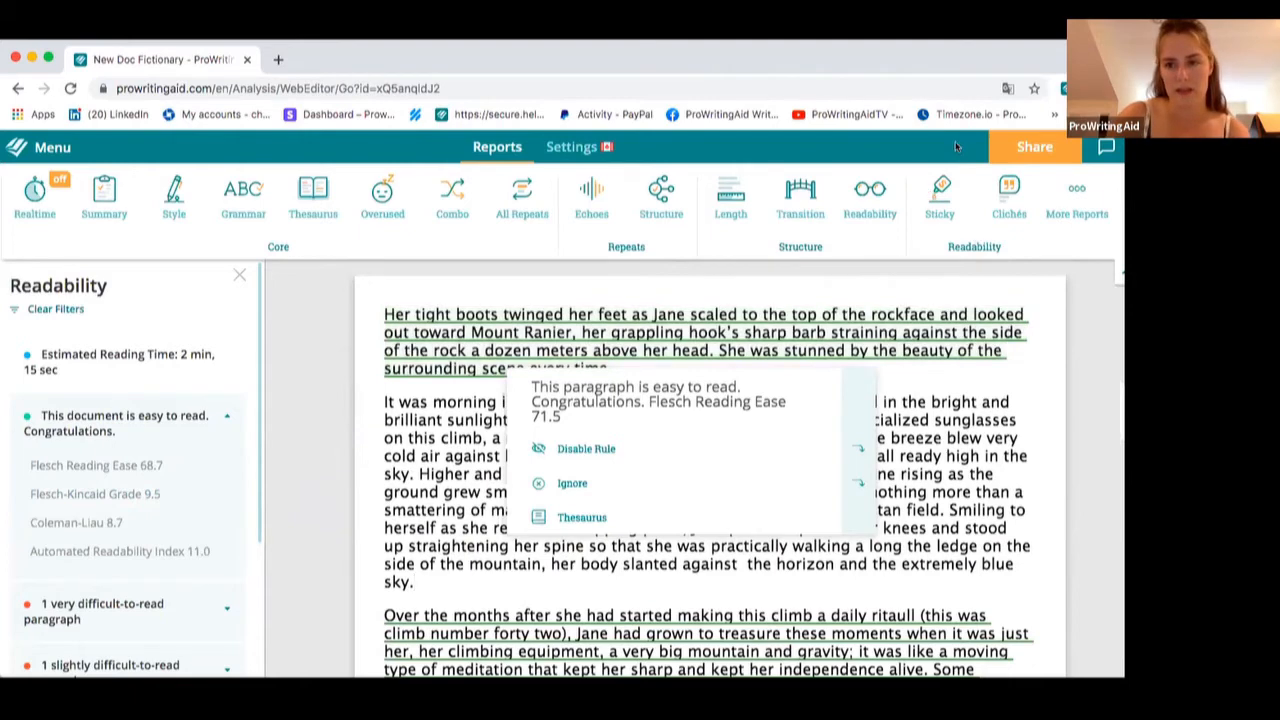
click(930, 205)
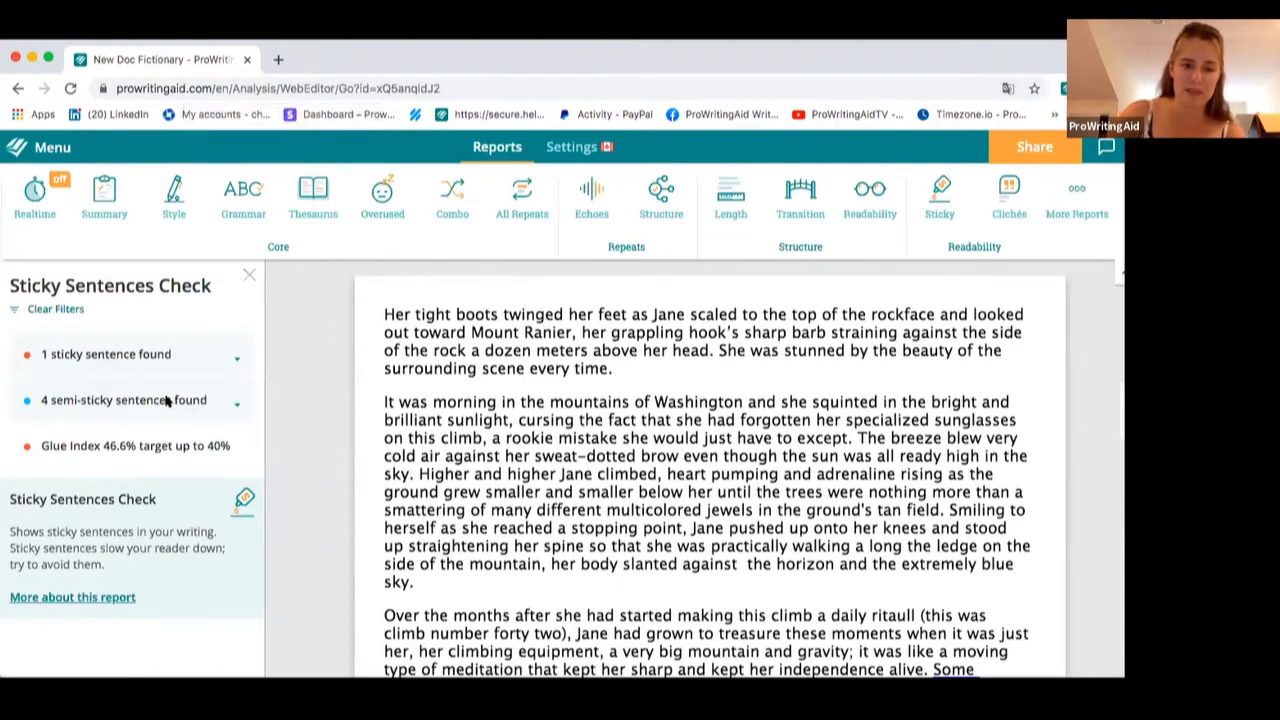
scroll(320, 415, down, 2)
scroll(320, 415, down, 4)
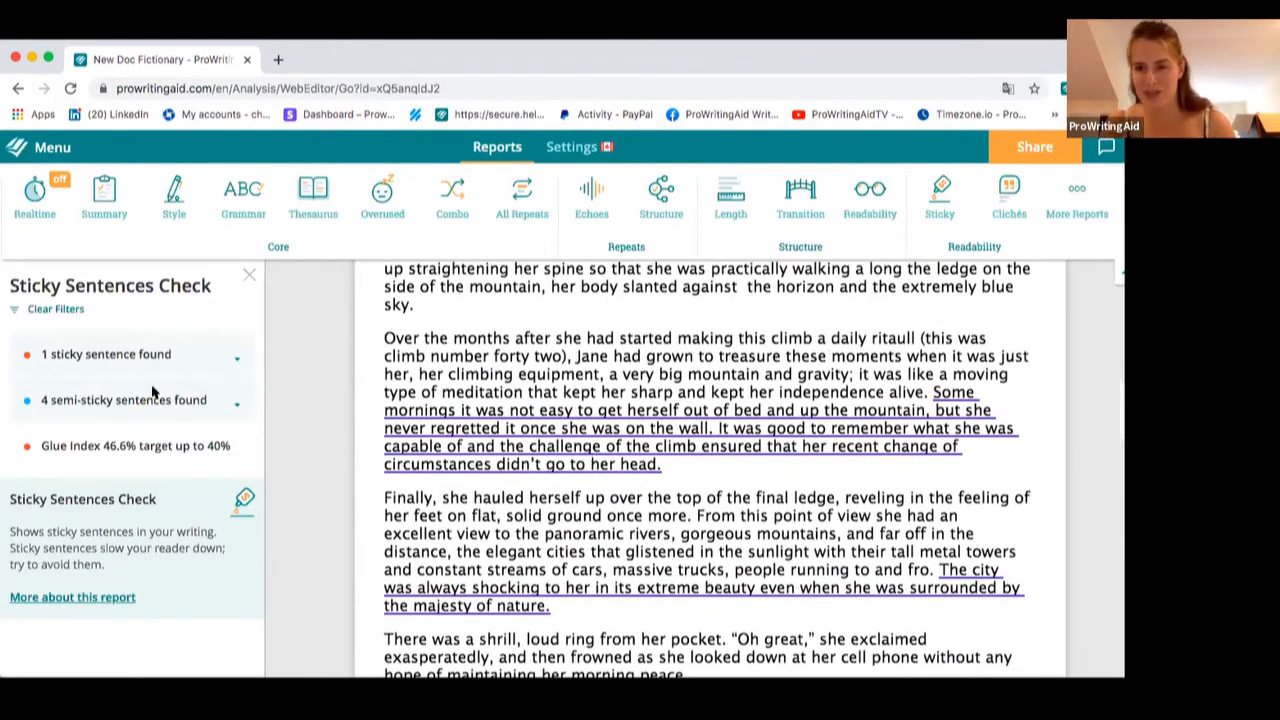
Expand the report's single sticky sentence entry and inspect the semi-sticky sentence highlights
click(232, 359)
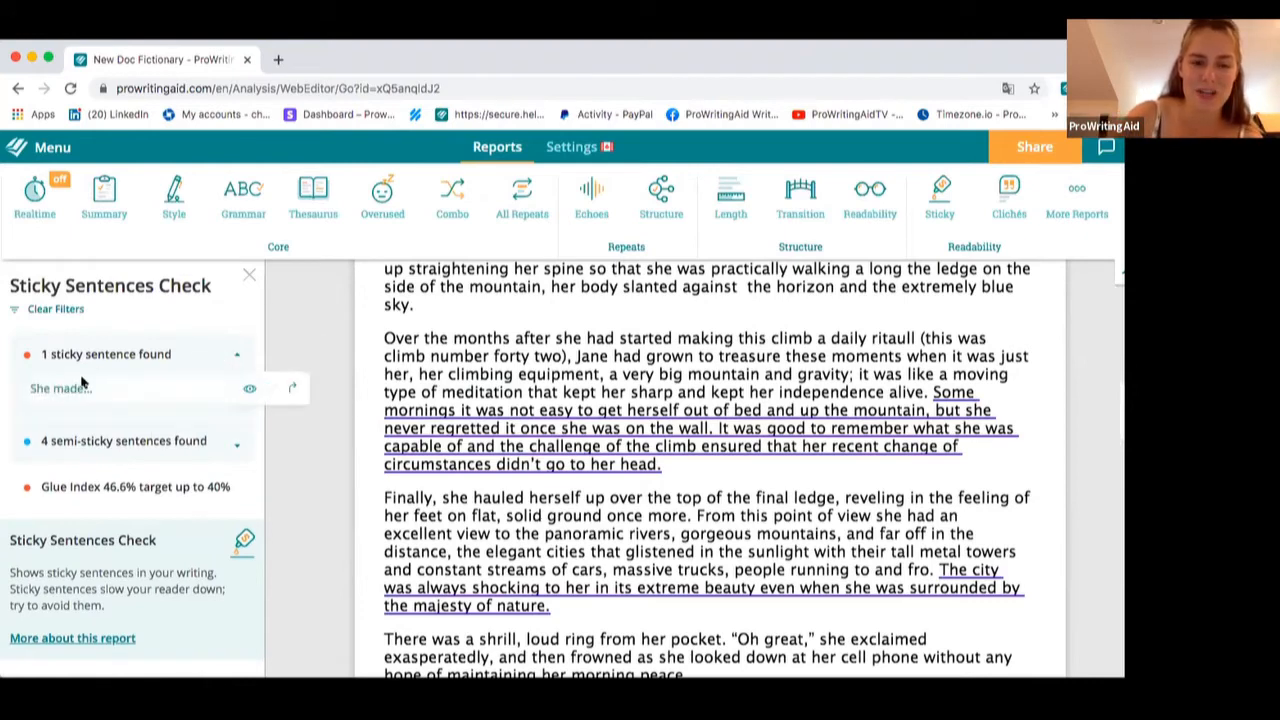
scroll(541, 424, down, 2)
scroll(541, 424, down, 3)
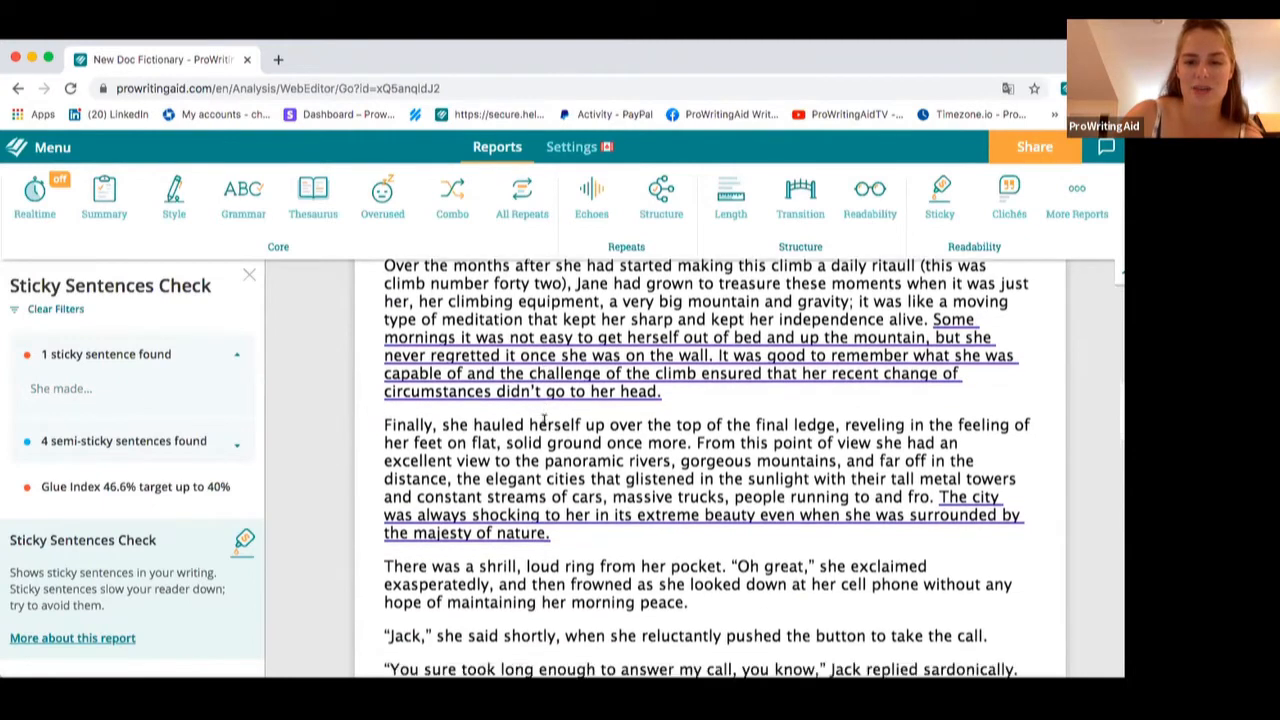
scroll(545, 423, up, 2)
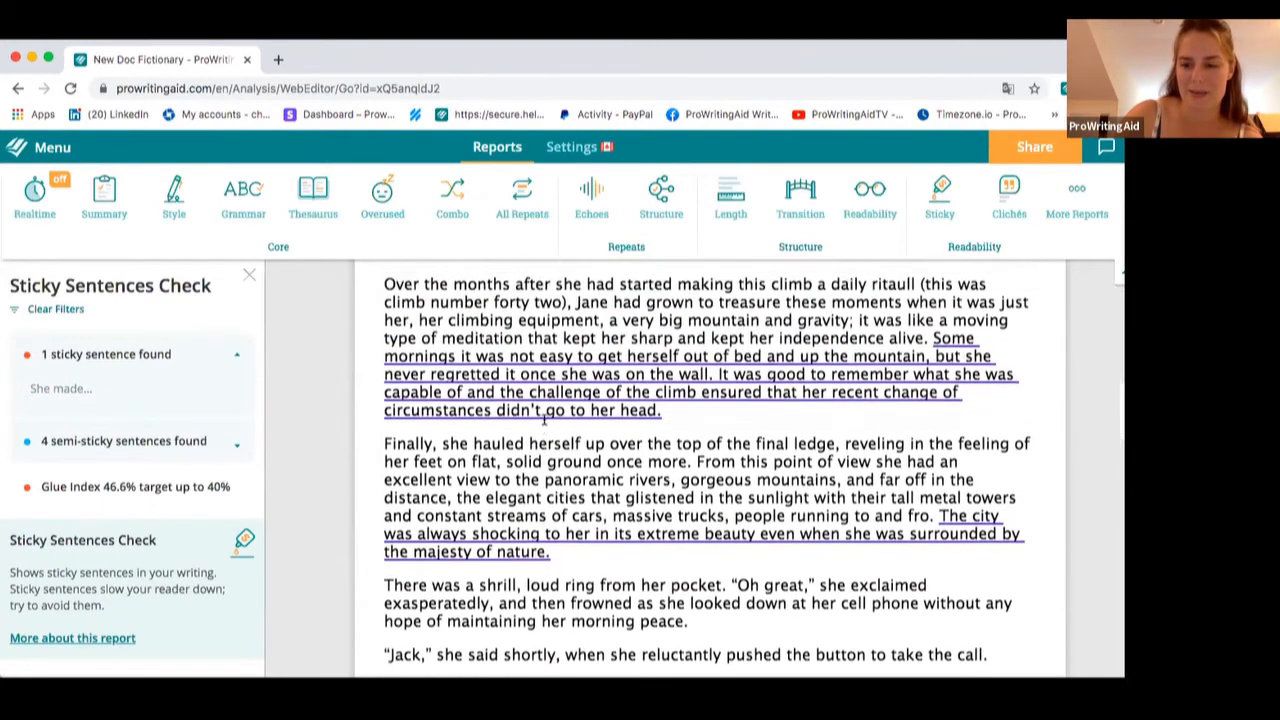
mouse_move(982, 509)
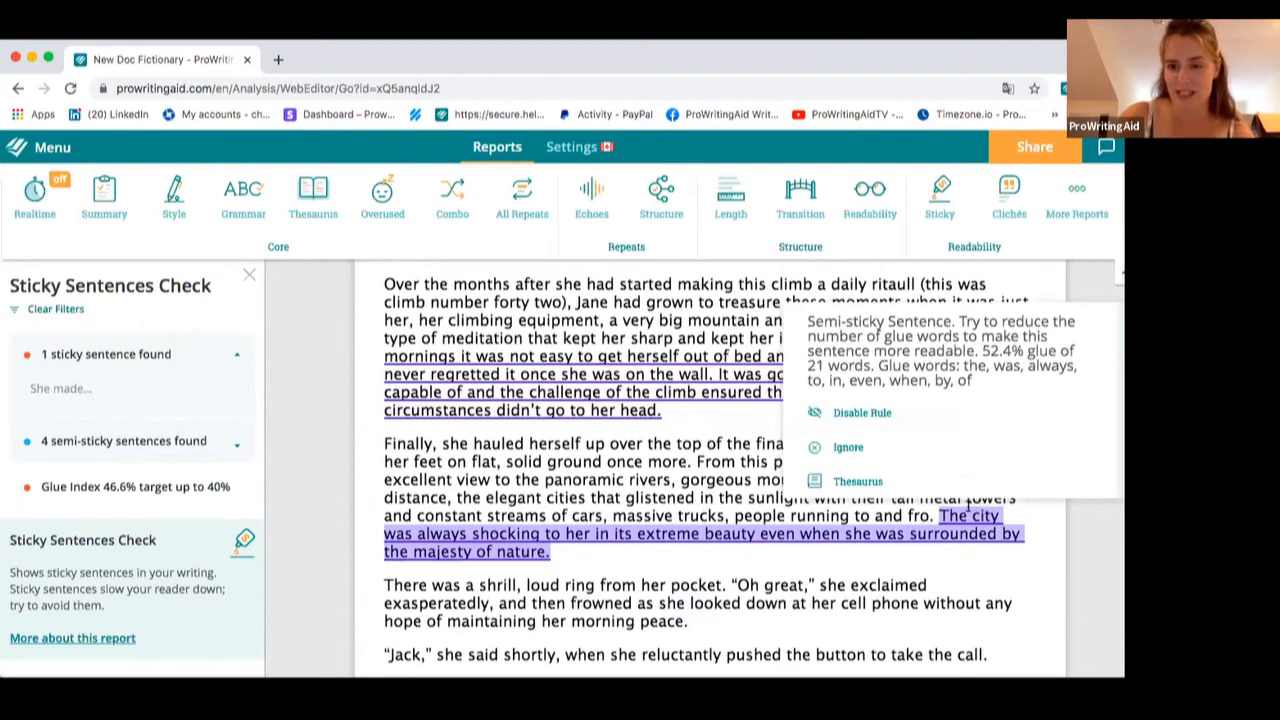
double_click(978, 516)
right_click(980, 518)
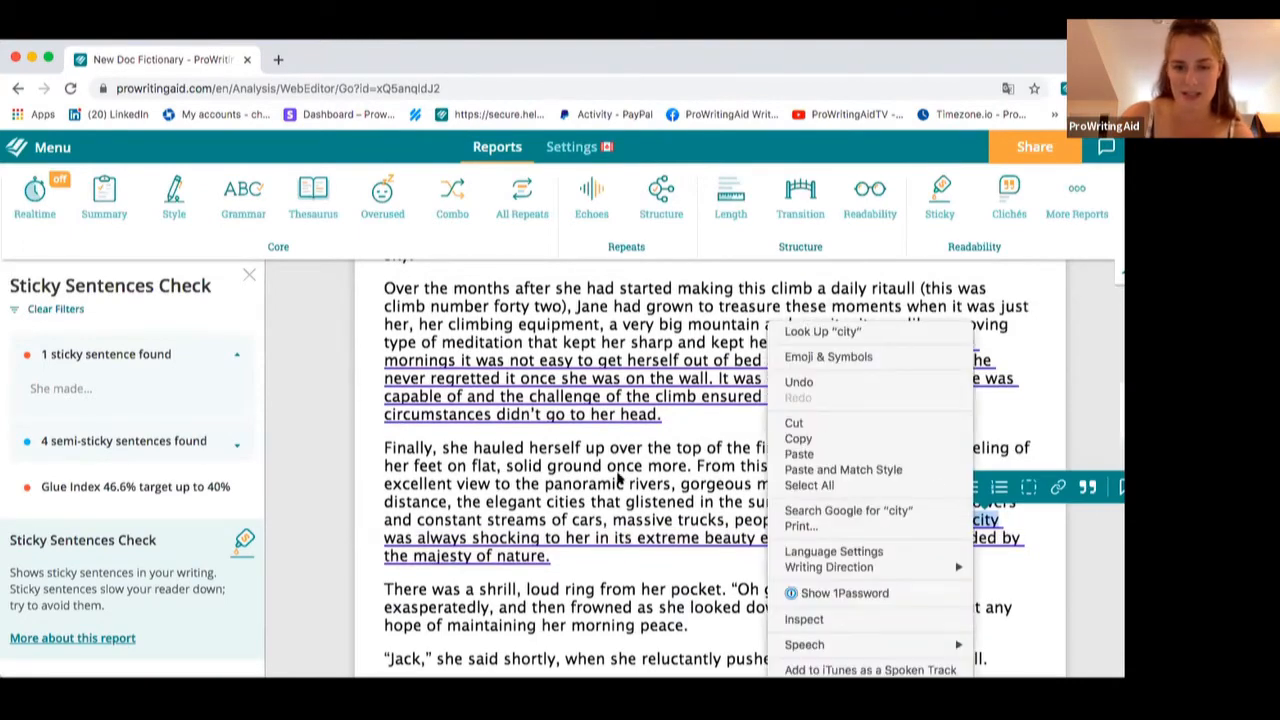
key(Escape)
Open the explanation article for the semi-sticky sentence about the city, read it, and close it
scroll(617, 477, down, 2)
mouse_move(994, 510)
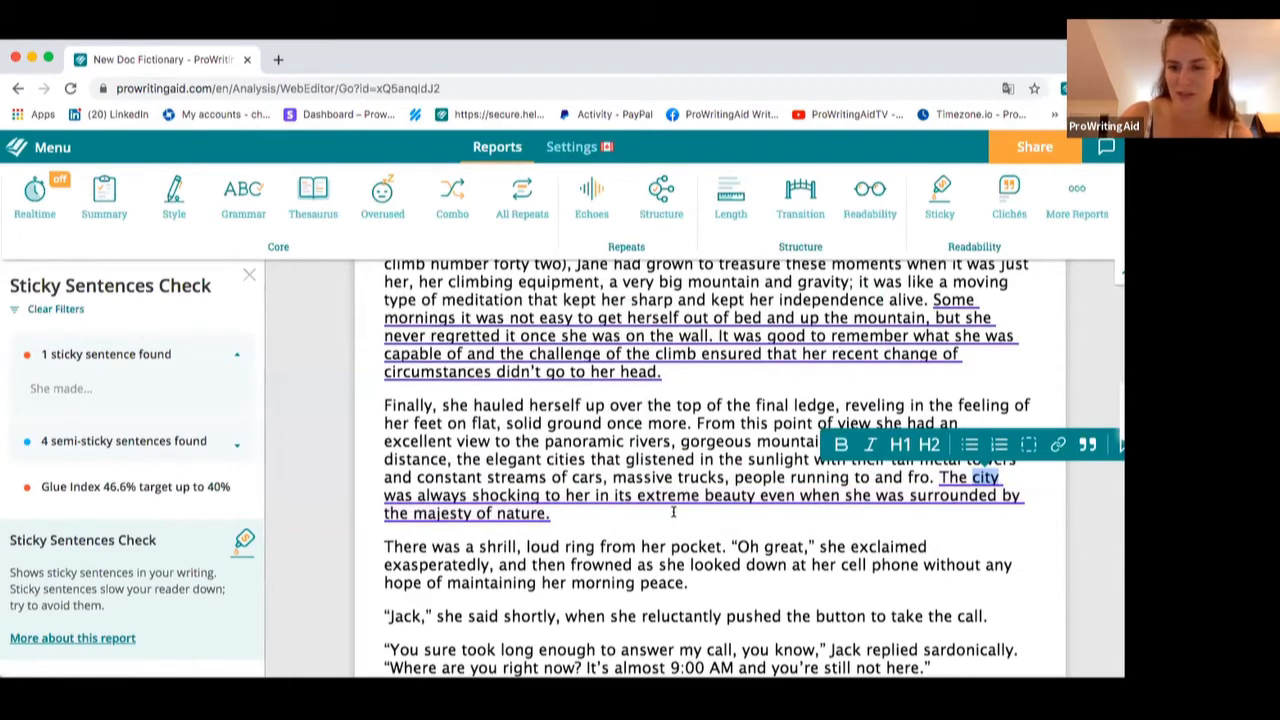
mouse_move(424, 506)
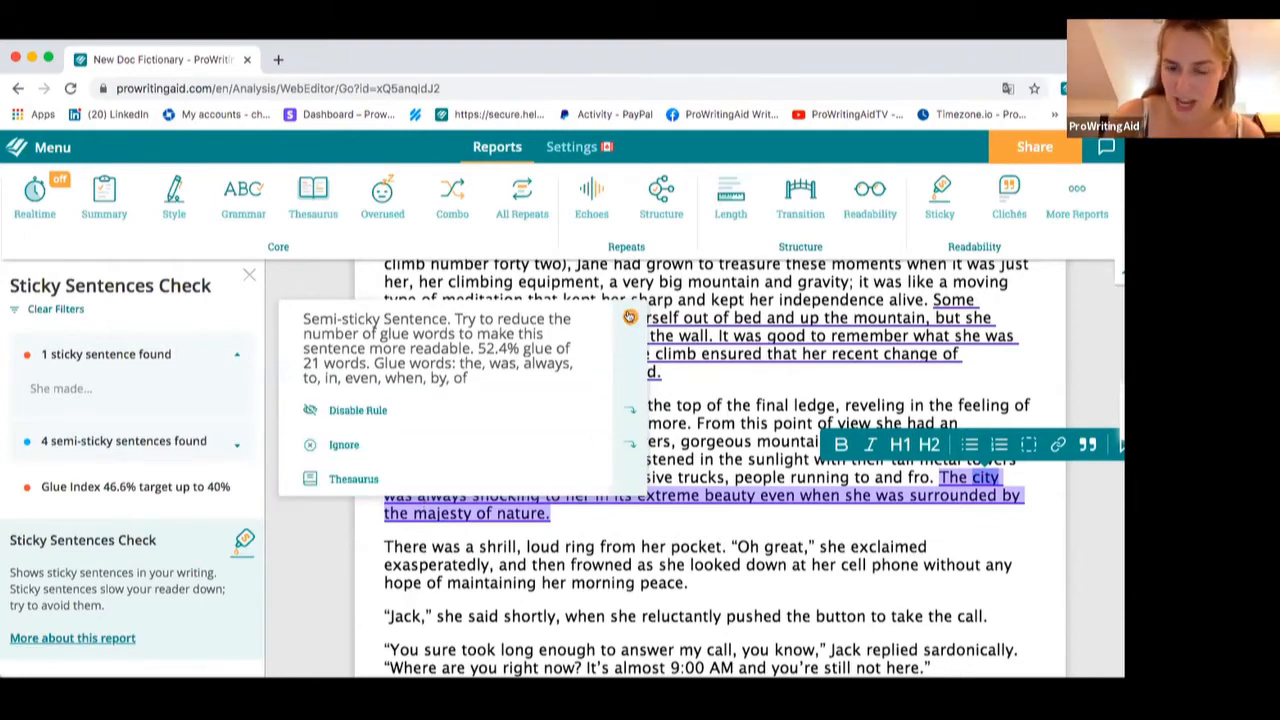
click(630, 316)
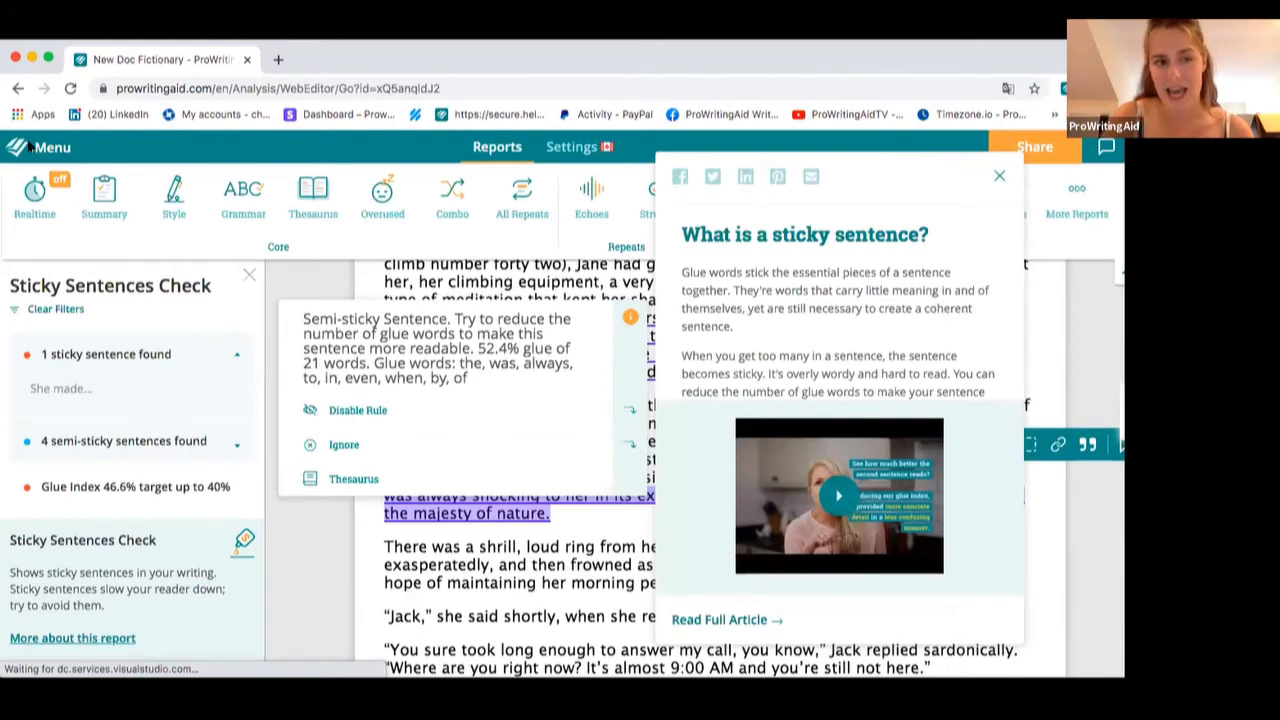
scroll(829, 372, down, 1)
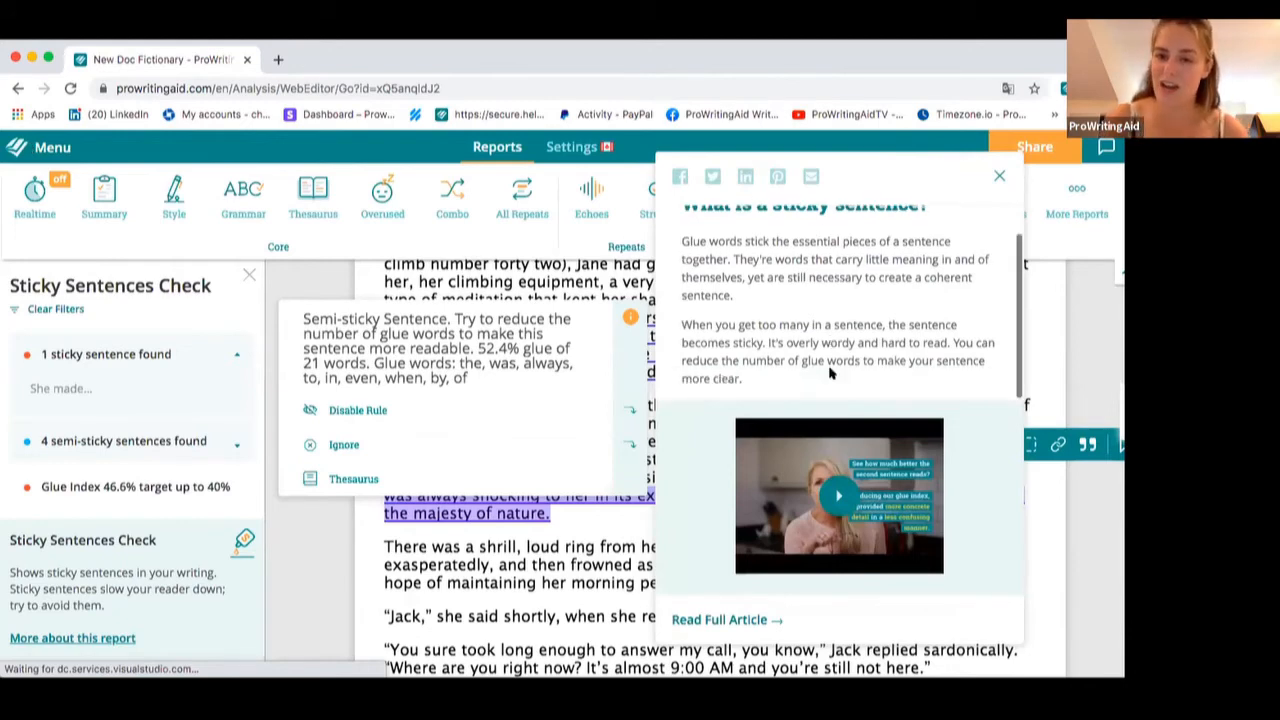
scroll(829, 372, up, 1)
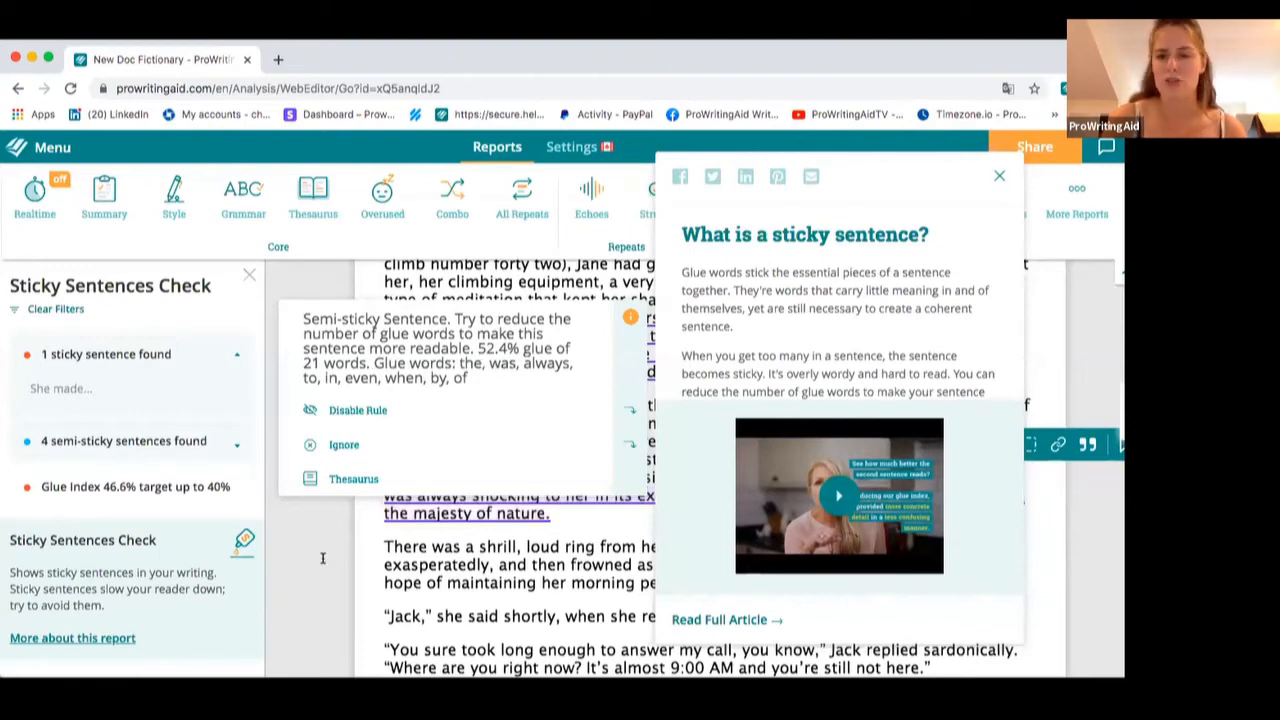
click(999, 175)
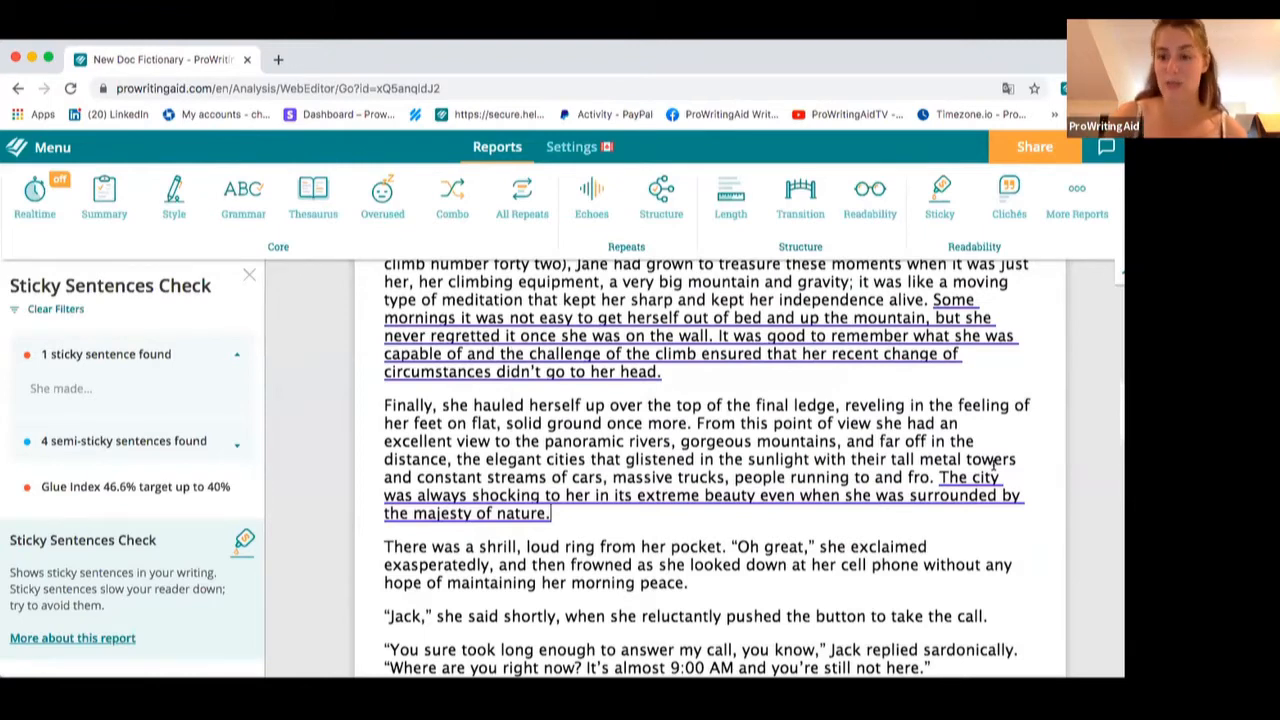
Replace "The city was always shocking to her" with "The city shocked her" in the final-ledge paragraph
mouse_move(975, 466)
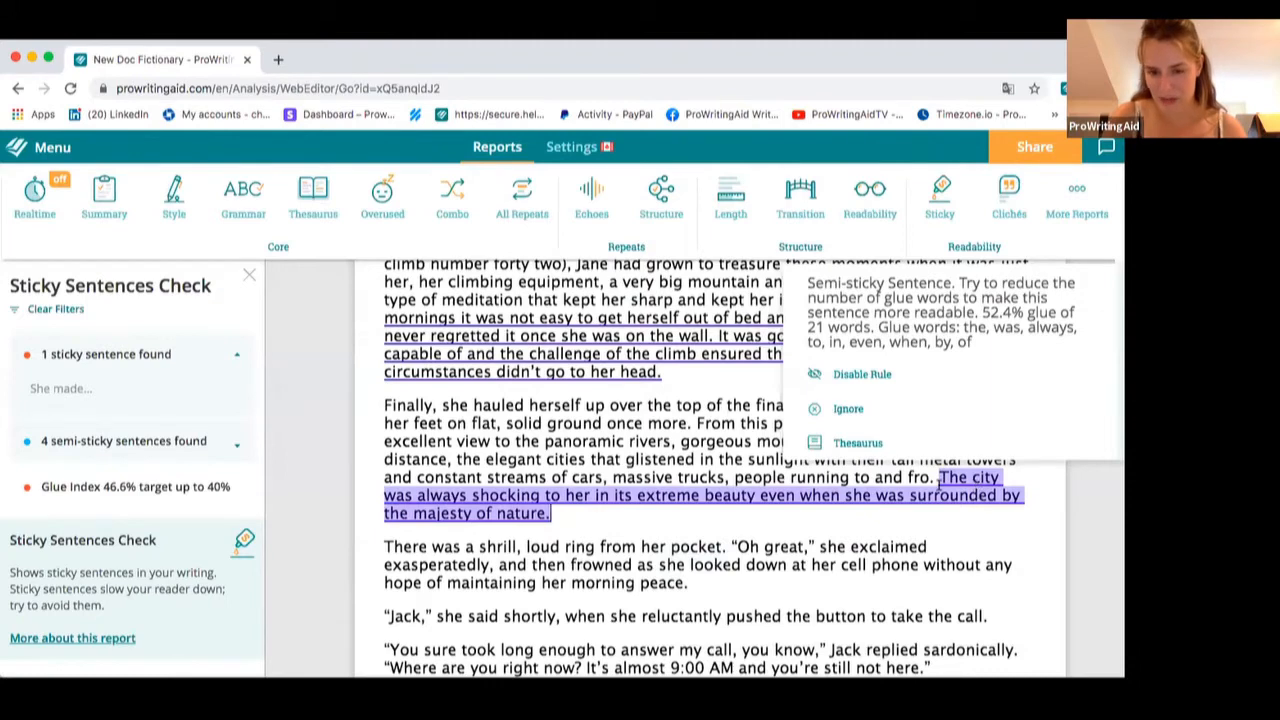
mouse_move(814, 495)
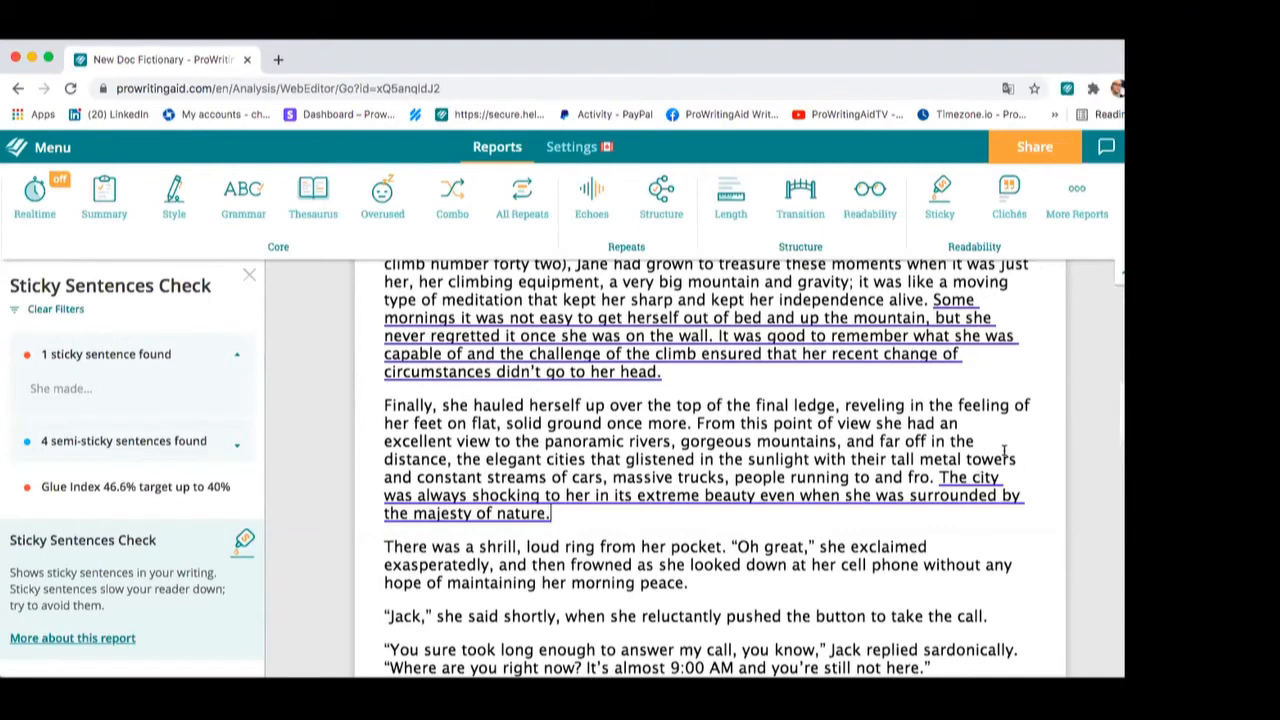
click(953, 473)
mouse_move(937, 475)
drag(938, 477, 590, 495)
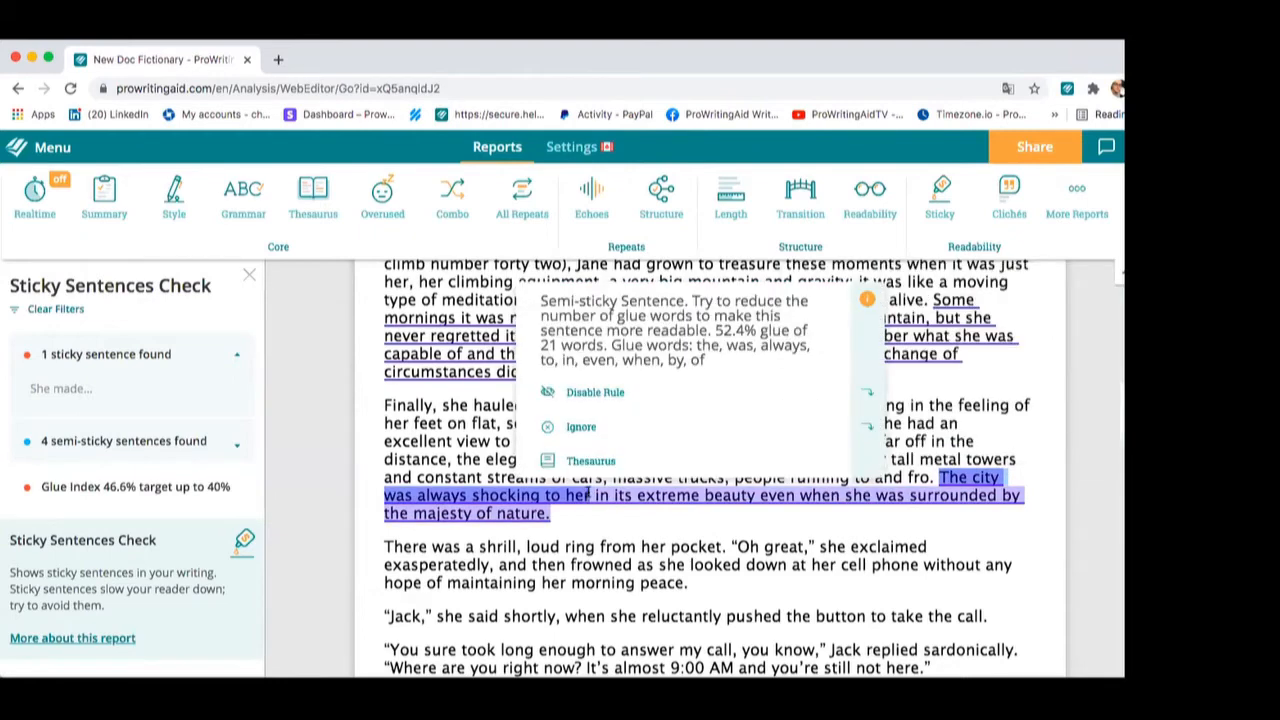
text(The ci)
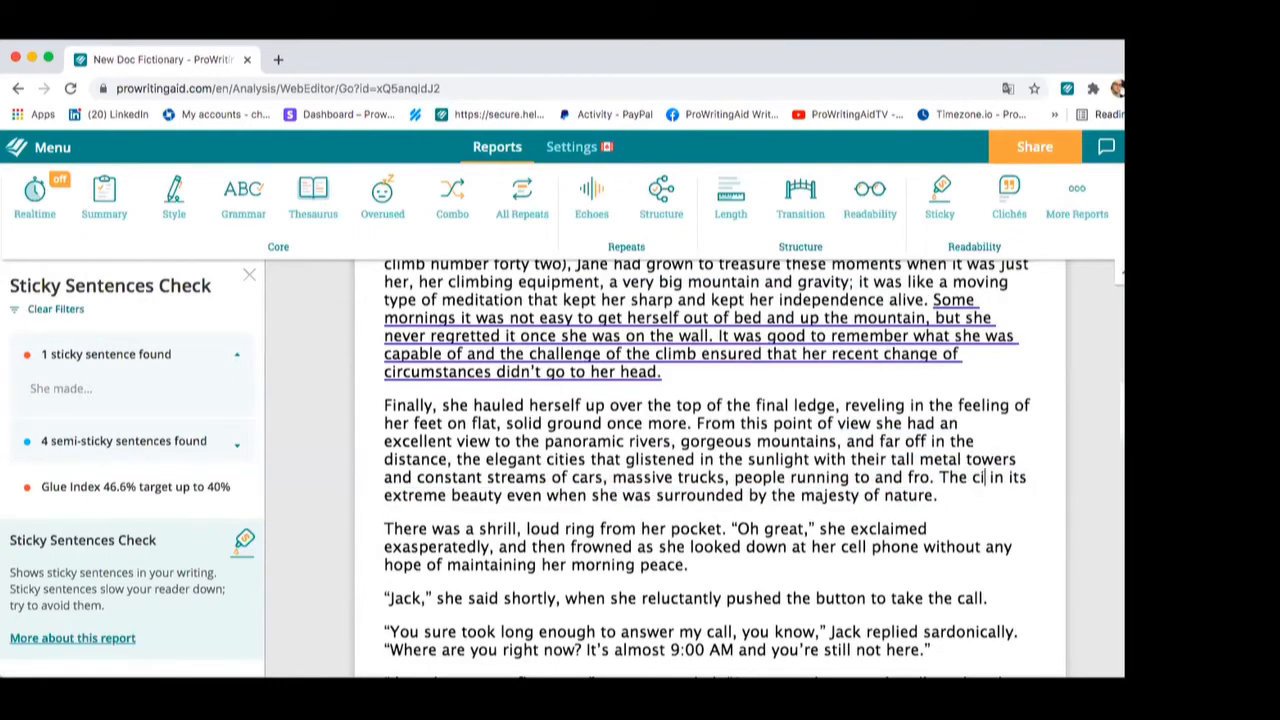
text(ty shocked)
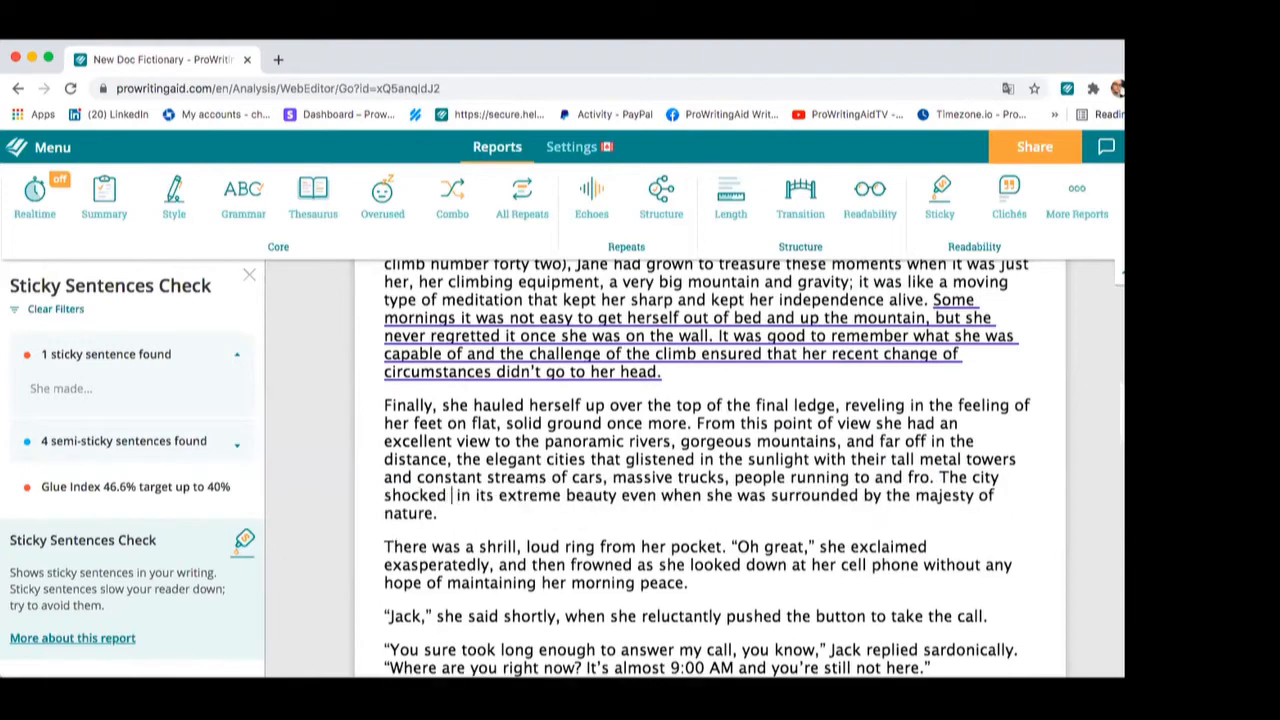
text( her)
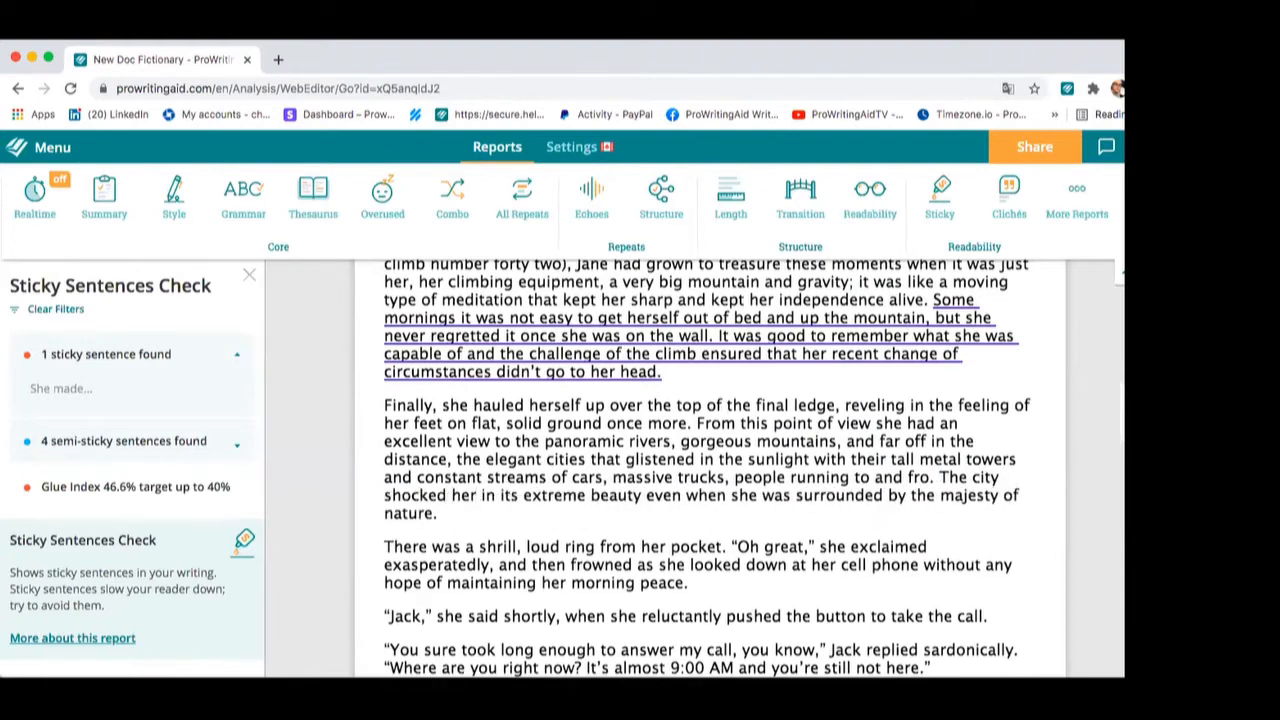
click(627, 494)
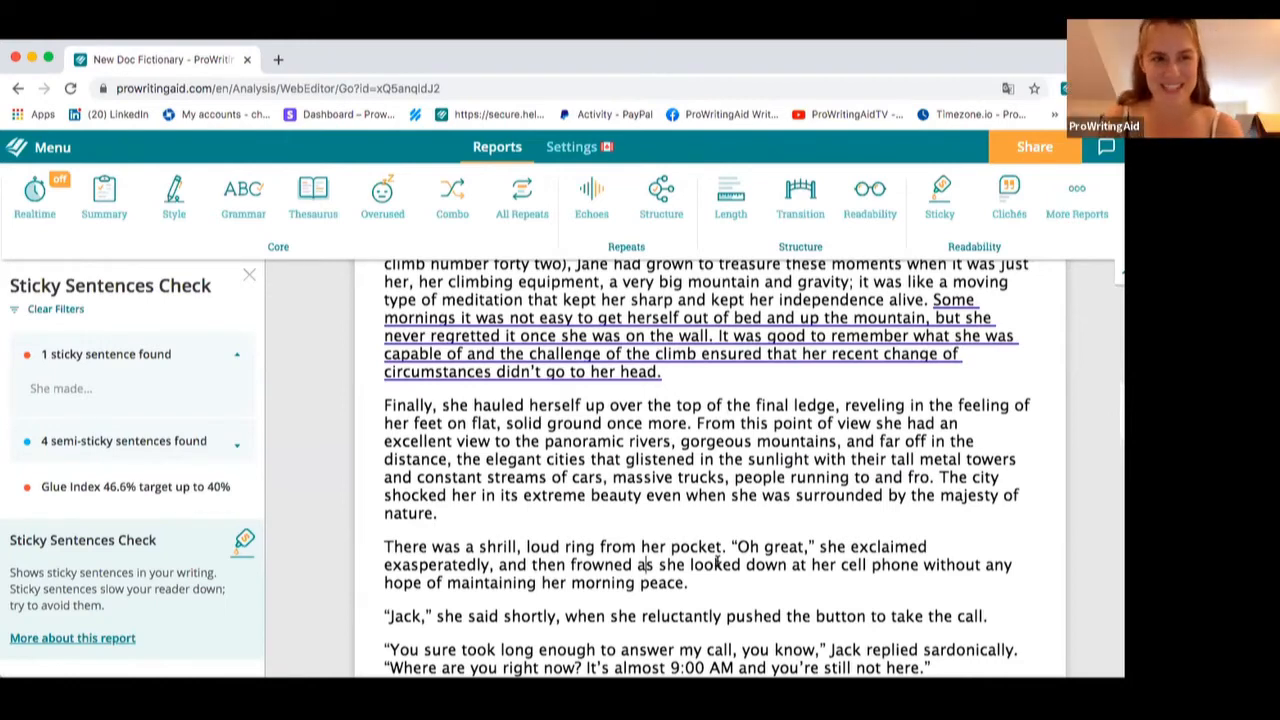
Scroll through the rest of the document and close the Sticky Sentences report
scroll(585, 443, down, 2)
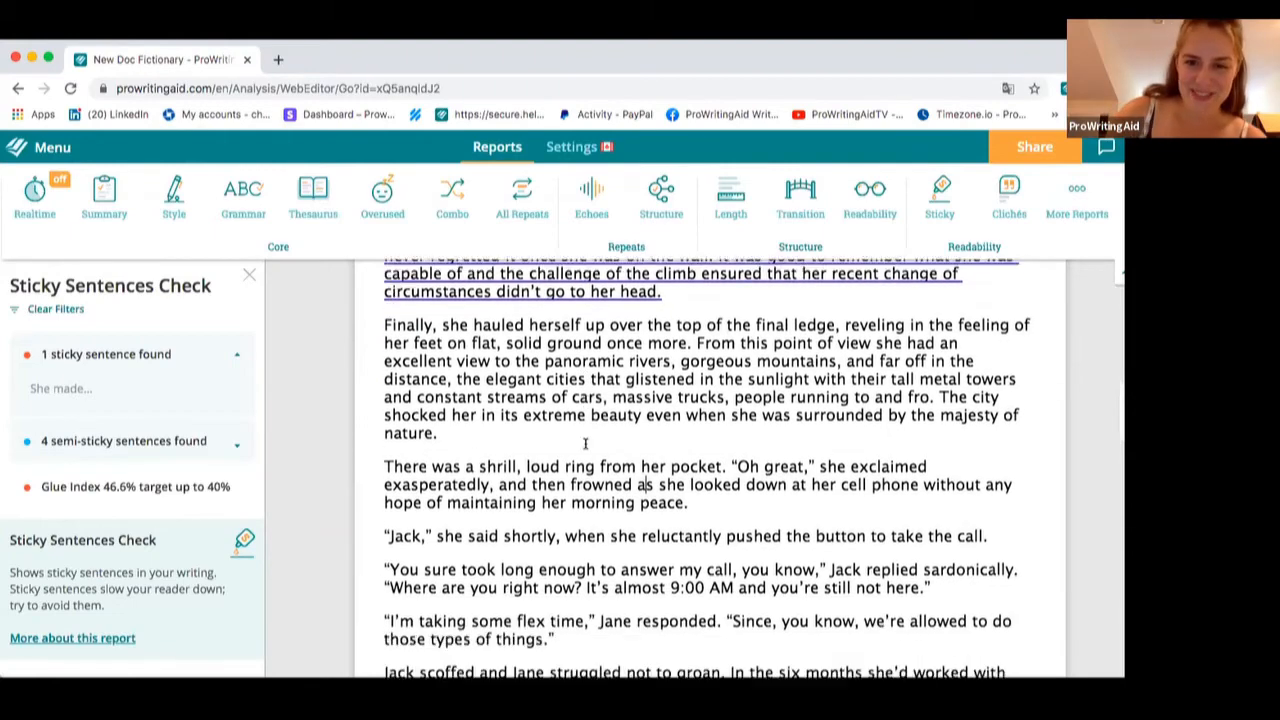
scroll(585, 443, down, 10)
scroll(585, 443, up, 6)
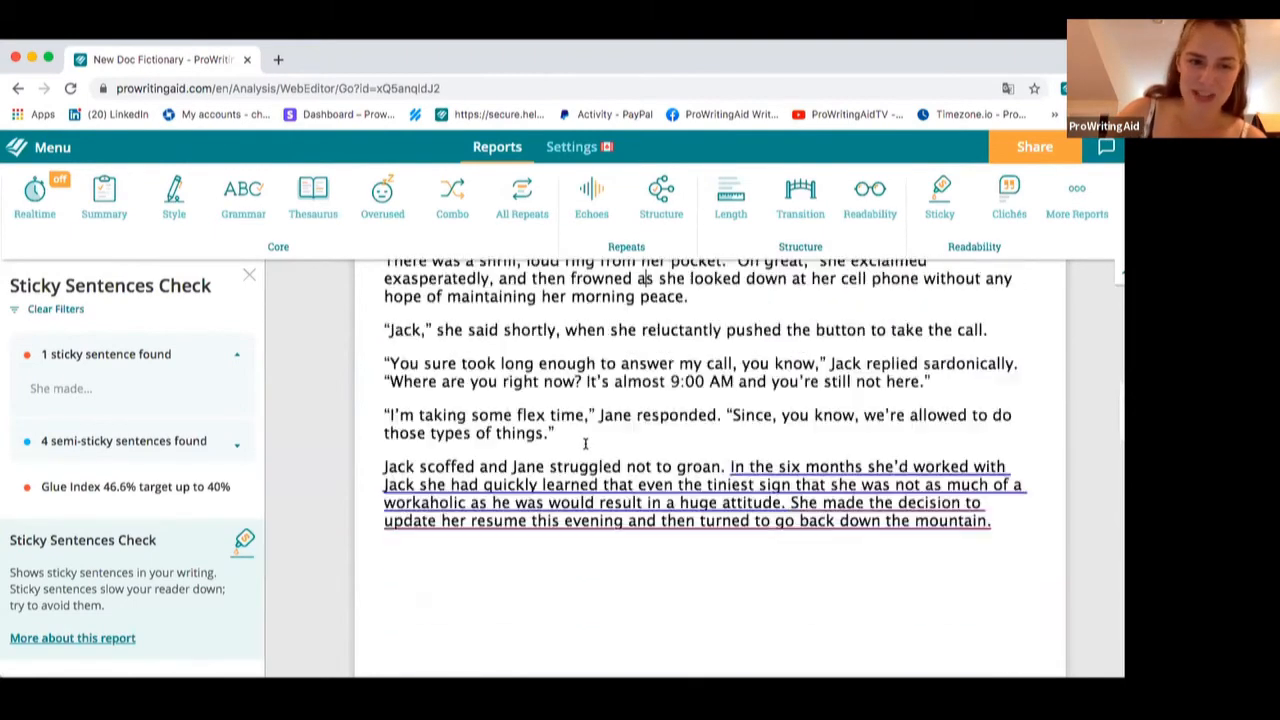
scroll(585, 443, up, 15)
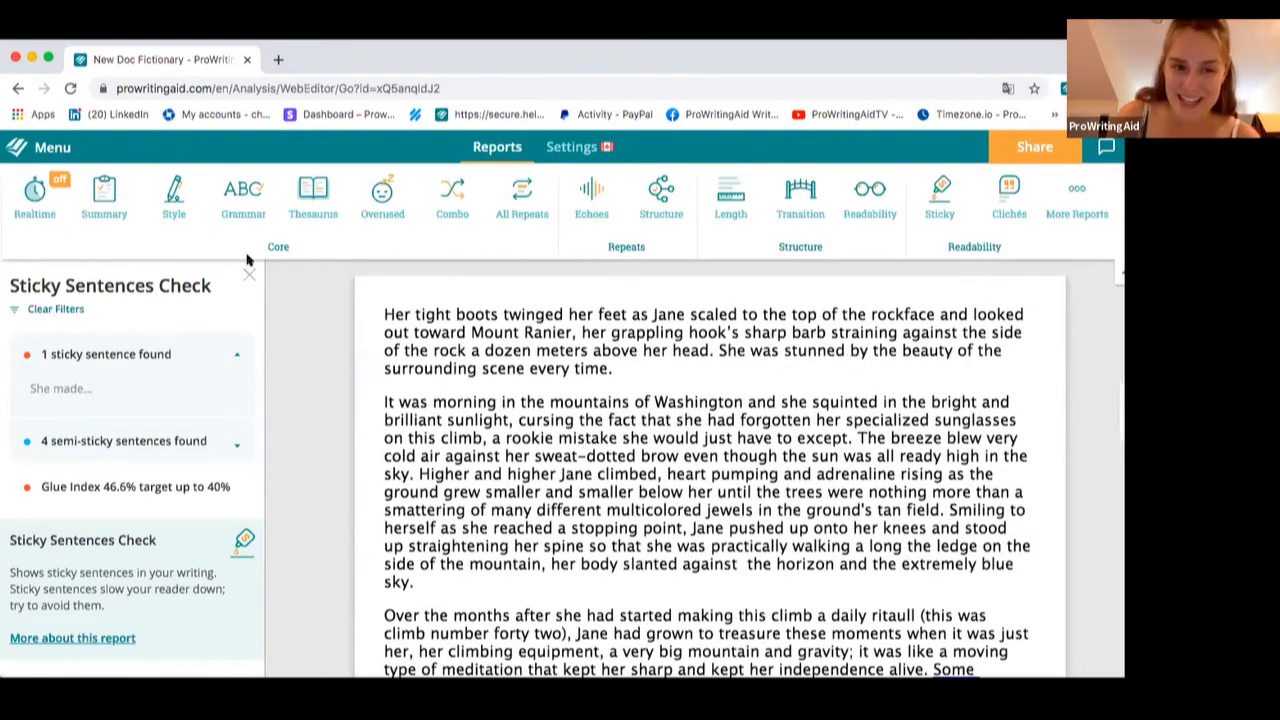
click(249, 273)
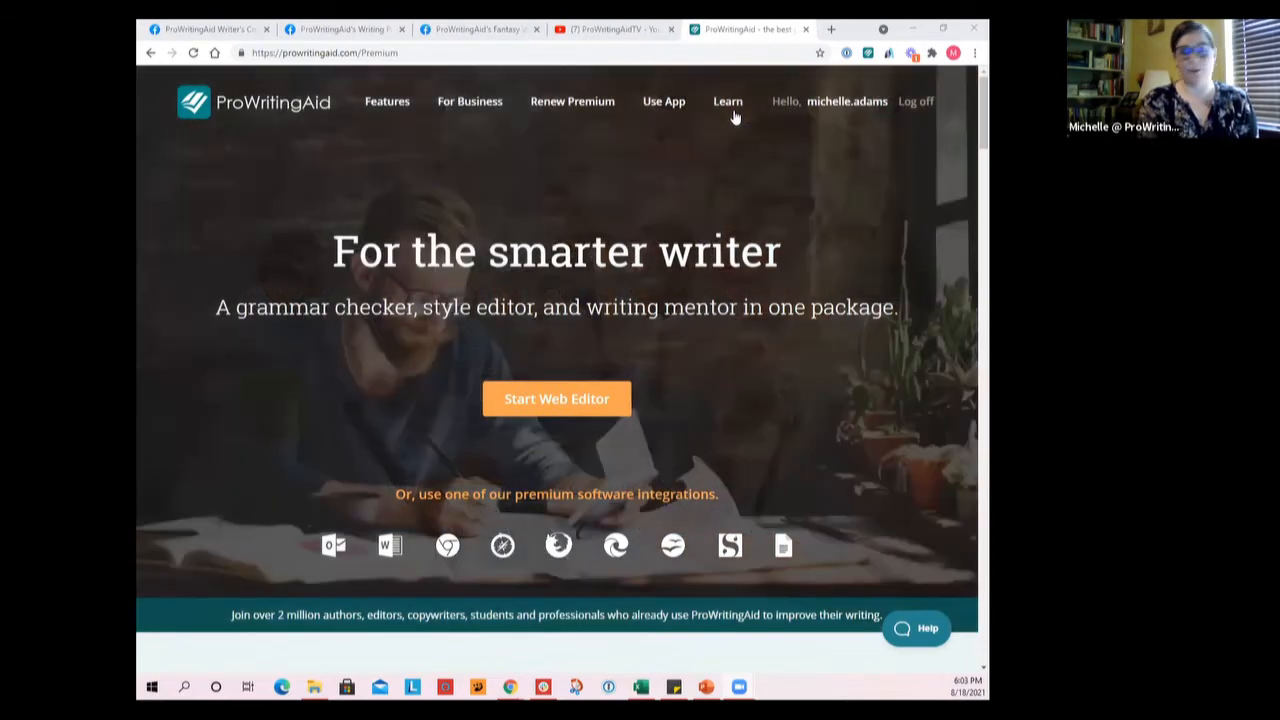
Open the ProWritingAid Blog from the website's Learn menu and scroll to its categories
mouse_move(735, 117)
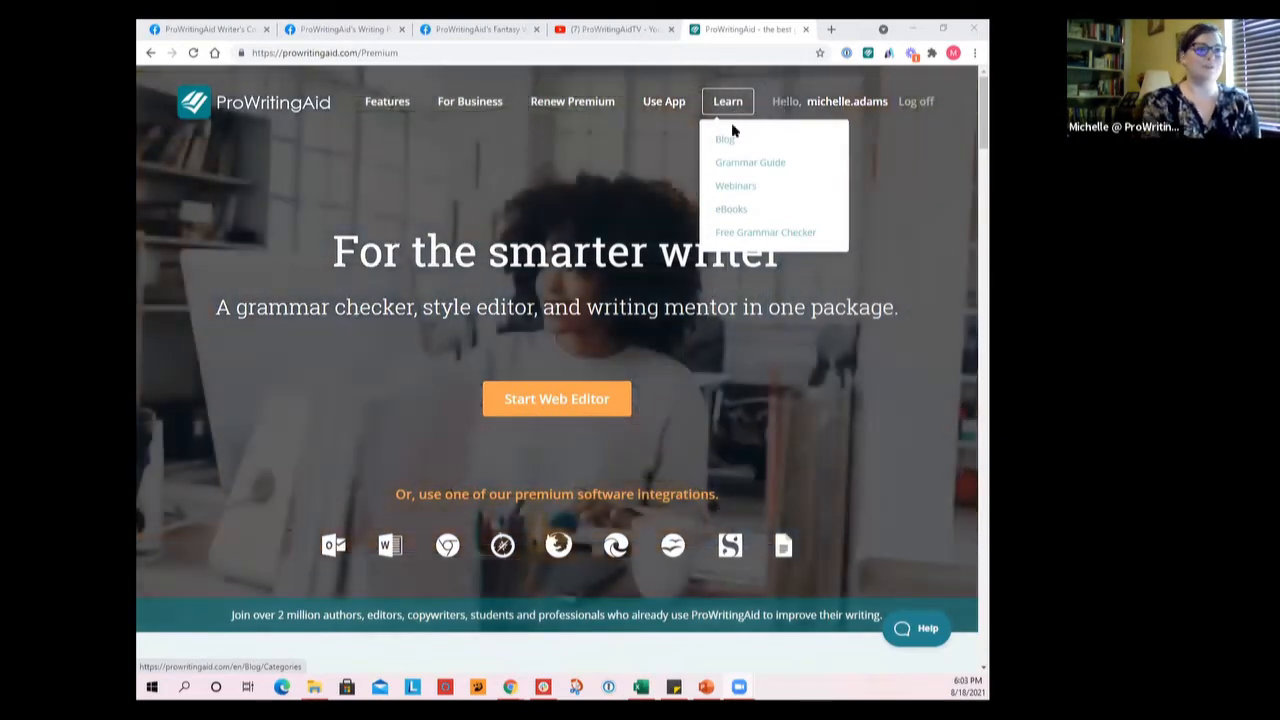
click(732, 139)
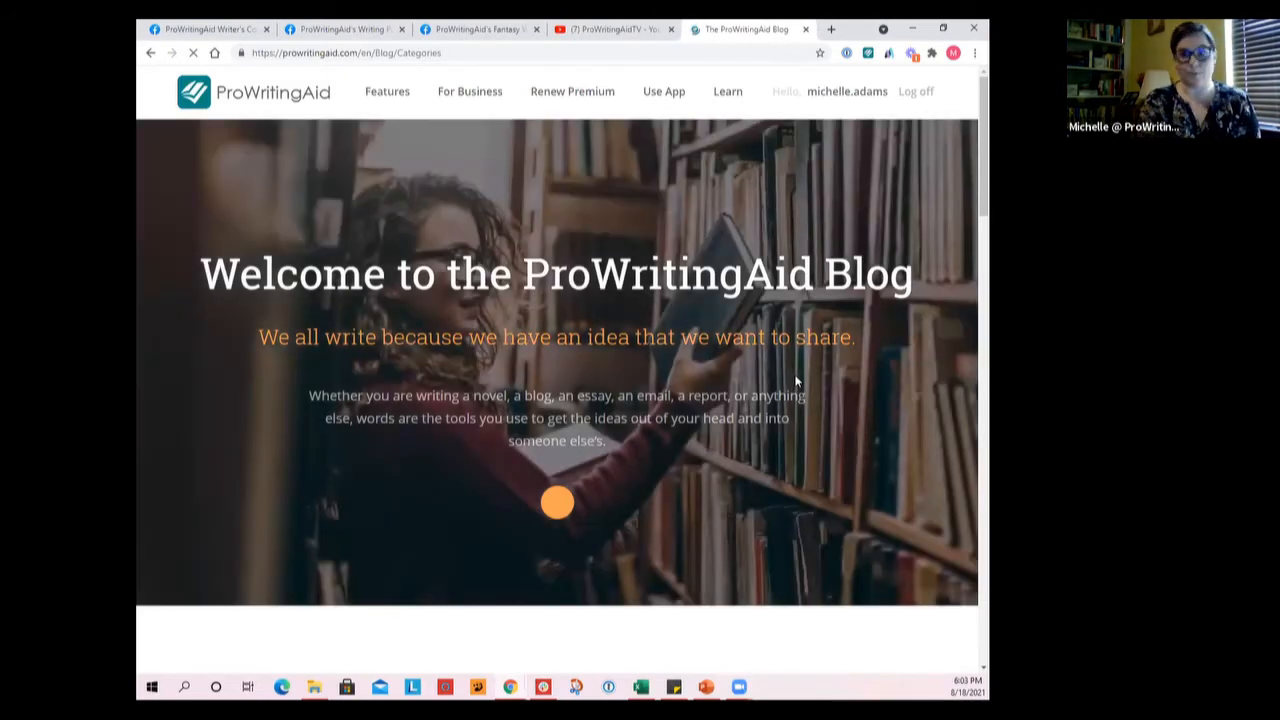
scroll(796, 381, down, 3)
scroll(796, 381, down, 2)
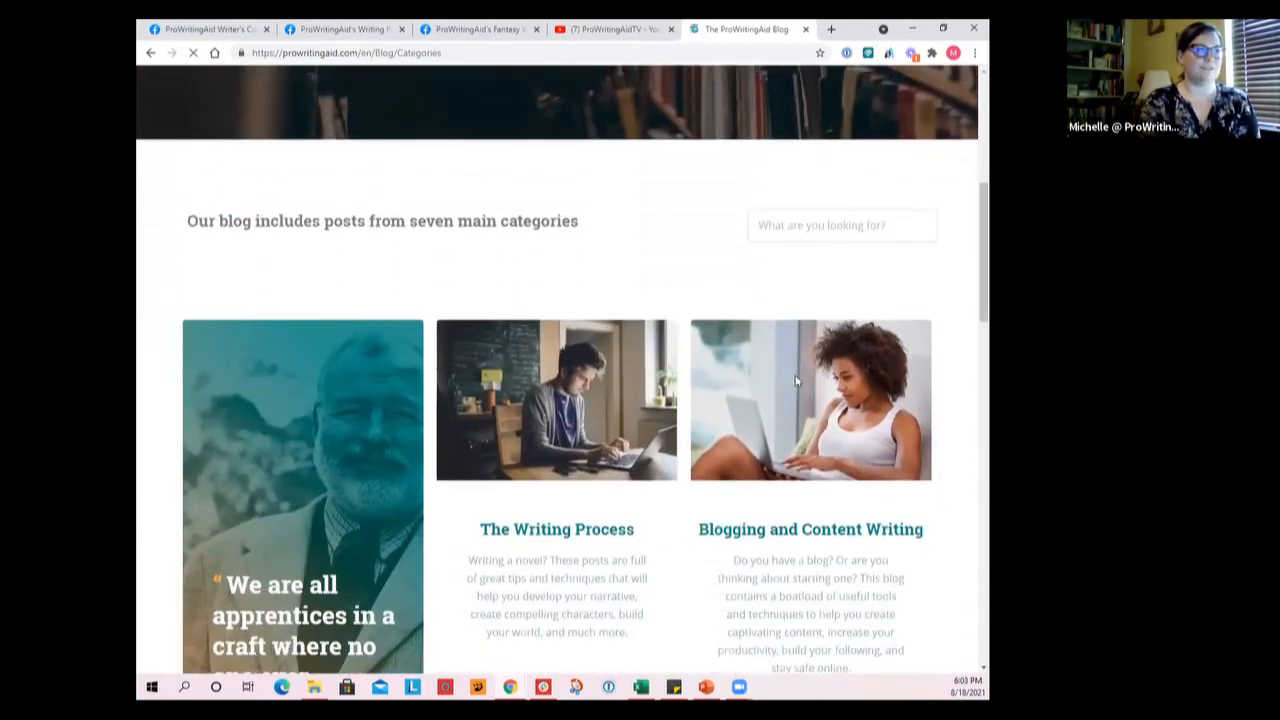
Browse the blog's post categories and return to the top of the page
scroll(796, 380, down, 2)
scroll(796, 380, down, 1)
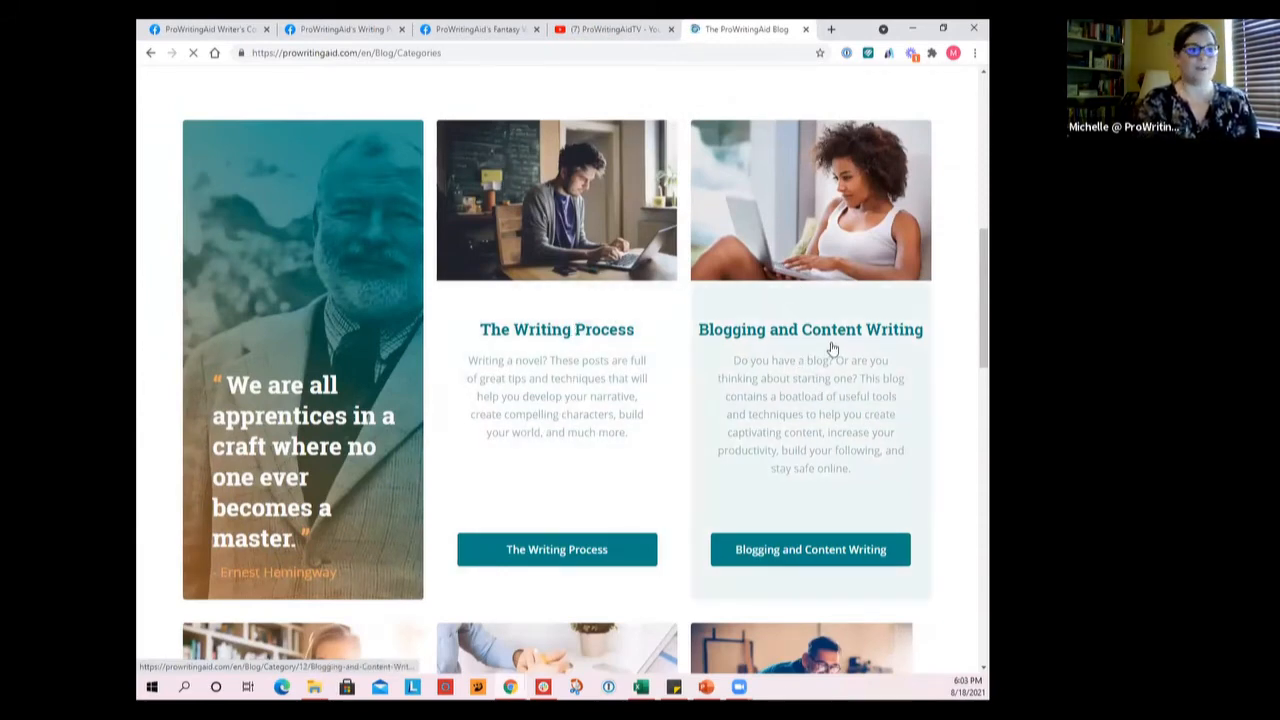
scroll(846, 360, down, 1)
scroll(851, 366, down, 5)
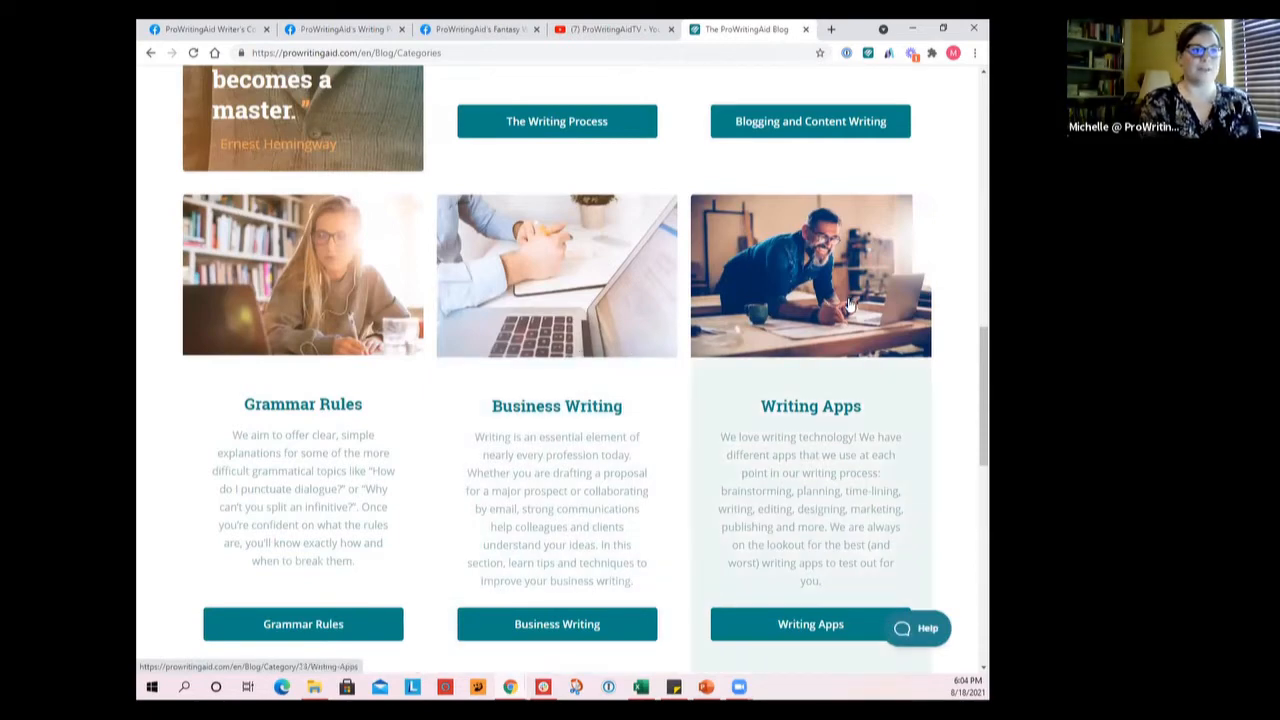
scroll(848, 303, down, 5)
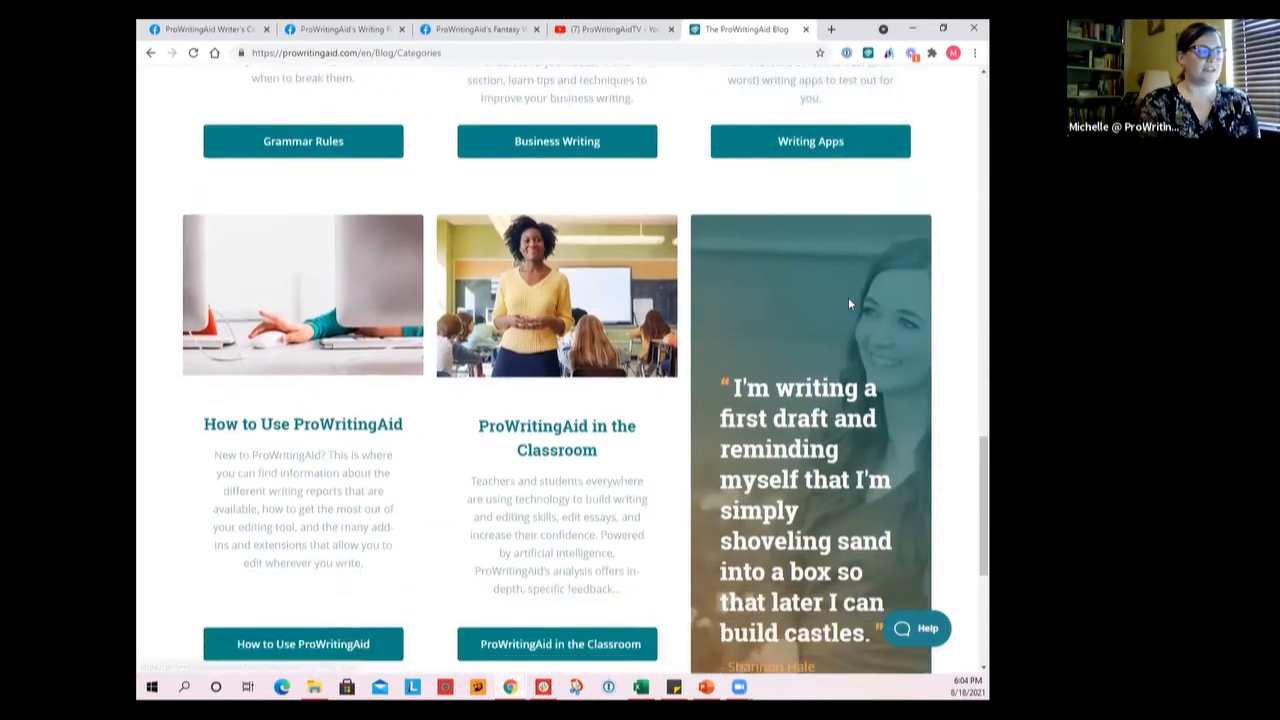
scroll(850, 304, down, 1)
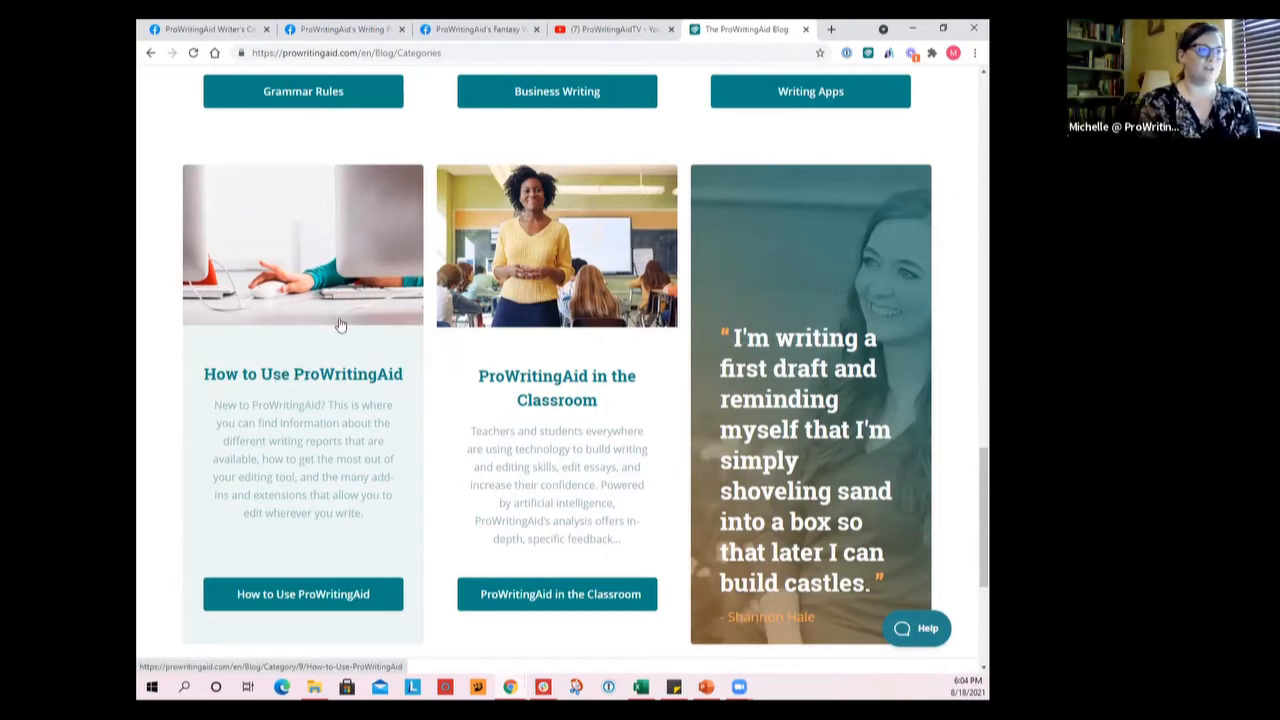
scroll(558, 340, down, 3)
scroll(560, 347, up, 1)
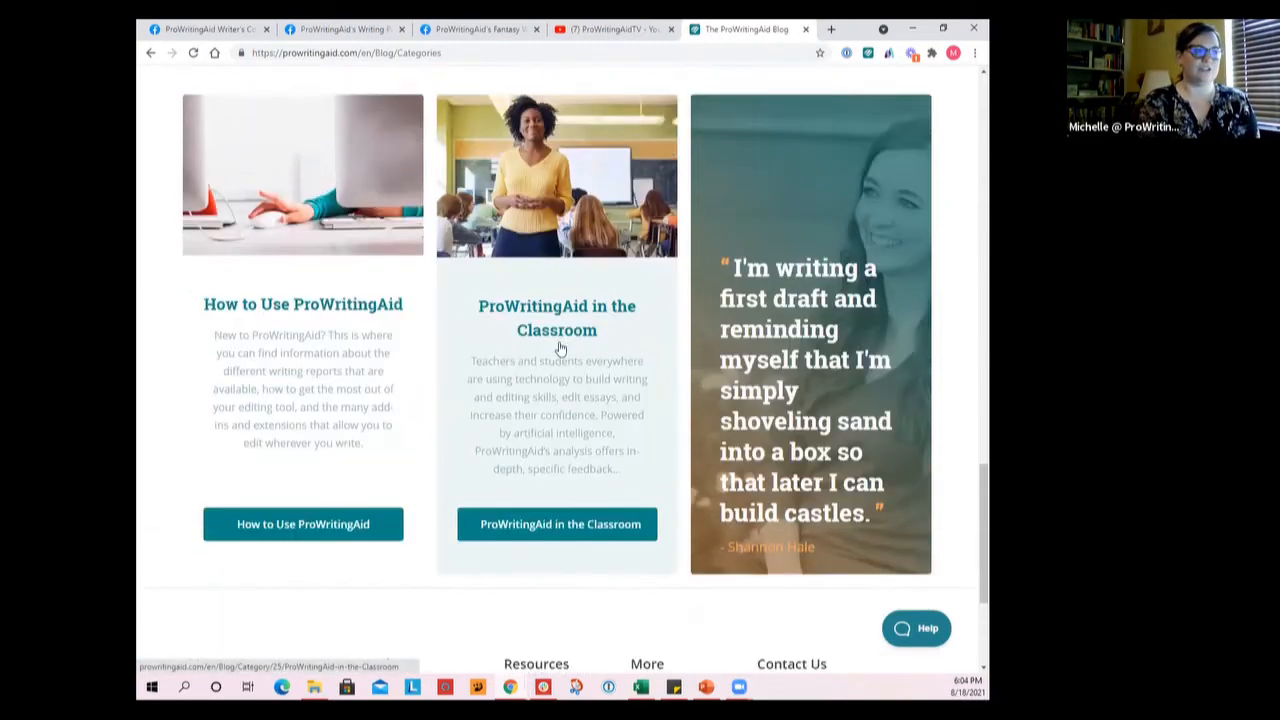
scroll(560, 347, up, 1)
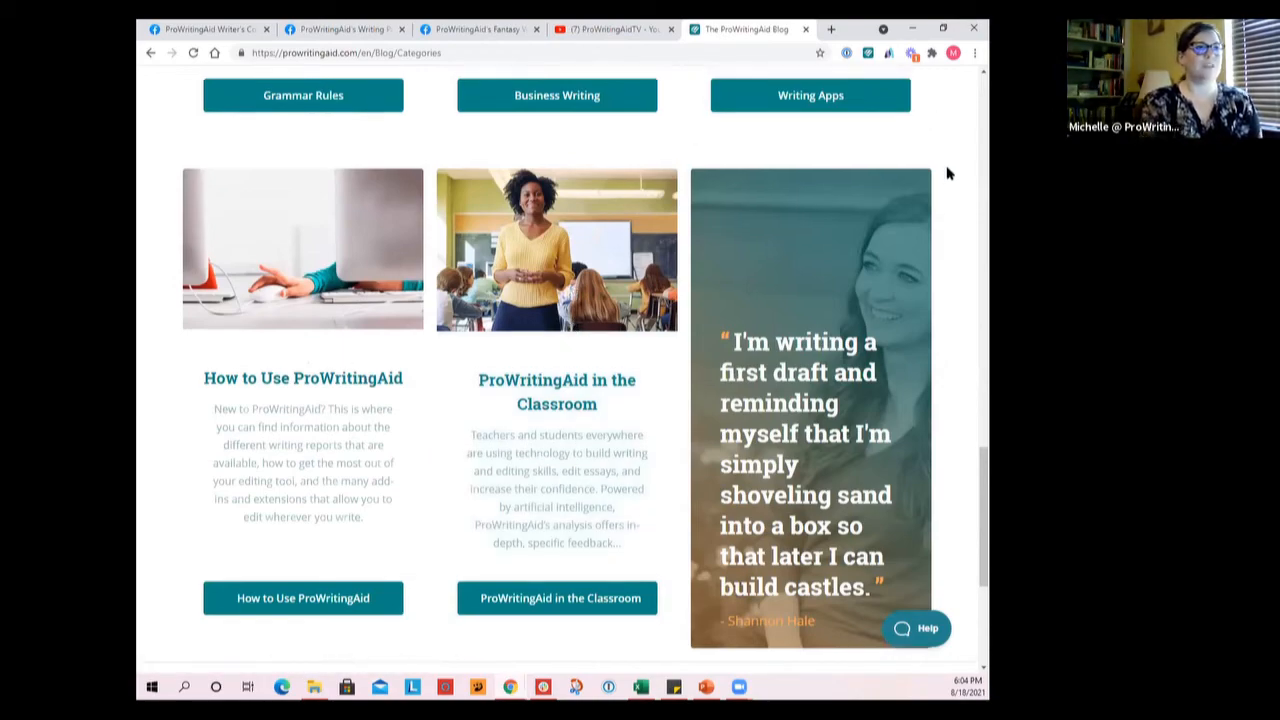
scroll(946, 171, up, 7)
scroll(948, 173, up, 10)
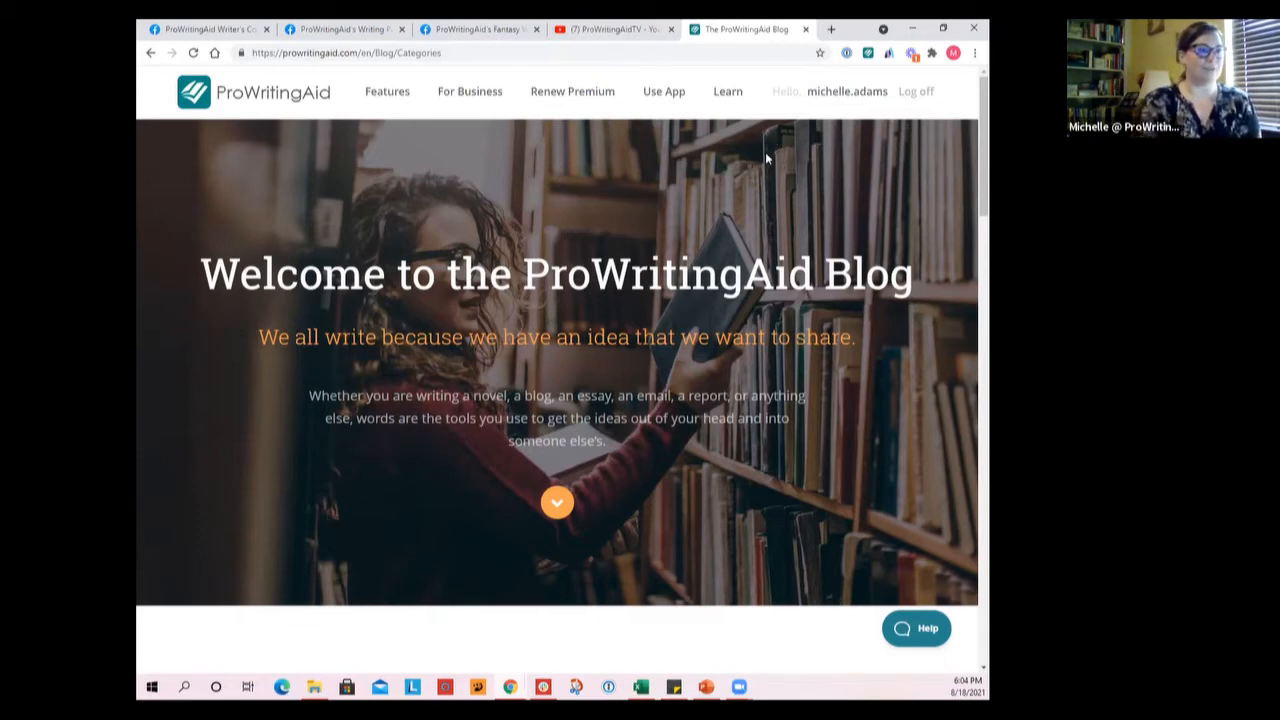
Go back to the previous page and open the Grammar Guide from the website's Learn menu
click(151, 54)
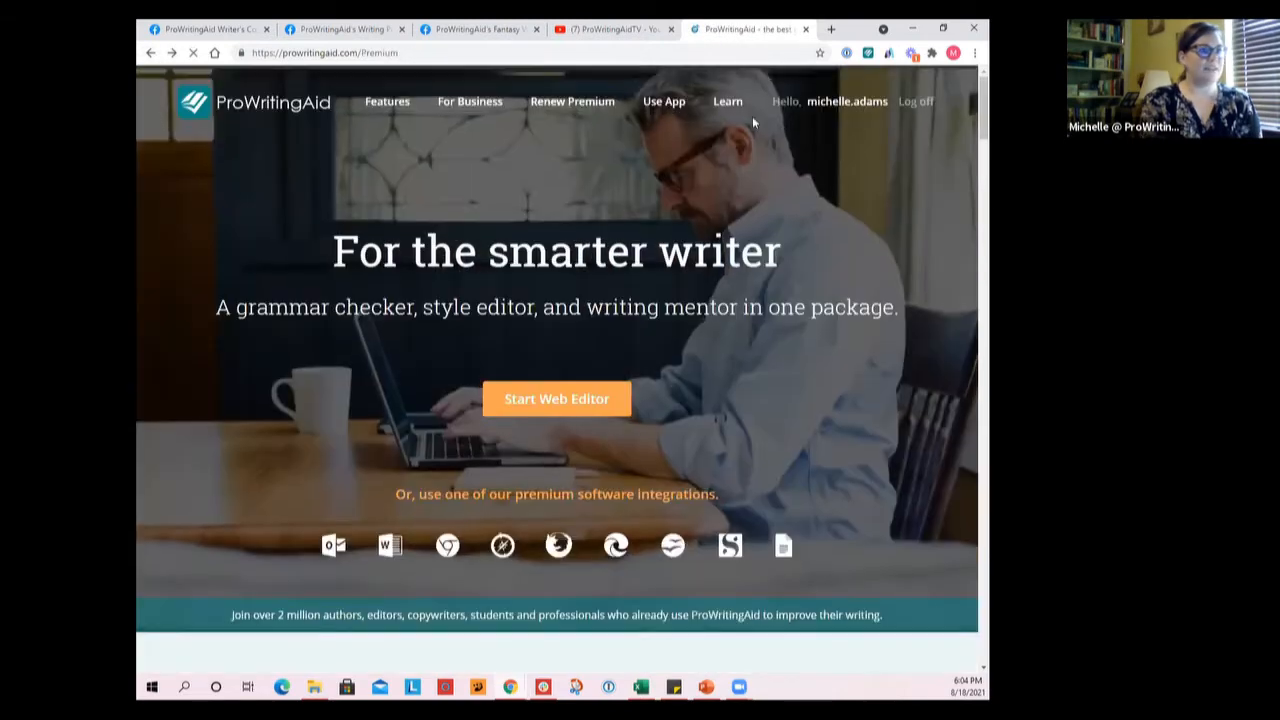
mouse_move(740, 110)
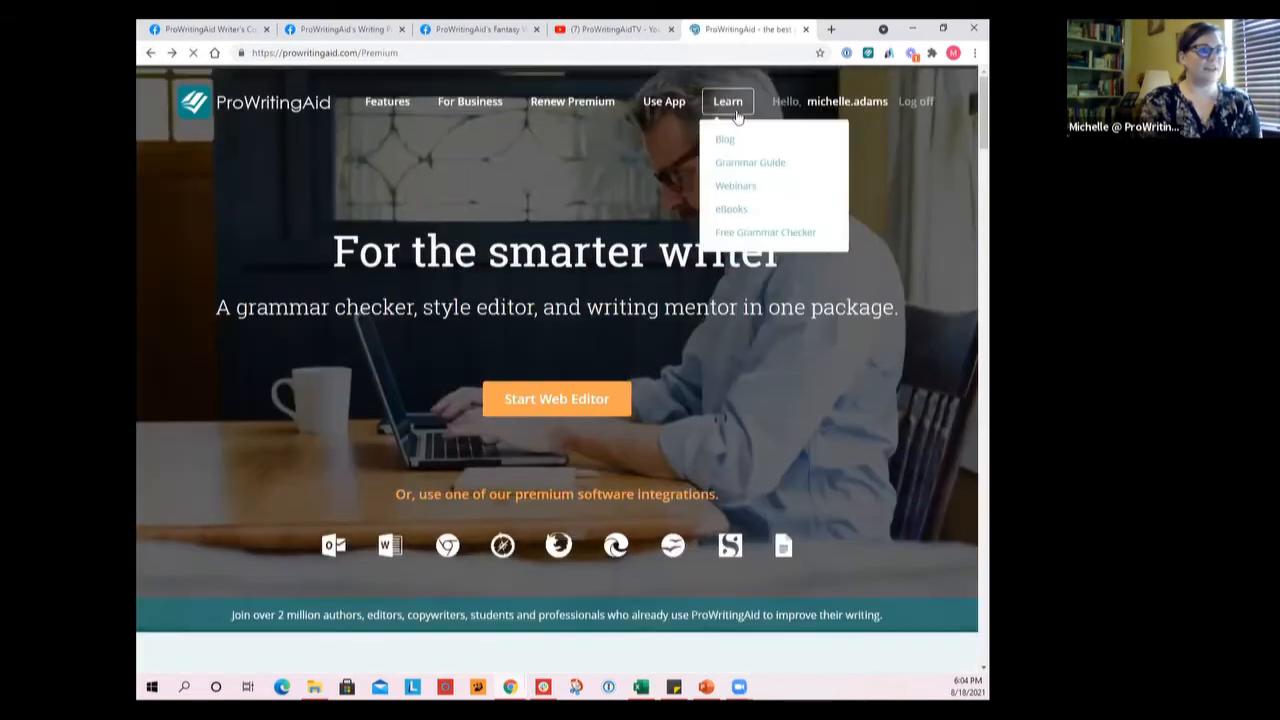
click(757, 166)
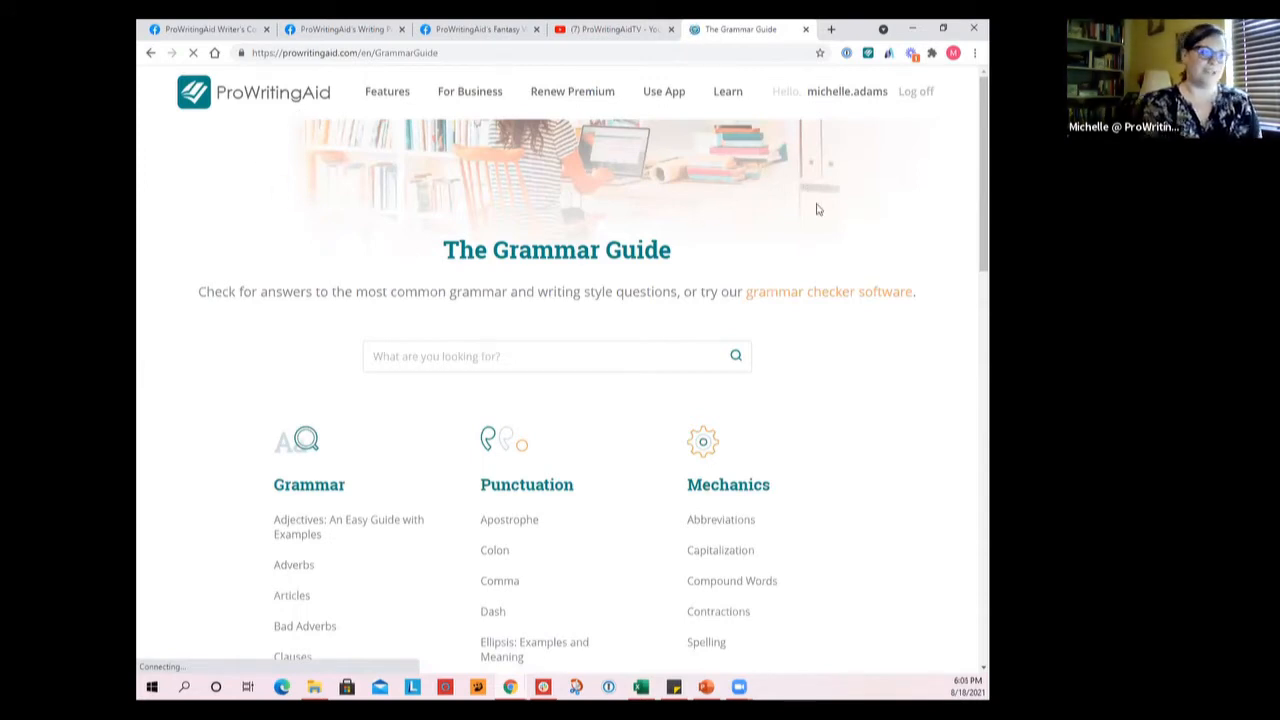
Scroll through the Grammar Guide's topic lists and open the "Adjectives: An Easy Guide with Examples" article
scroll(812, 200, down, 2)
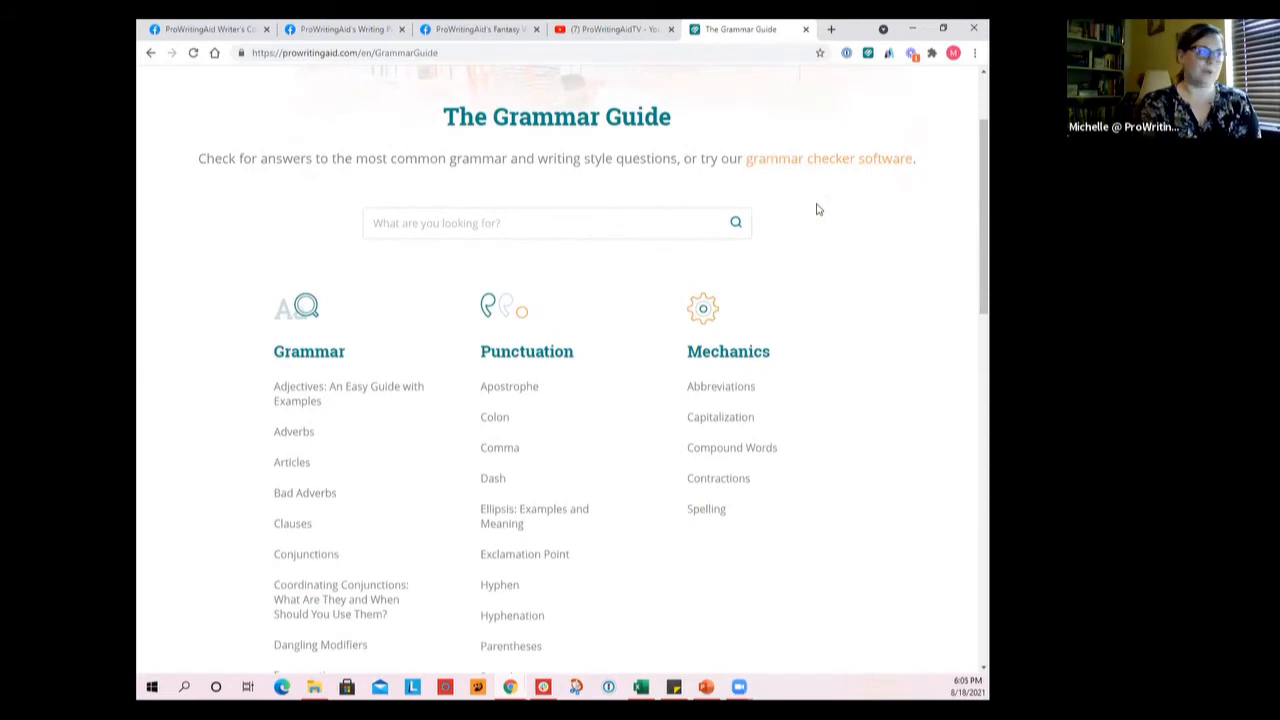
scroll(817, 209, down, 2)
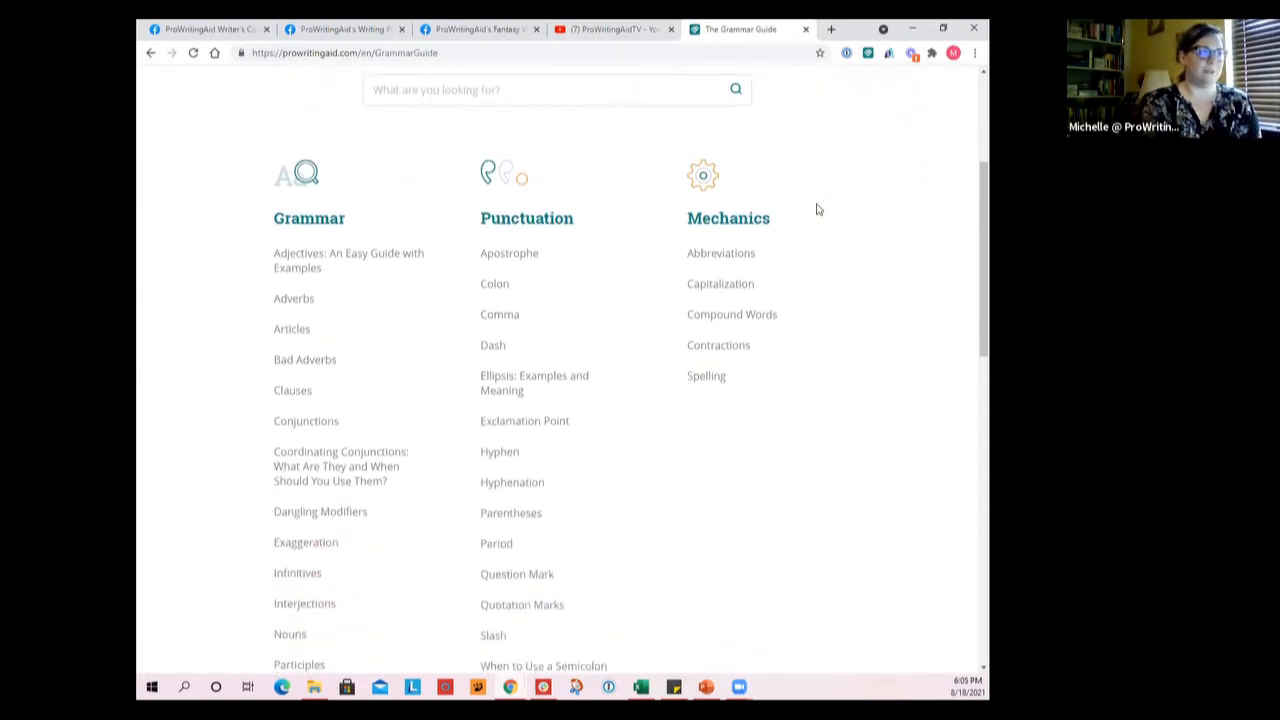
scroll(751, 274, down, 5)
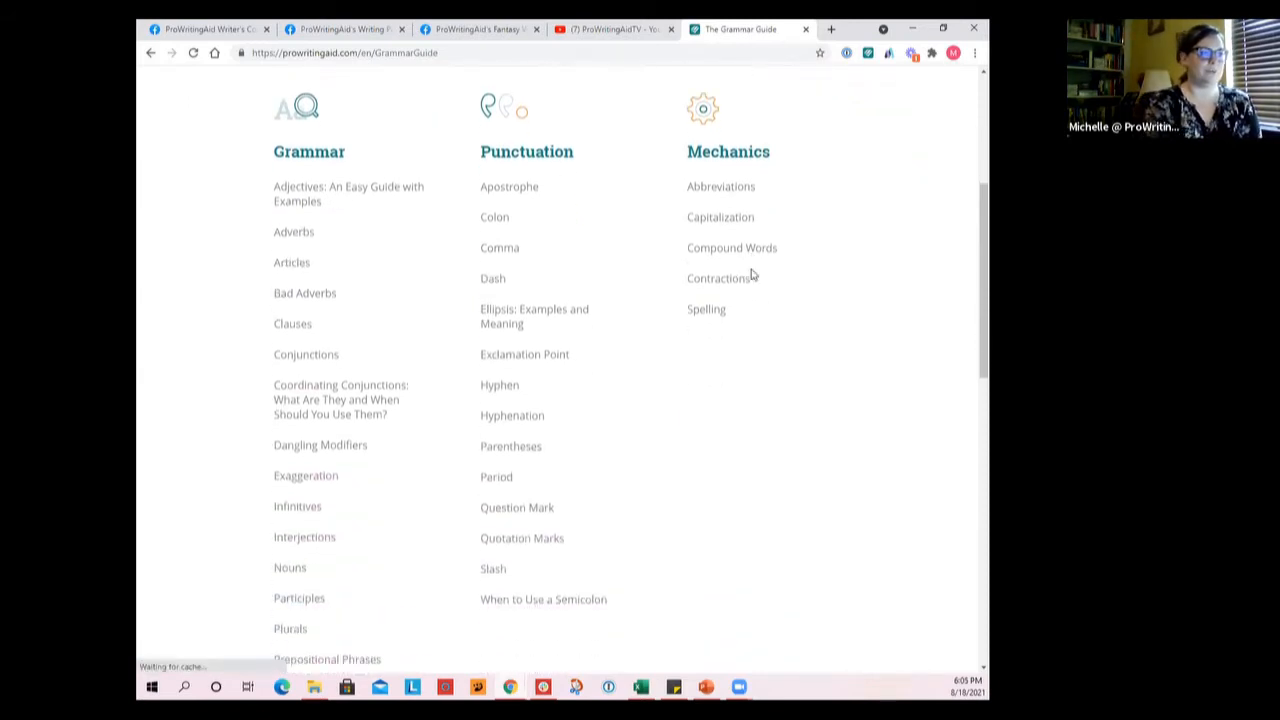
scroll(751, 274, down, 5)
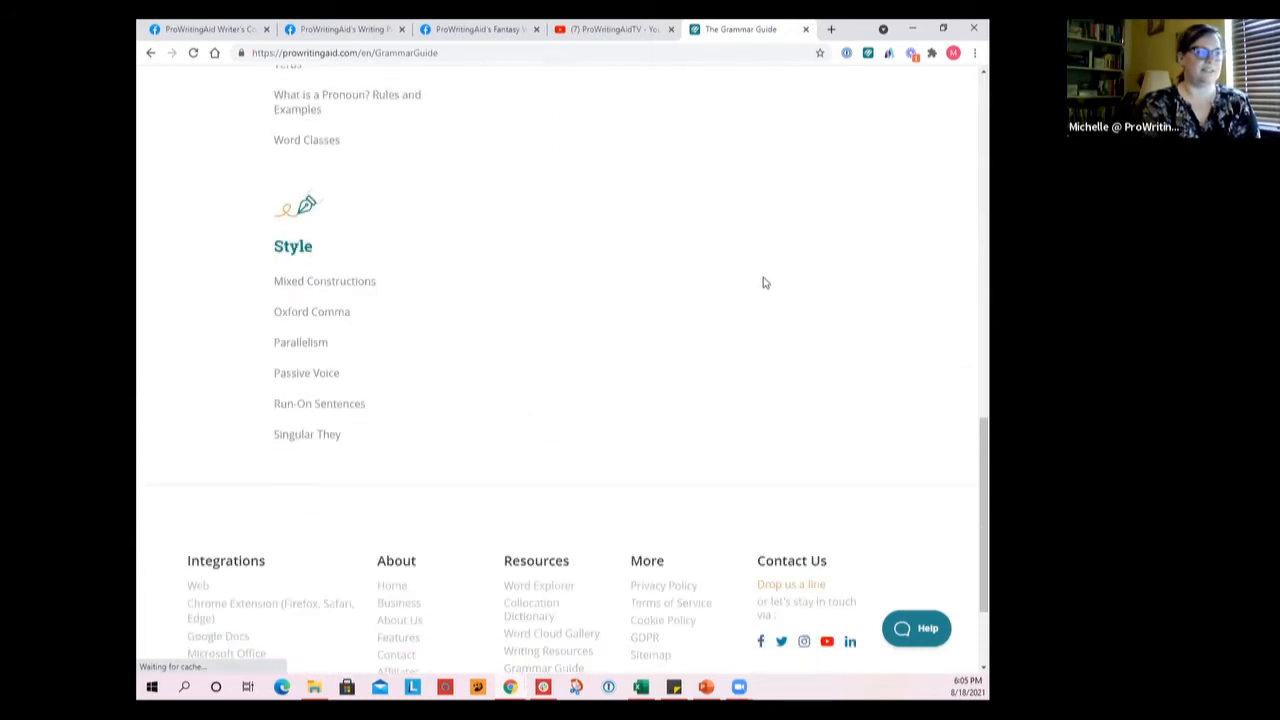
scroll(763, 283, up, 7)
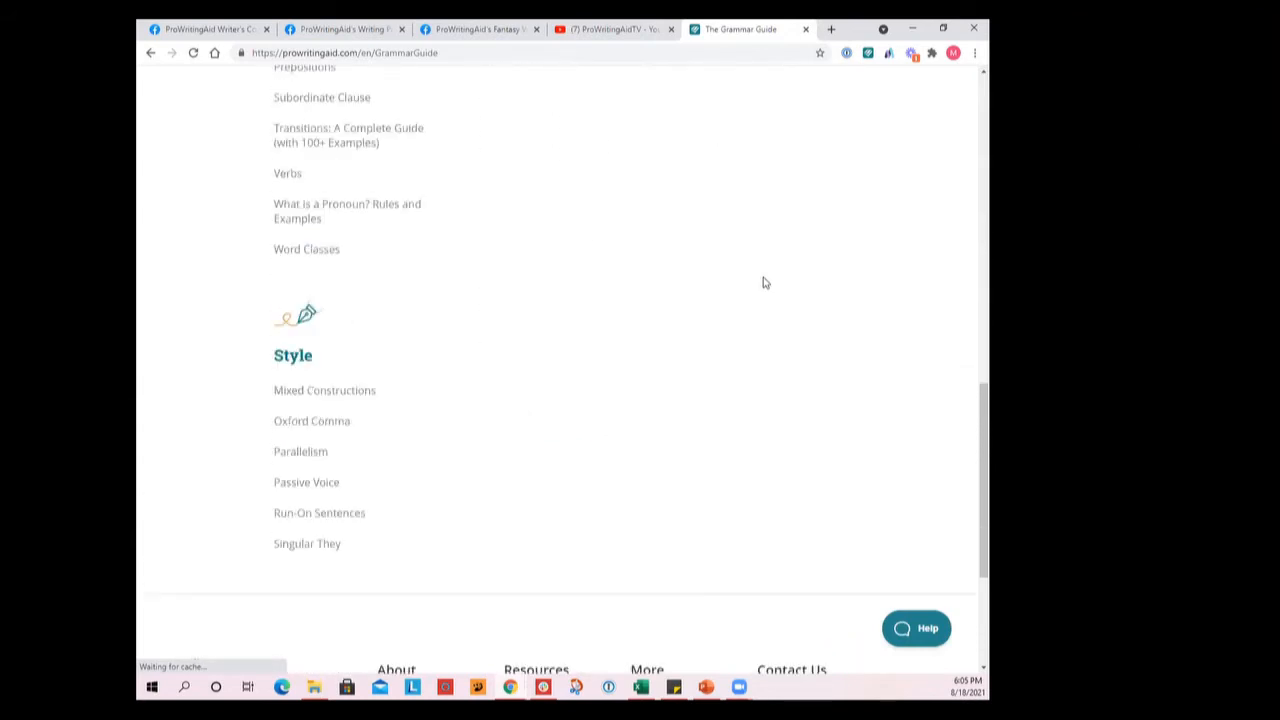
scroll(763, 283, up, 4)
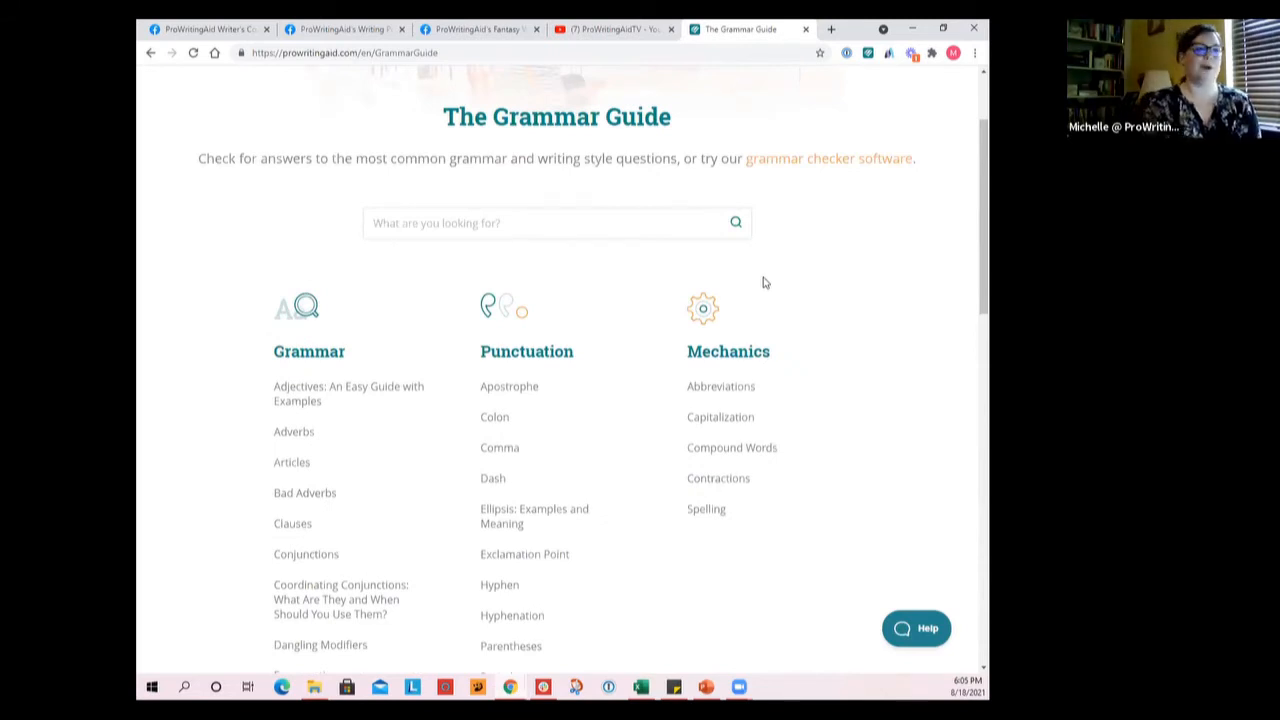
scroll(763, 283, down, 1)
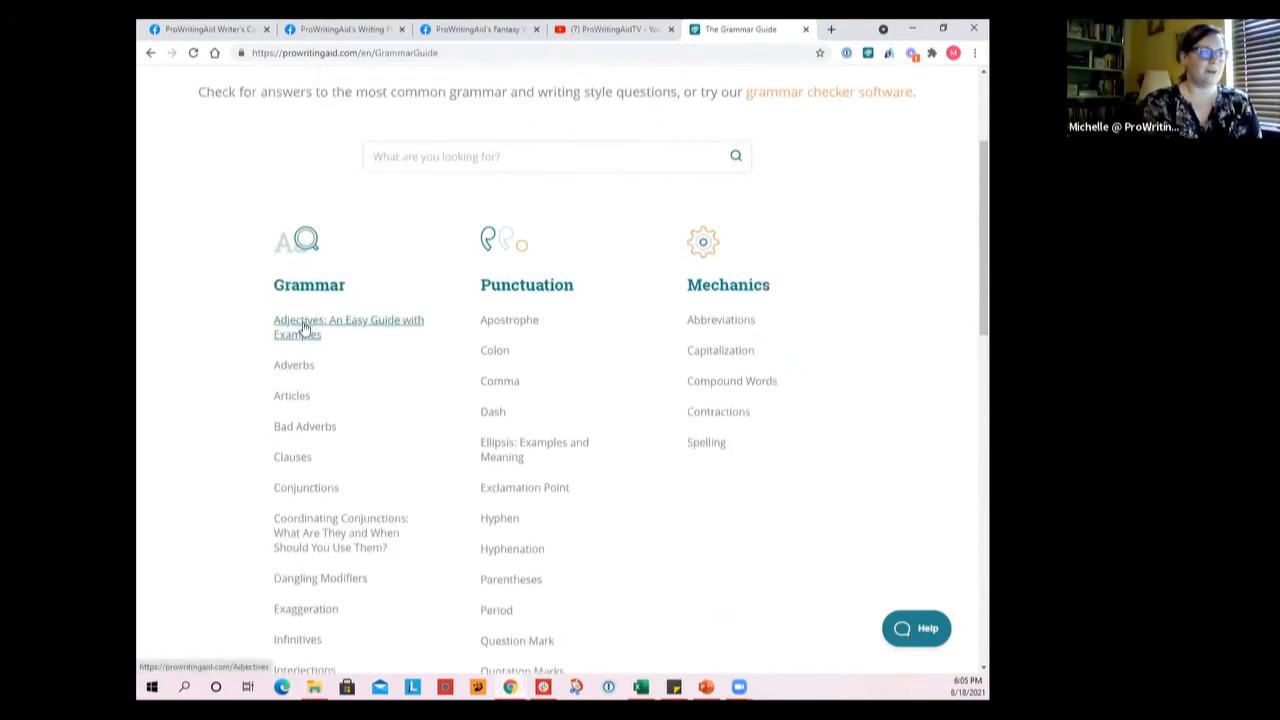
click(305, 328)
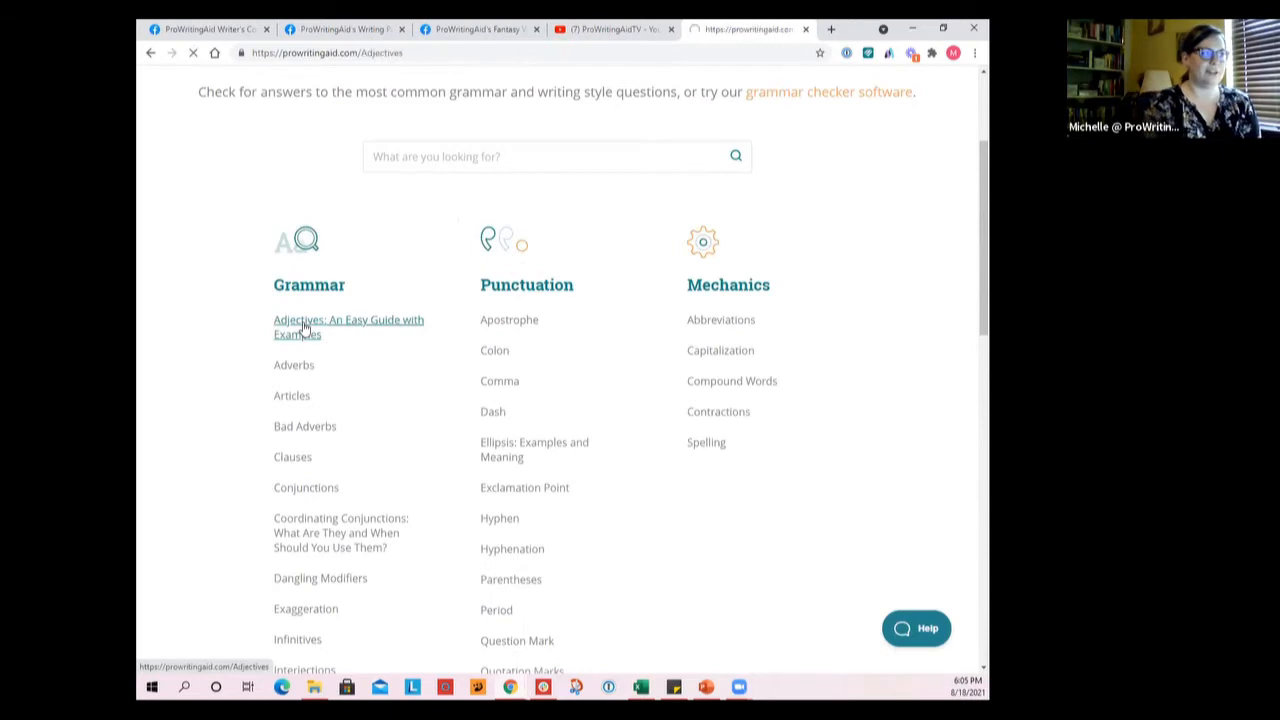